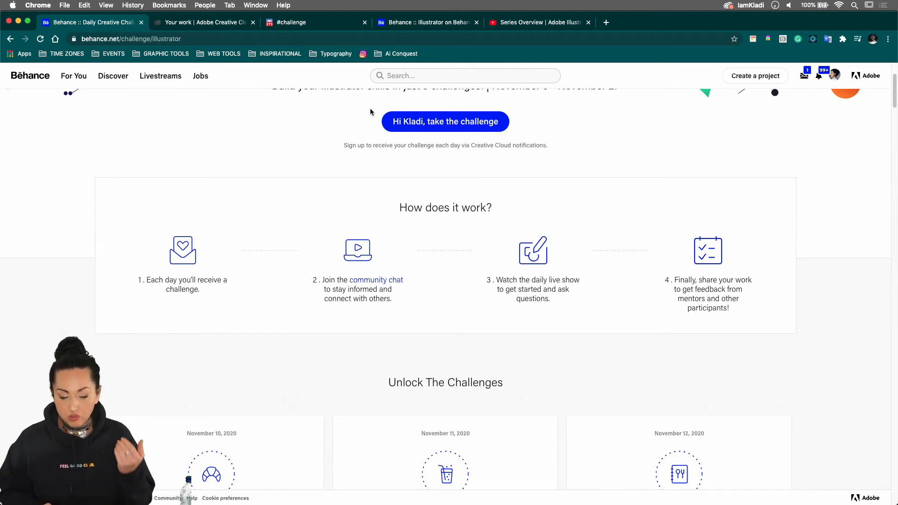
Look through the daily Illustrator challenges and the Next Steps section on the Behance challenge page.
scroll(420, 327, "down", 3)
scroll(419, 327, "down", 7)
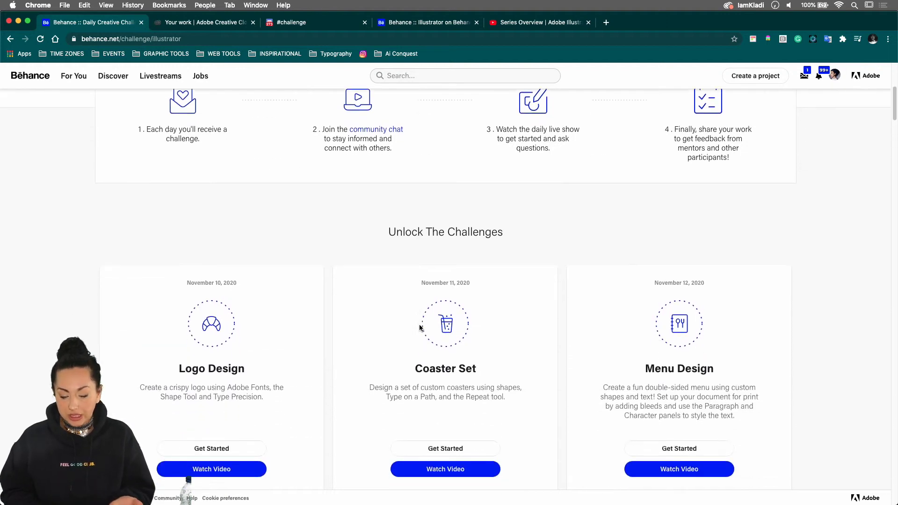
scroll(419, 327, "down", 1)
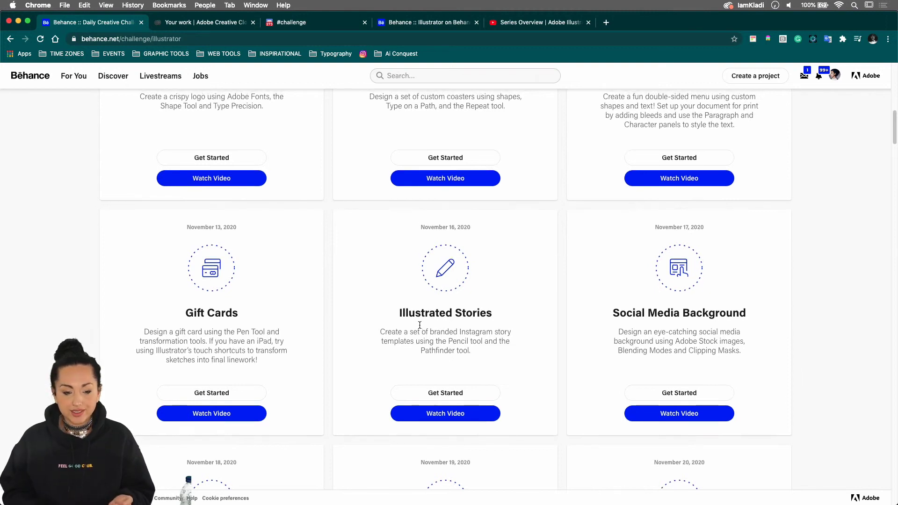
scroll(420, 326, "up", 2)
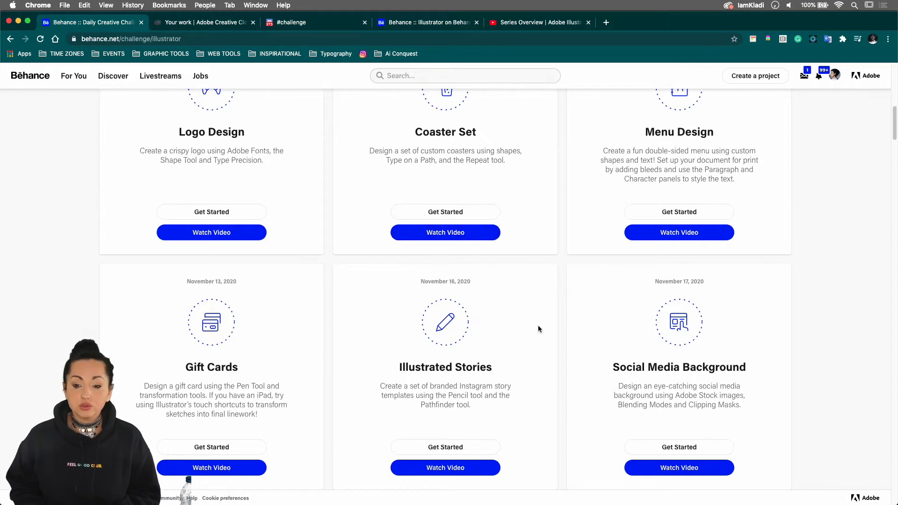
scroll(538, 329, "down", 7)
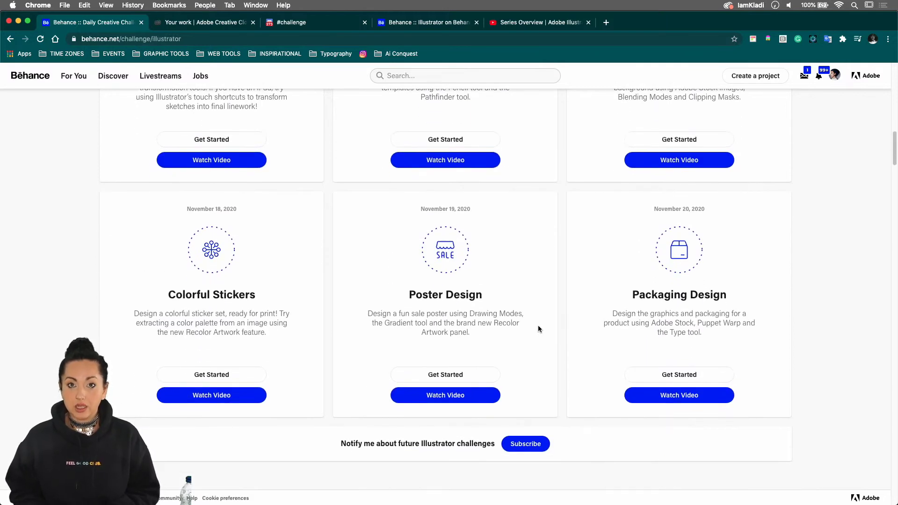
scroll(538, 329, "down", 5)
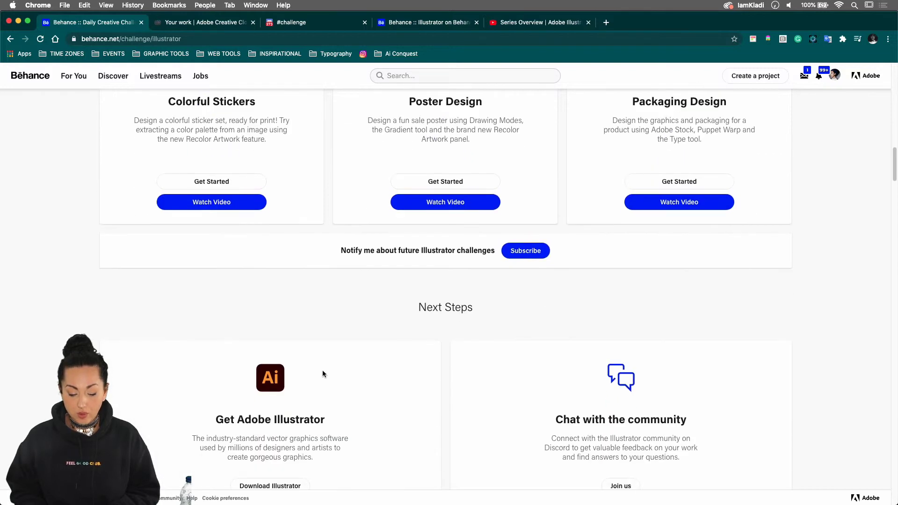
scroll(258, 459, "down", 2)
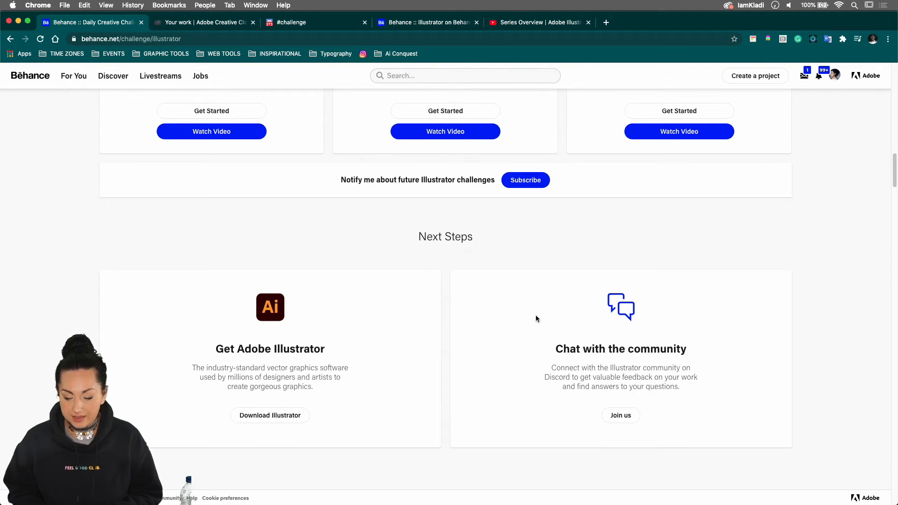
scroll(535, 316, "up", 3)
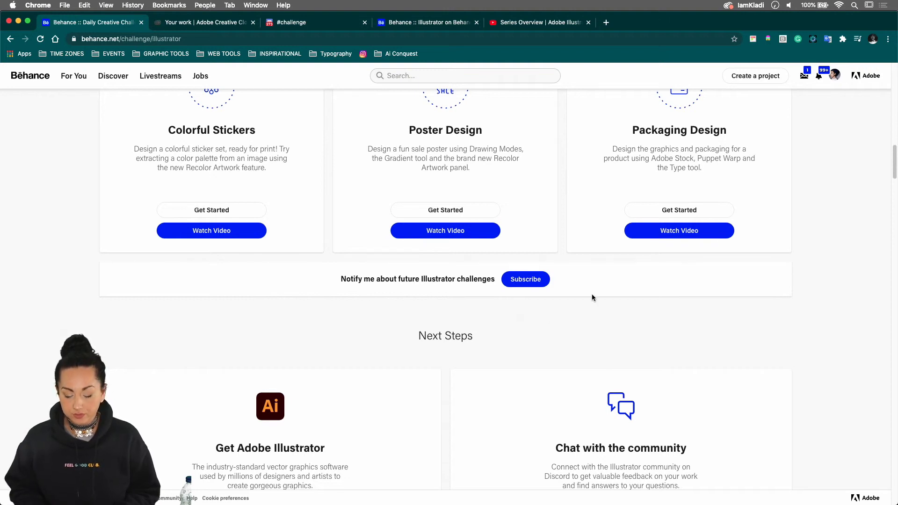
scroll(642, 287, "up", 3)
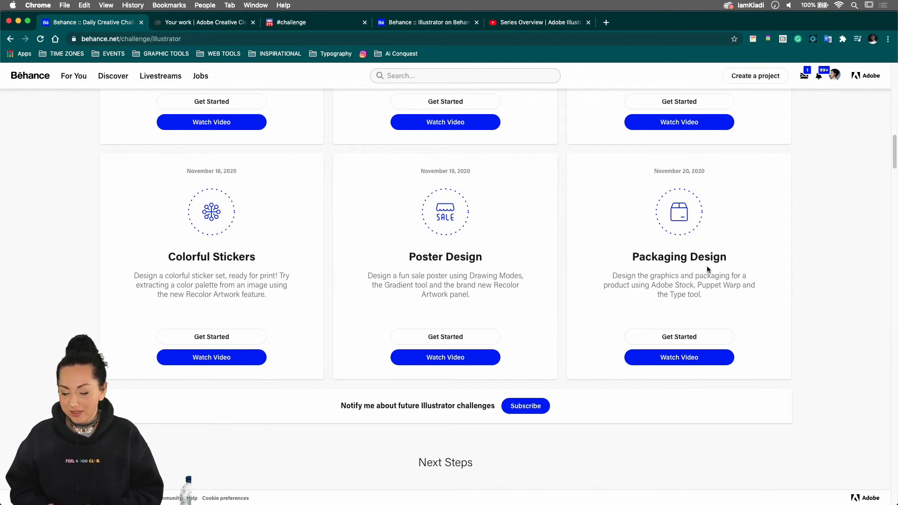
Open the shared starter files for the Packaging Design challenge and inspect the contents of the 09 - Branding assets folder.
left_click(680, 339)
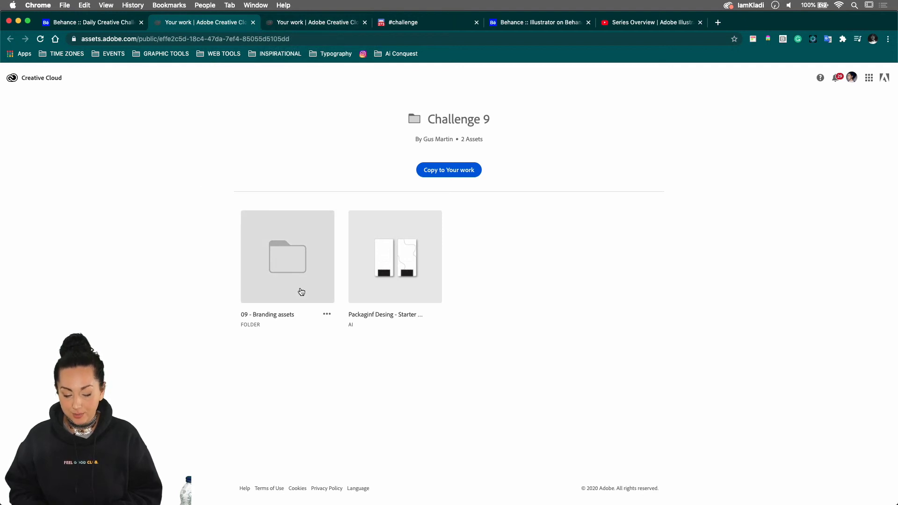
left_click(302, 292)
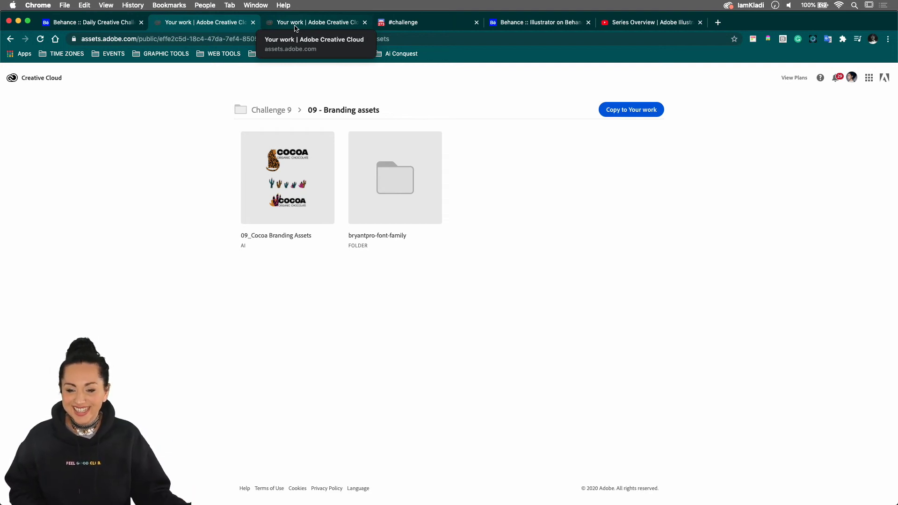
left_click(285, 109)
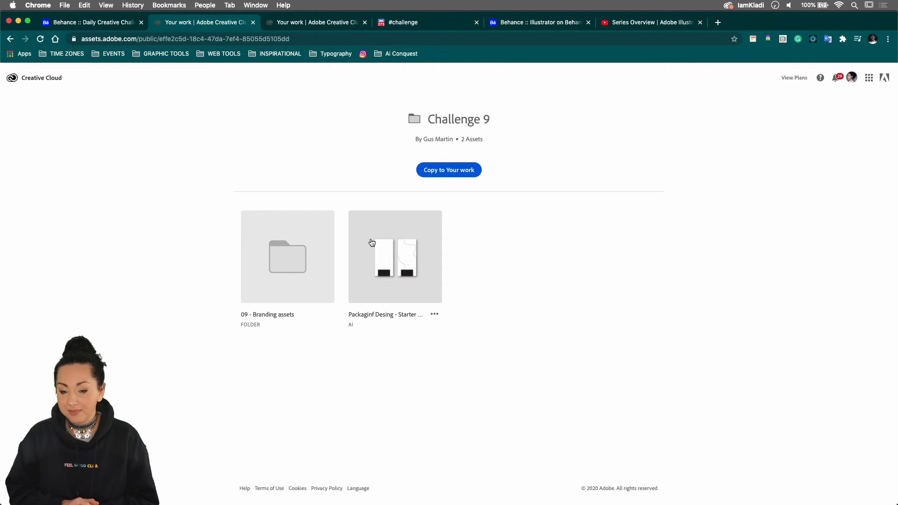
Return to the Behance challenge page and review the listed challenges and community section again.
left_click(120, 22)
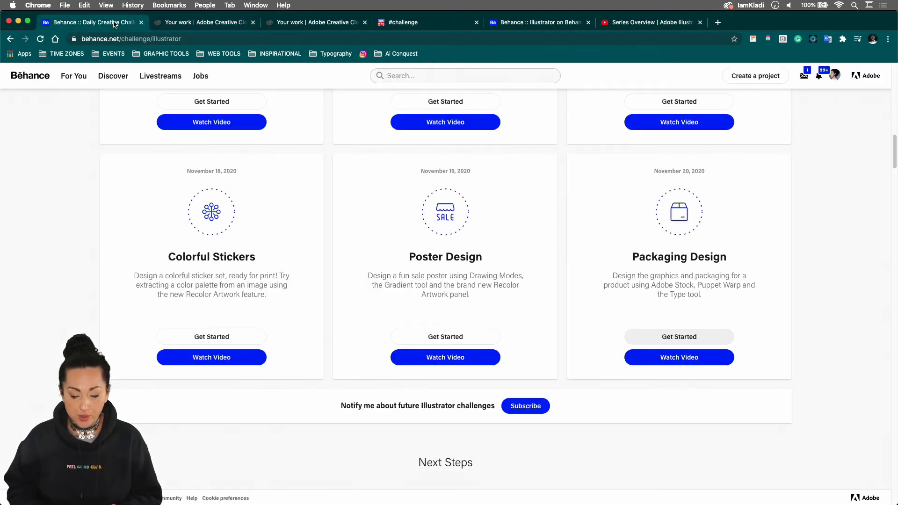
scroll(399, 307, "up", 5)
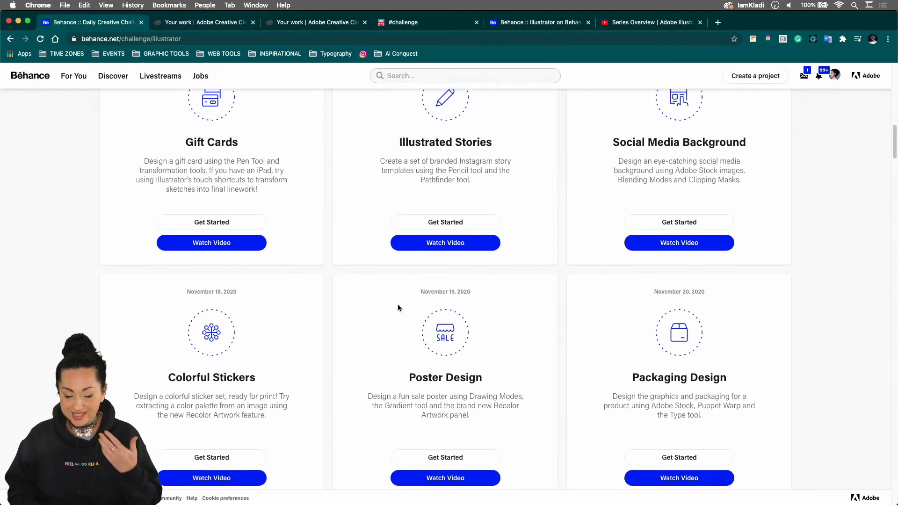
scroll(399, 307, "up", 4)
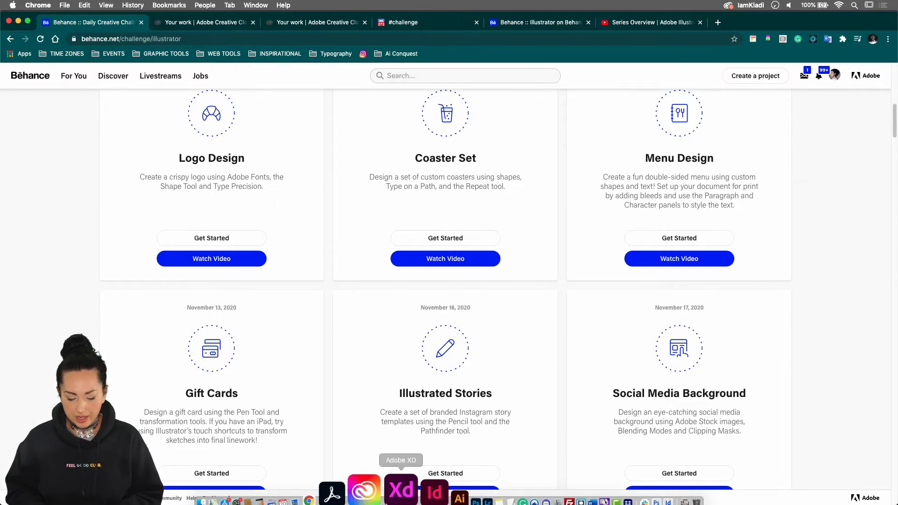
scroll(675, 442, "down", 20)
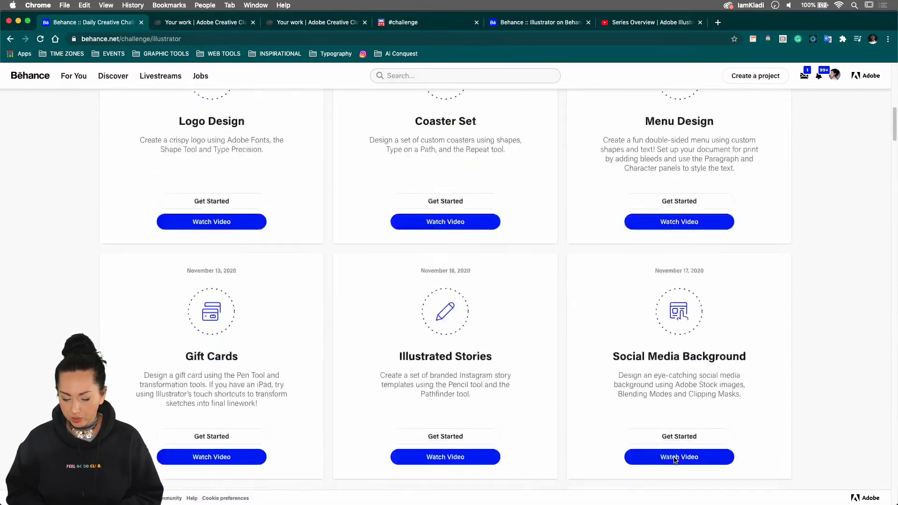
scroll(674, 456, "up", 7)
scroll(674, 457, "up", 4)
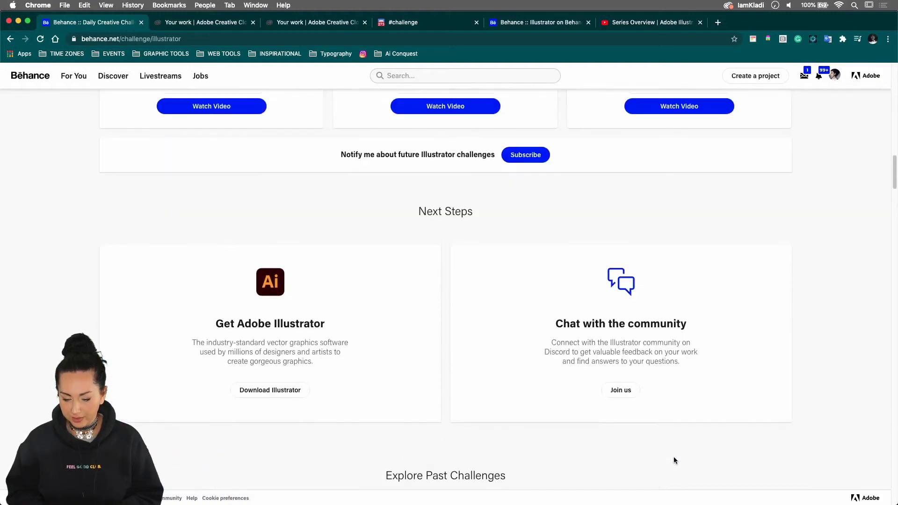
scroll(518, 244, "up", 3)
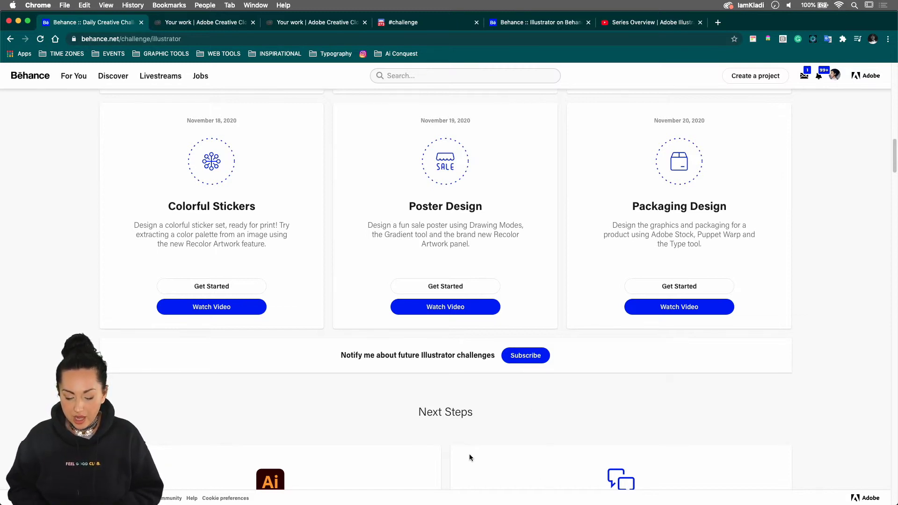
Switch to Adobe Illustrator 2021 and examine the colored Cocoa chocolate packaging designs on the starter file's artboards.
mouse_move(421, 500)
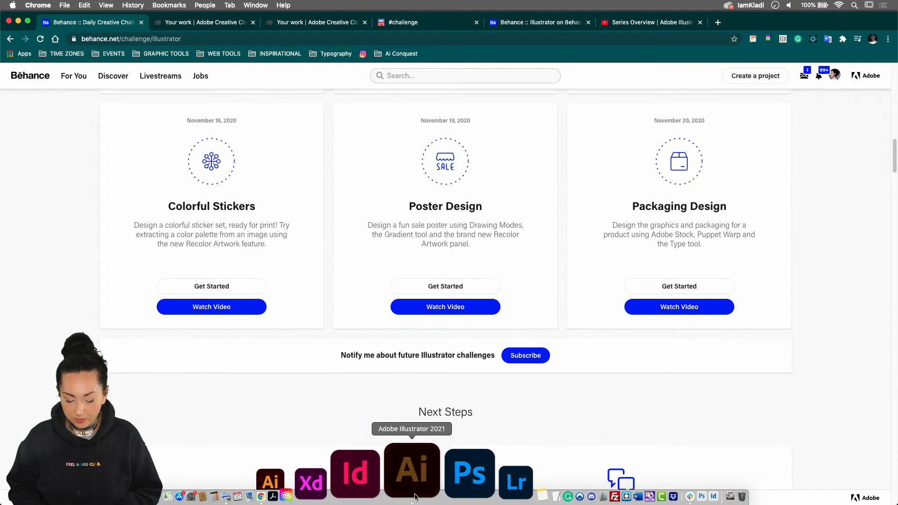
left_click(411, 491)
scroll(543, 283, "up", 5)
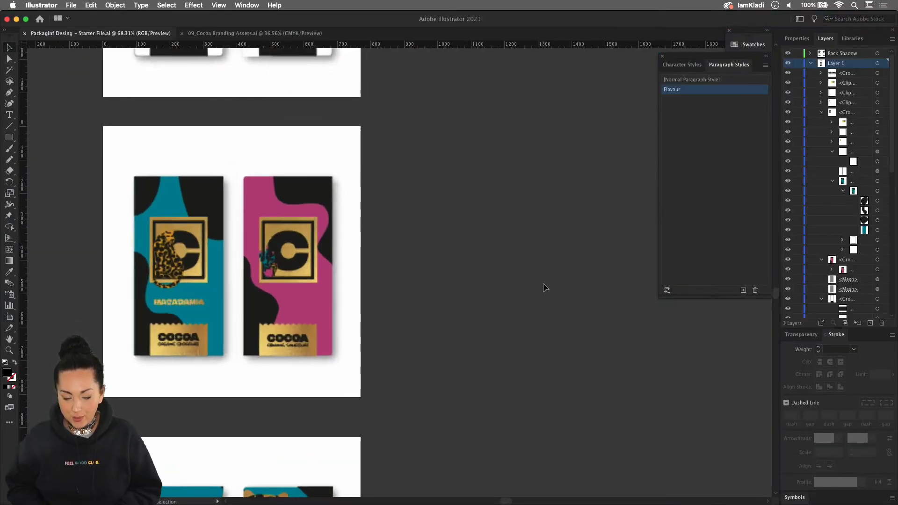
scroll(543, 283, "down", 1)
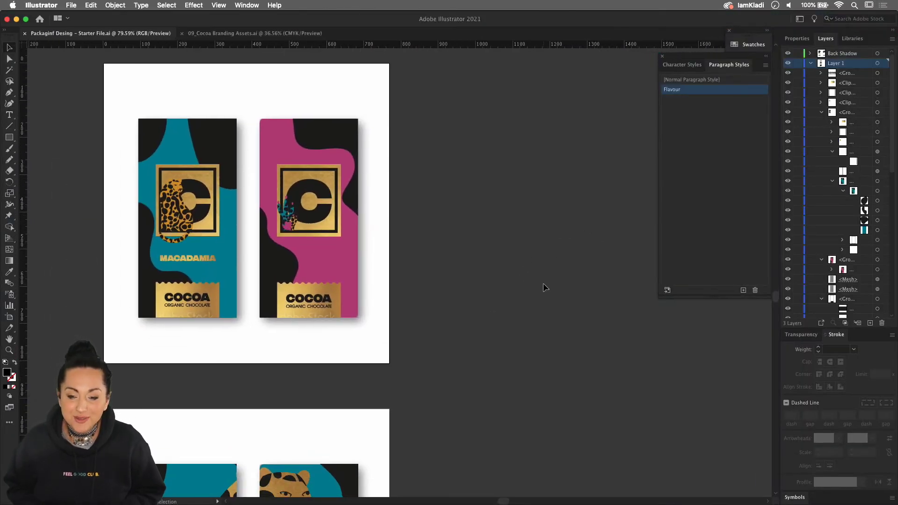
scroll(518, 276, "up", 2)
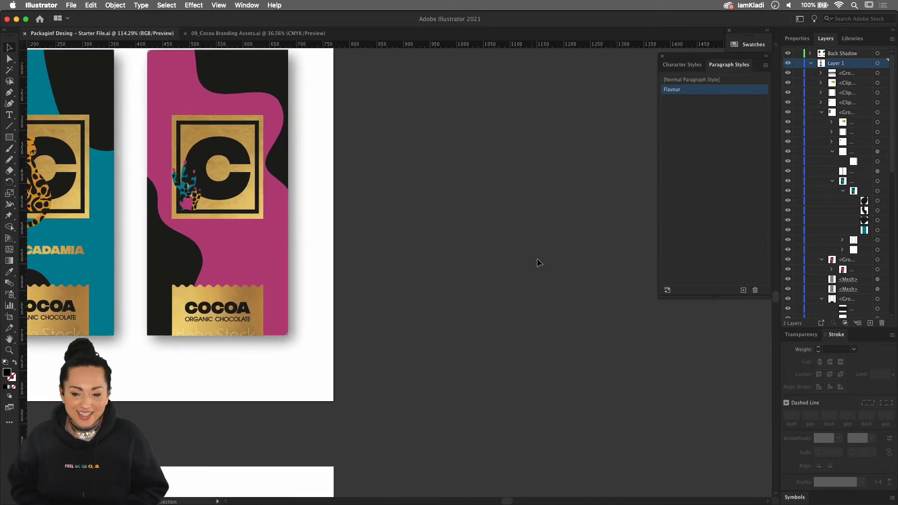
scroll(498, 276, "left", 5)
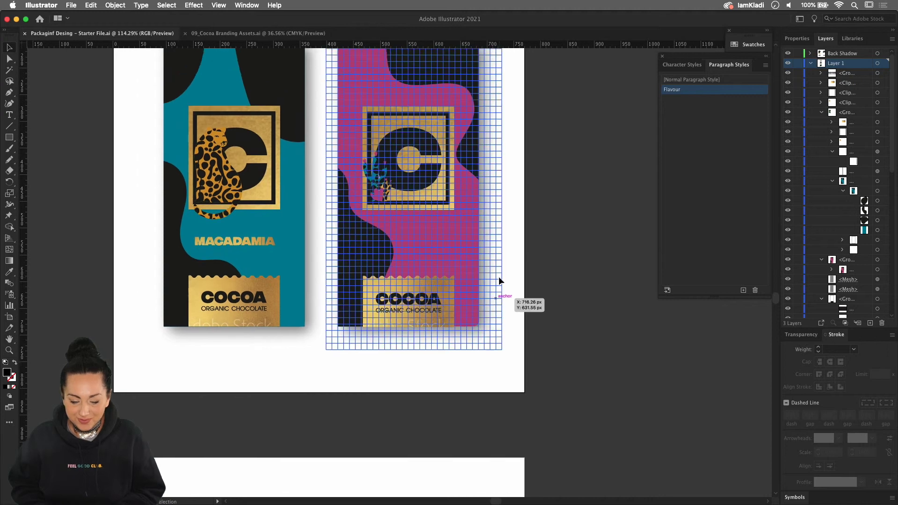
scroll(499, 279, "up", 1)
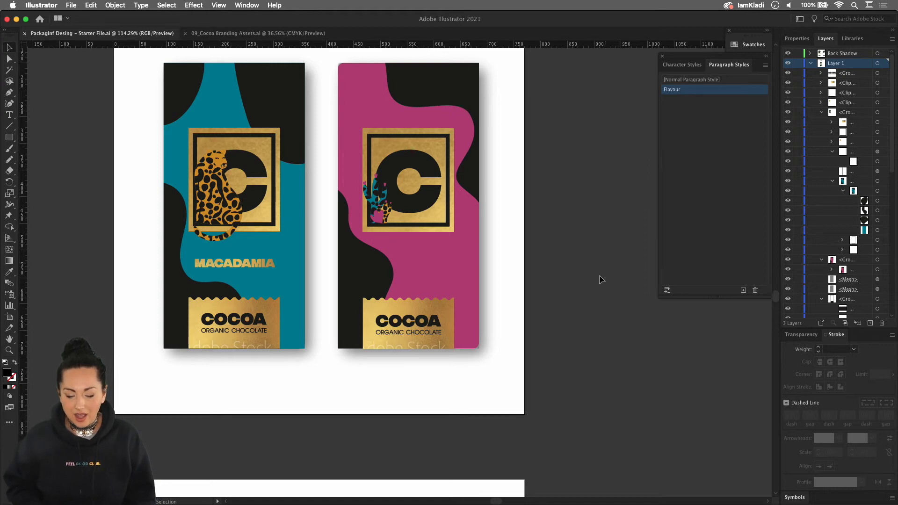
scroll(586, 361, "down", 10)
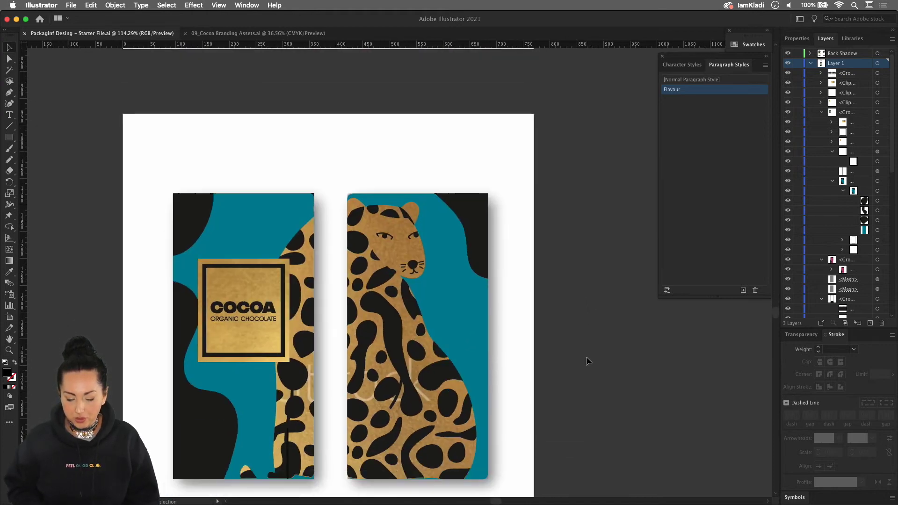
scroll(586, 361, "down", 3)
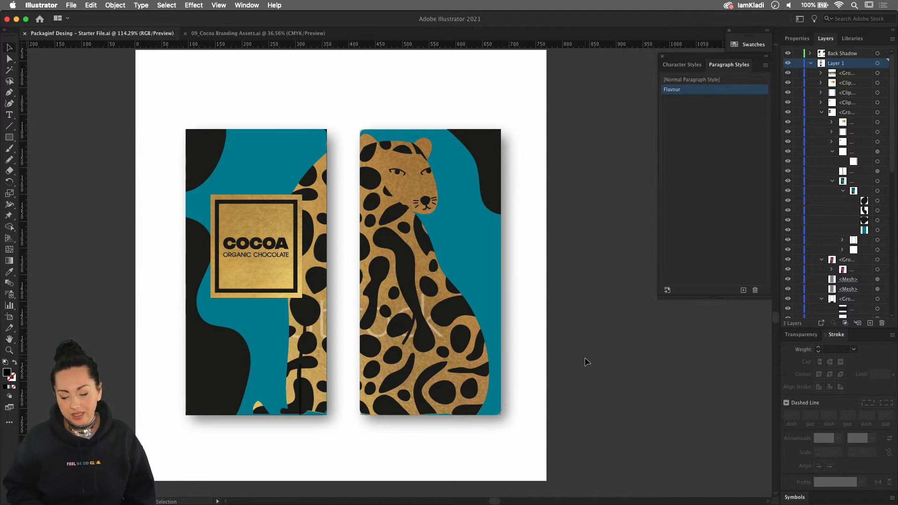
scroll(585, 357, "down", 2)
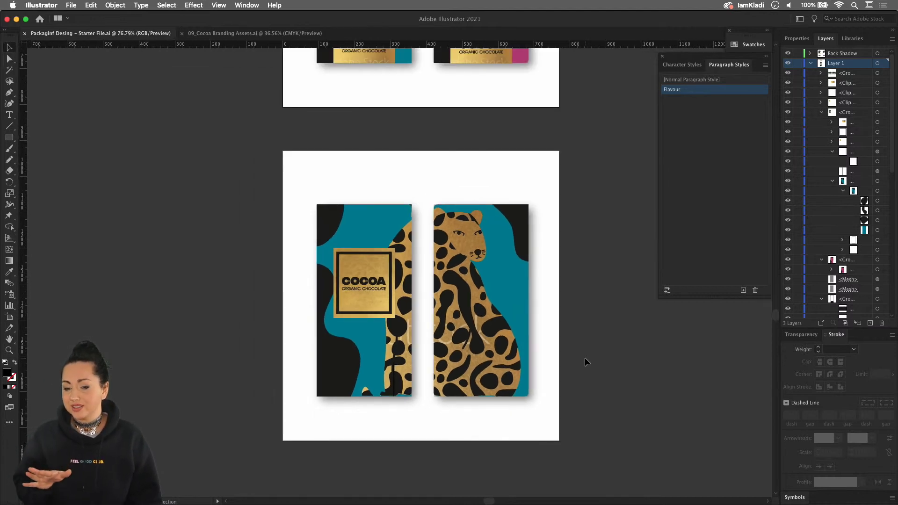
scroll(585, 357, "up", 8)
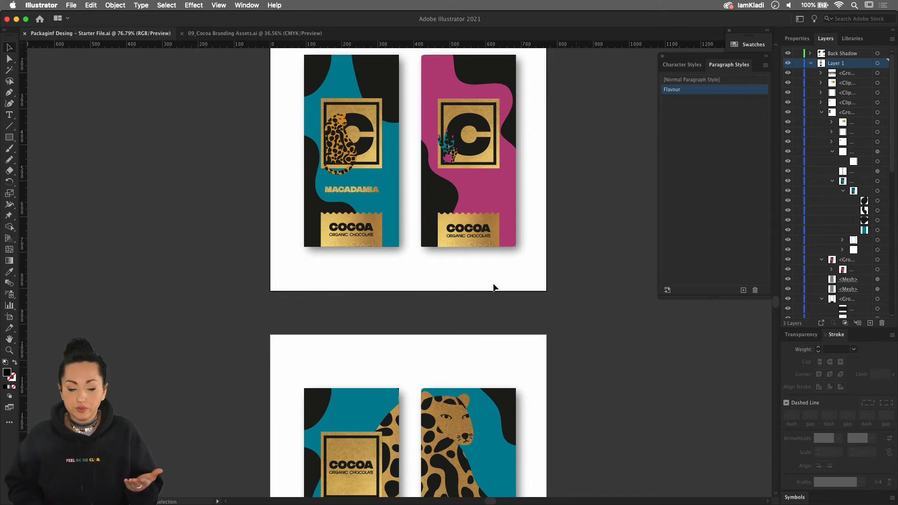
Examine the logos, illustrations and color palette in the 09_Cocoa Branding Assets.ai document.
left_click(277, 33)
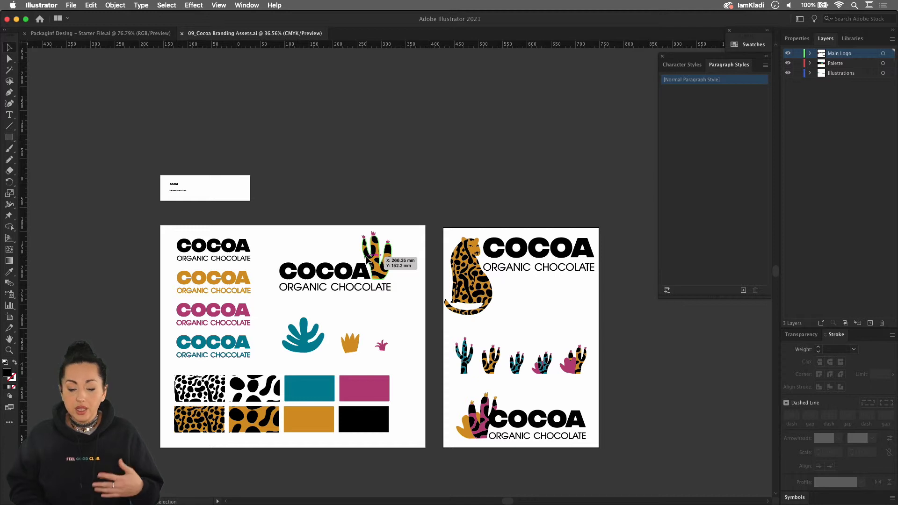
scroll(292, 293, "up", 3)
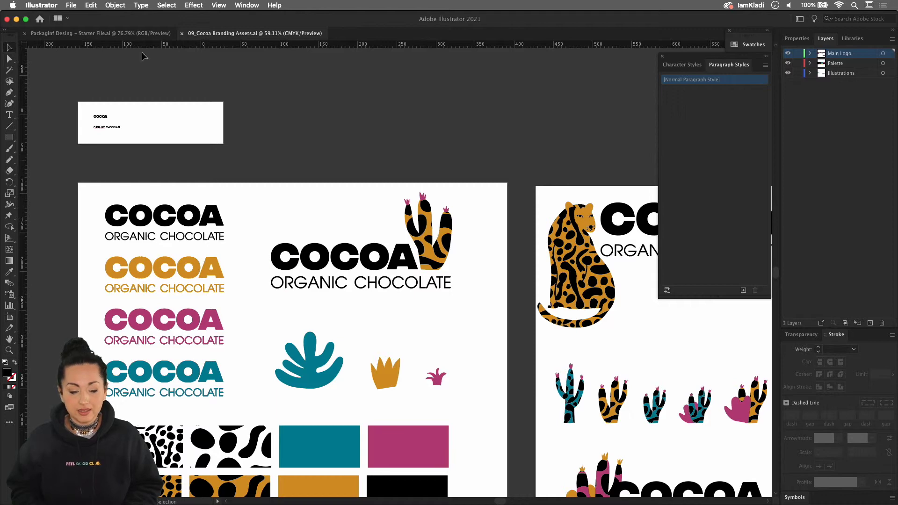
Return to the packaging starter file and examine the finished front wrappers and the blank packaging templates on the artboard above them.
left_click(126, 33)
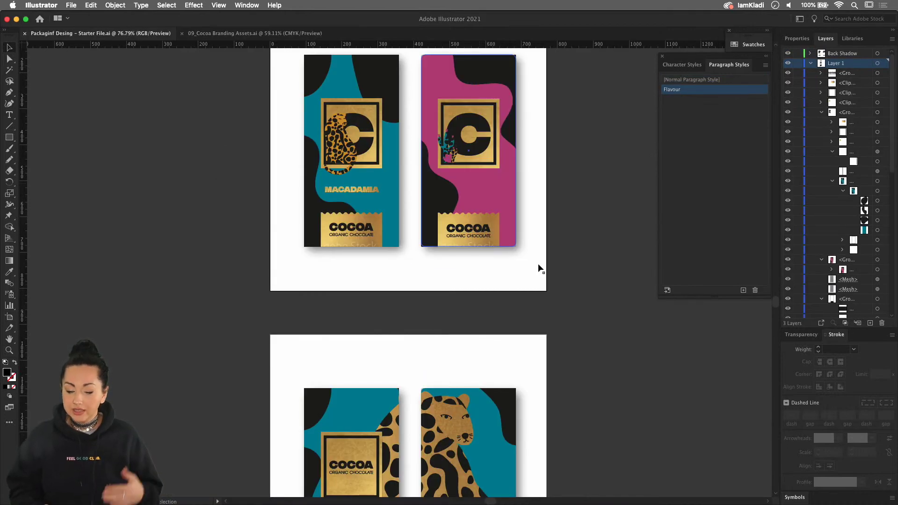
scroll(538, 263, "up", 5)
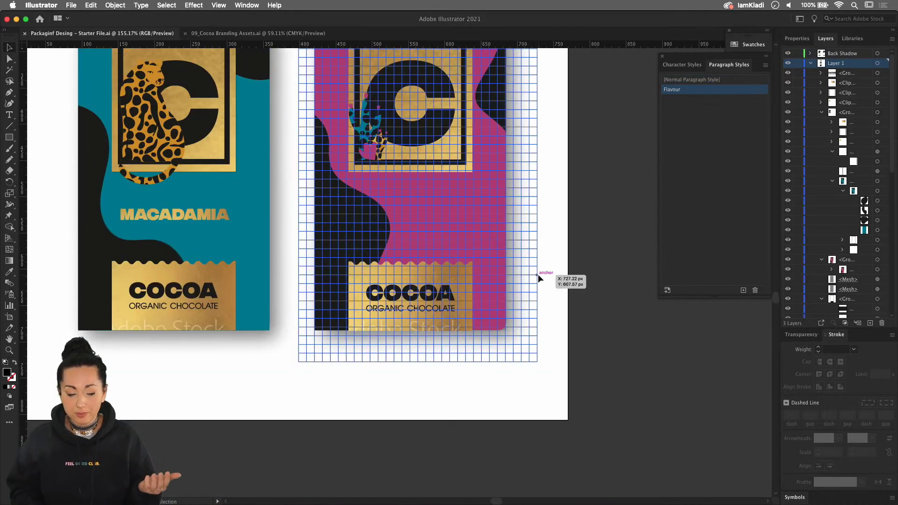
scroll(612, 287, "up", 3)
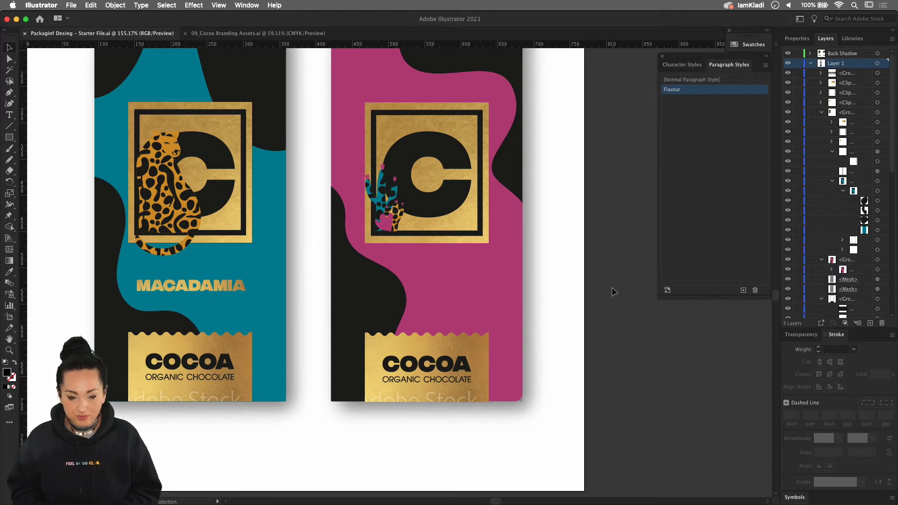
scroll(611, 288, "down", 3)
scroll(610, 288, "up", 3)
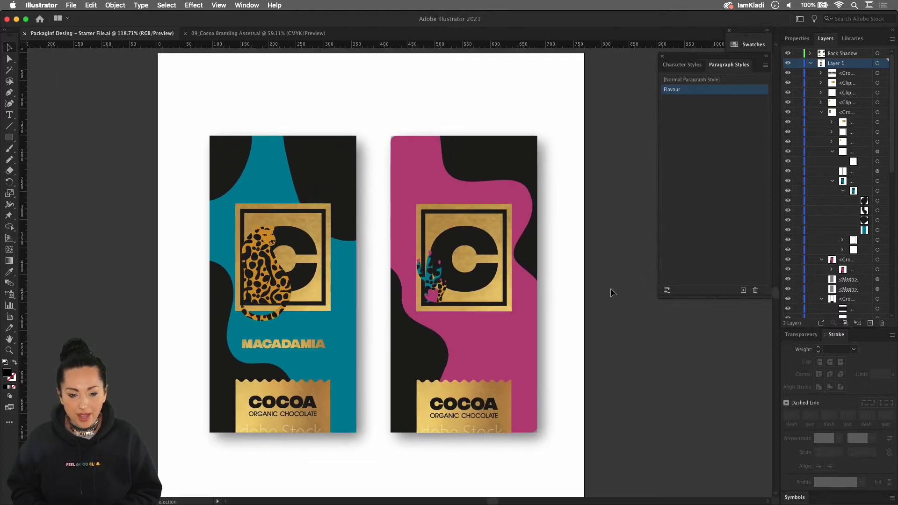
scroll(610, 288, "up", 10)
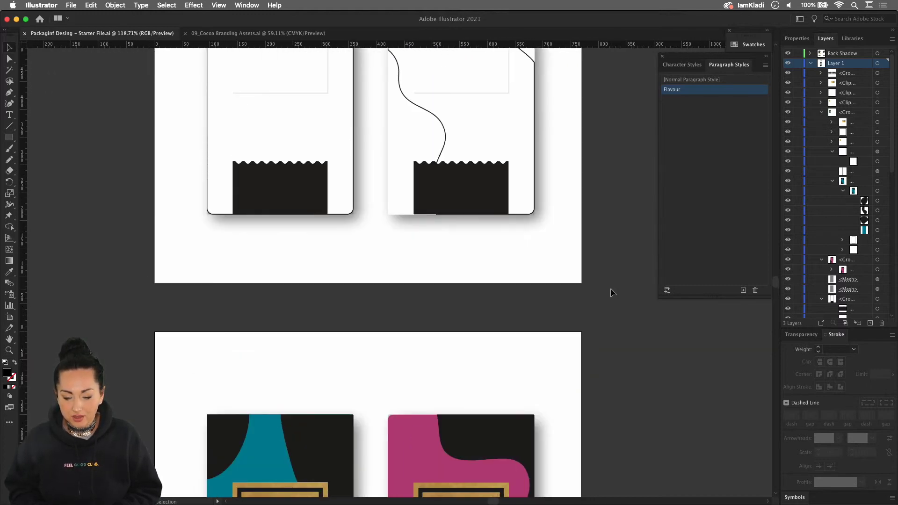
scroll(610, 289, "down", 3)
scroll(610, 289, "down", 3)
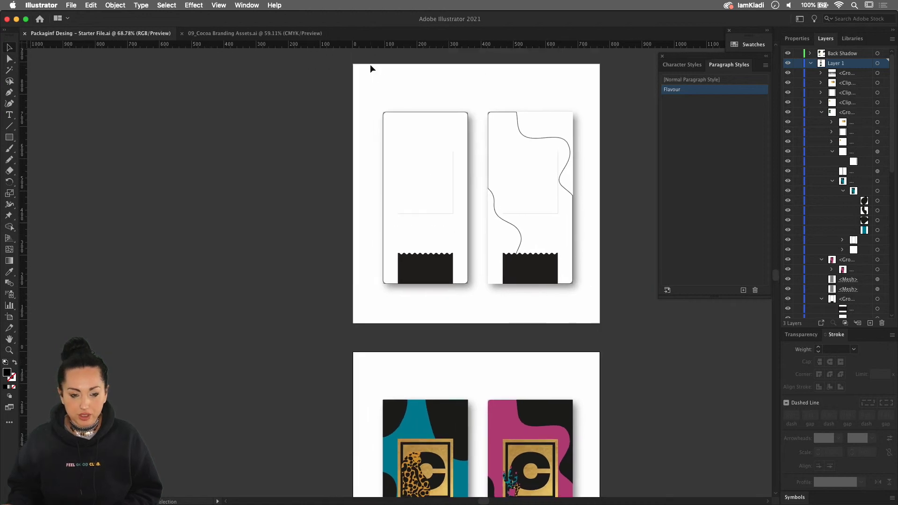
Switch to the 09_Cocoa Branding Assets.ai document.
left_click(304, 35)
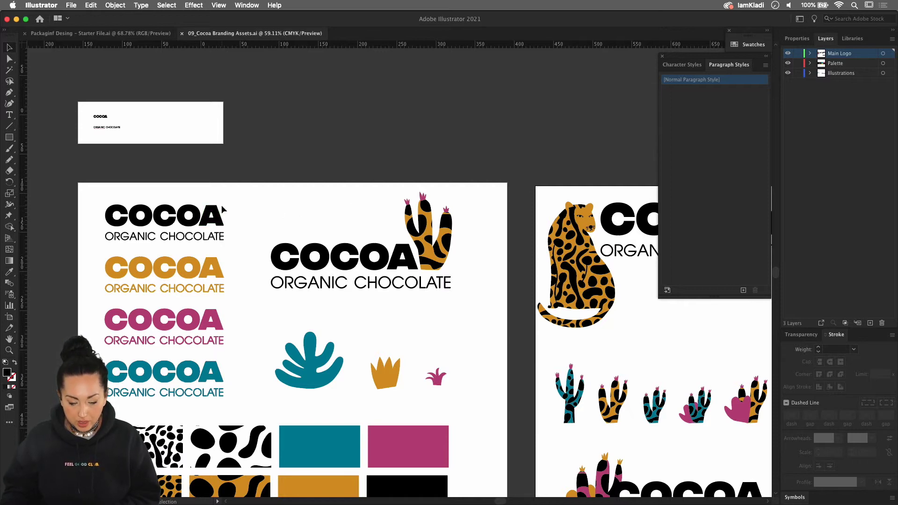
Make two freehand copies of the black COCOA Organic Chocolate logo near the original and delete both copies.
left_click_drag(216, 225, 334, 212)
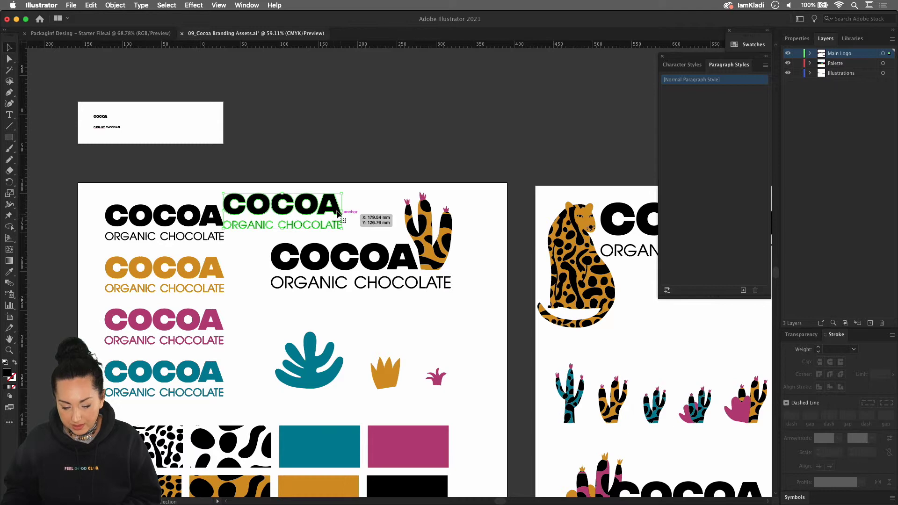
scroll(336, 212, "up", 5)
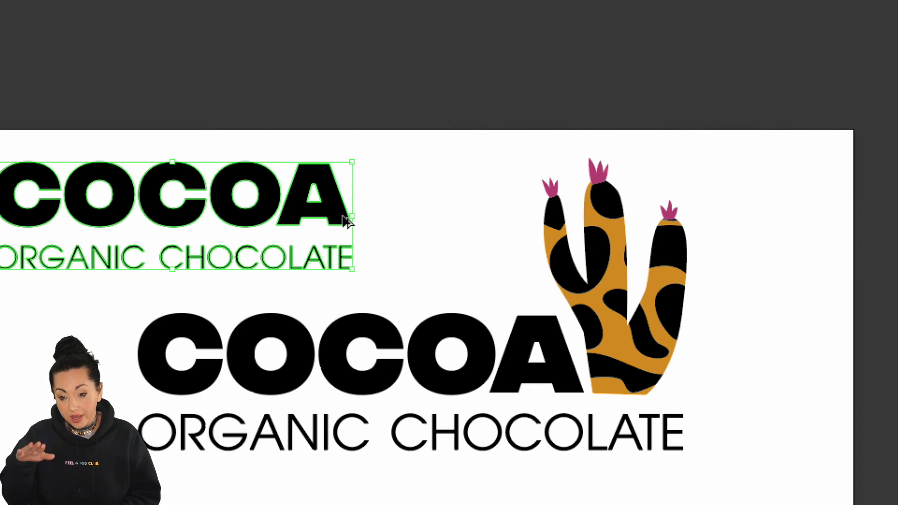
left_click_drag(348, 222, 412, 125)
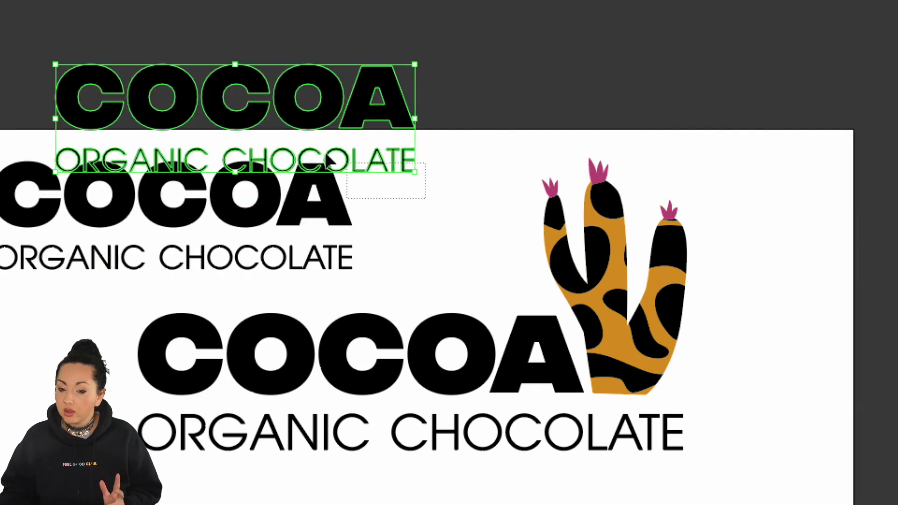
left_click(325, 168, "shift")
key("Delete")
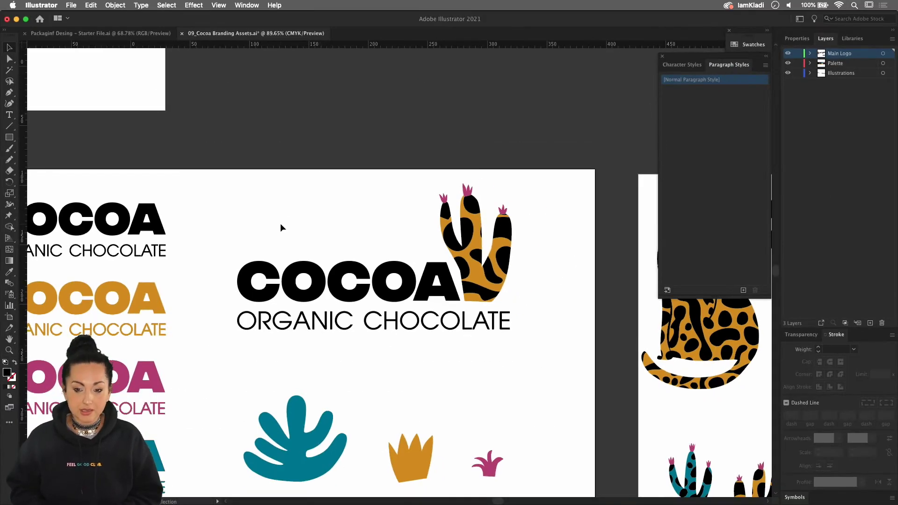
Show the libraries, go back from the Diner library to the full list, and create a new library named Cocoa.
key("alt+super+0")
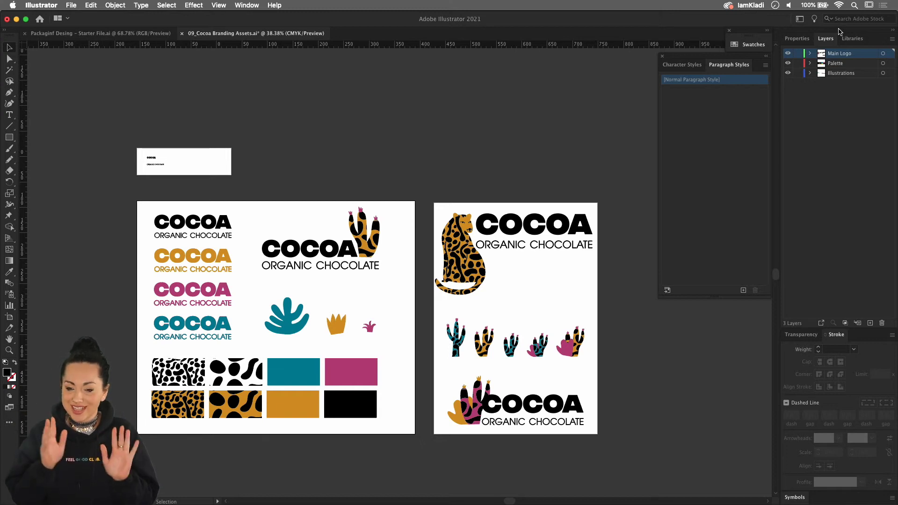
left_click(859, 42)
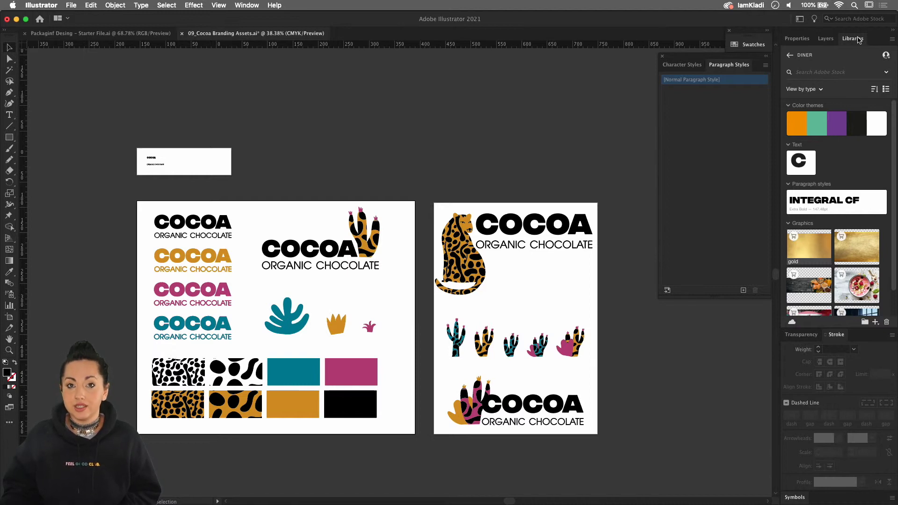
left_click(244, 6)
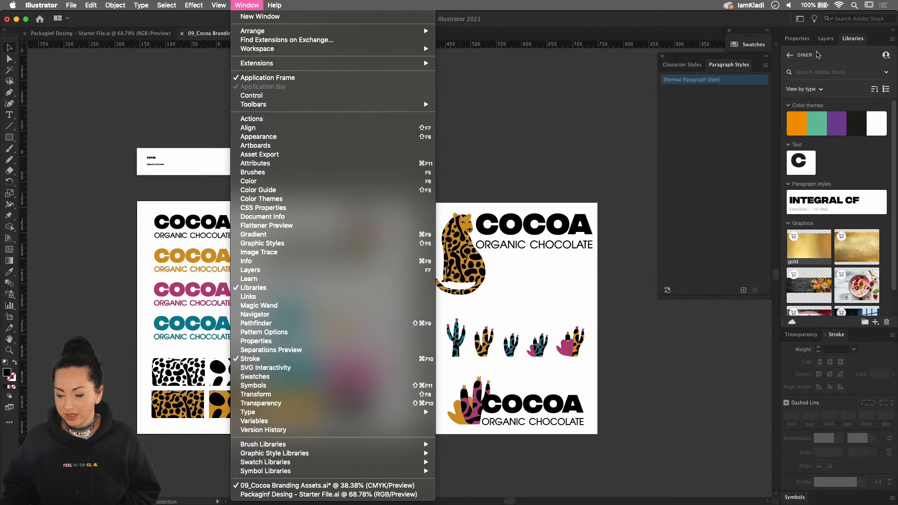
left_click(792, 56)
left_click(790, 55)
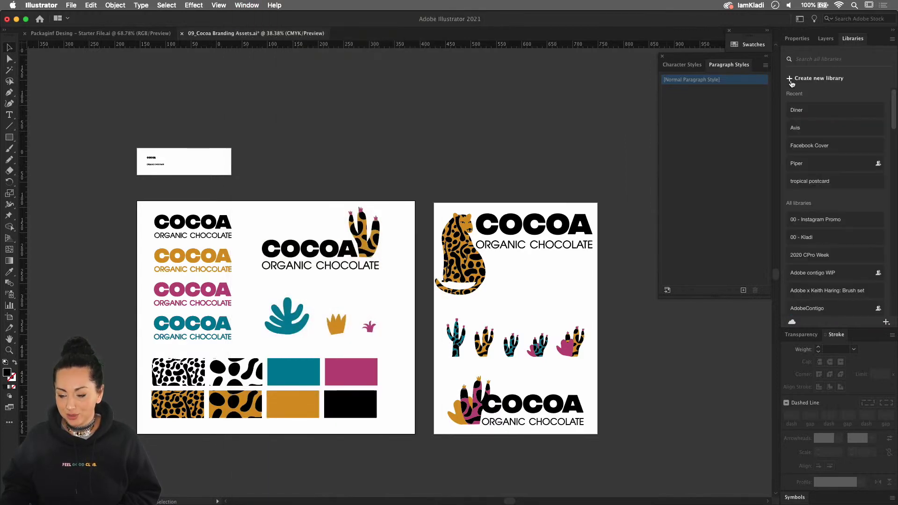
left_click(791, 80)
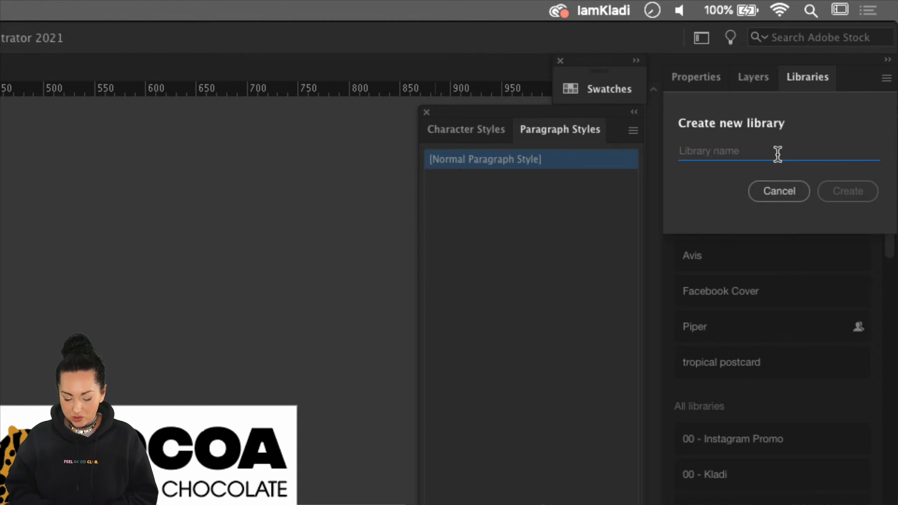
type("CH")
type("h")
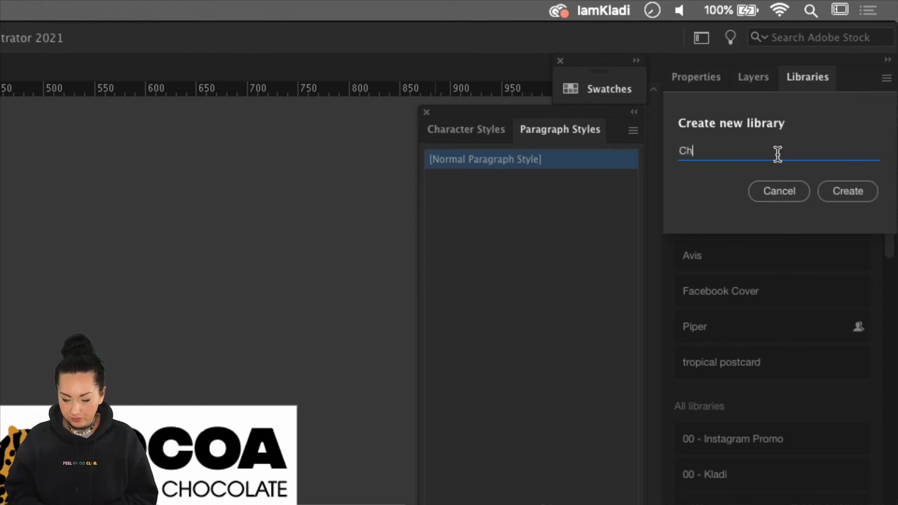
key("BackSpace")
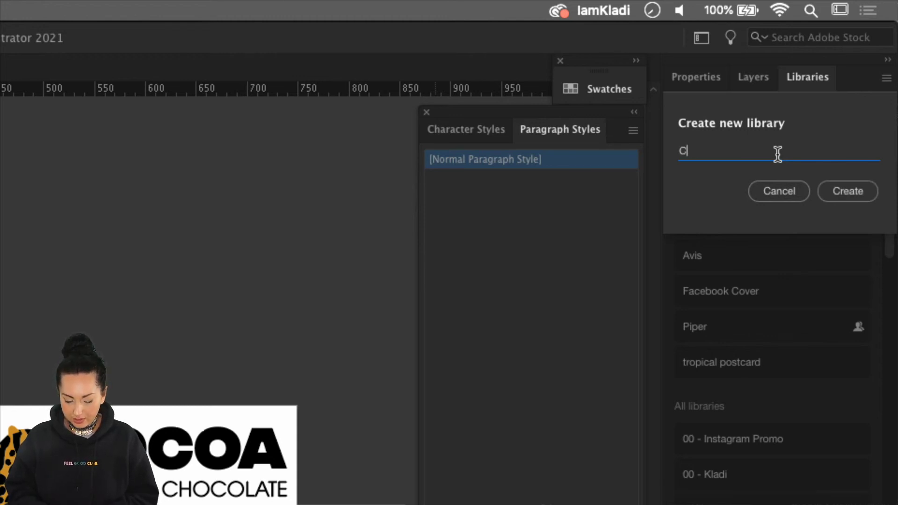
type("ocoa")
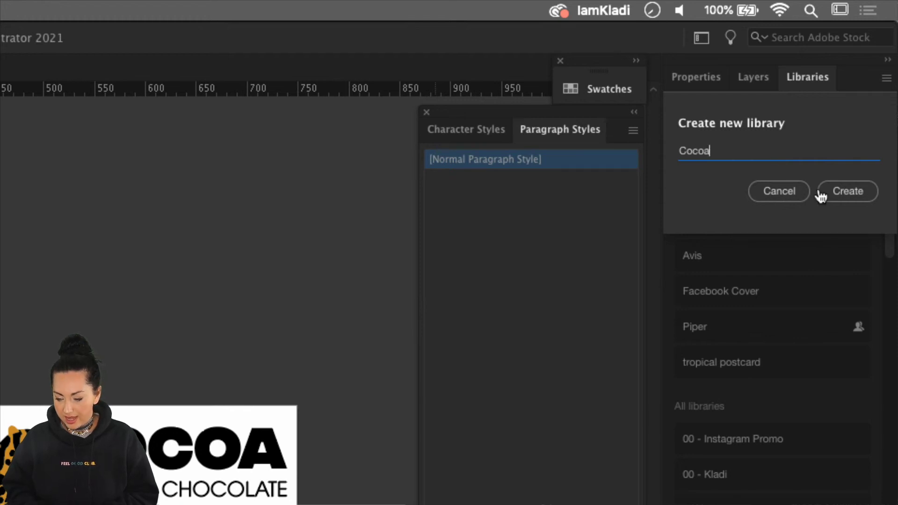
left_click(837, 195)
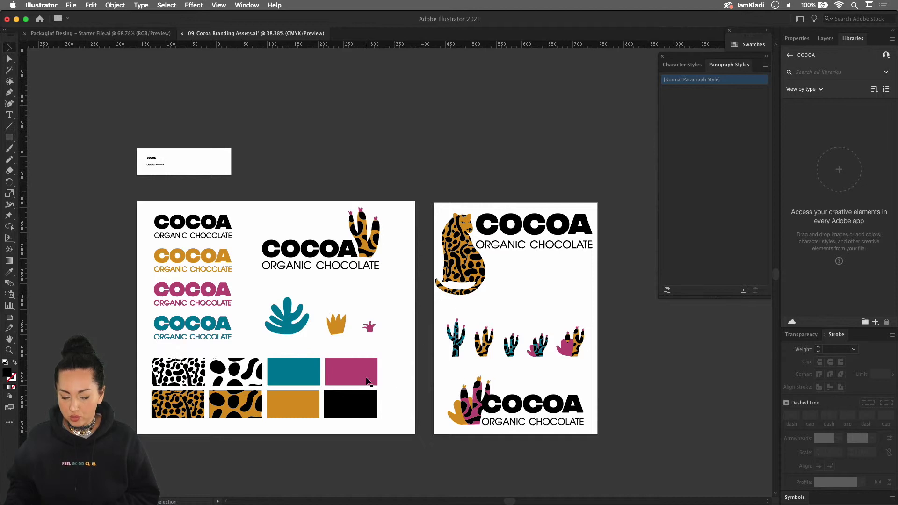
Isolate the palette group and add the fill colors of its magenta and teal rectangles to the Cocoa library.
left_click(368, 381)
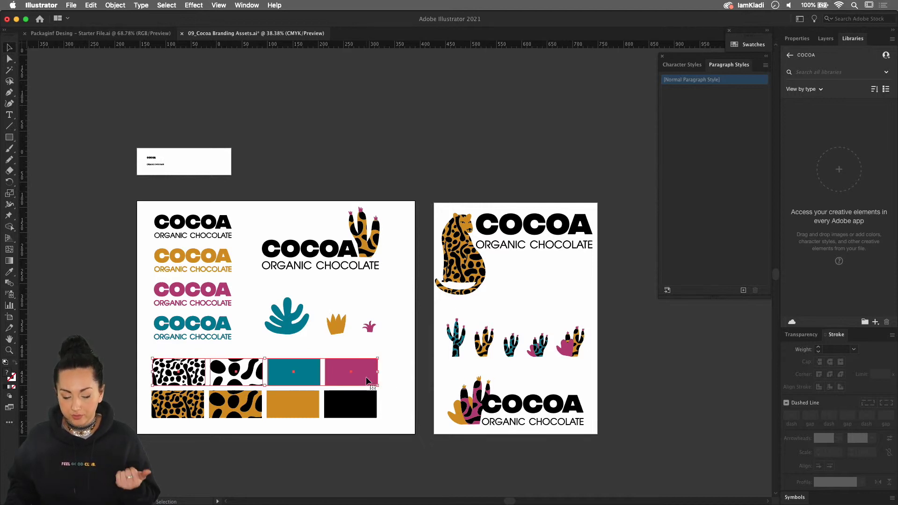
double_click(367, 380)
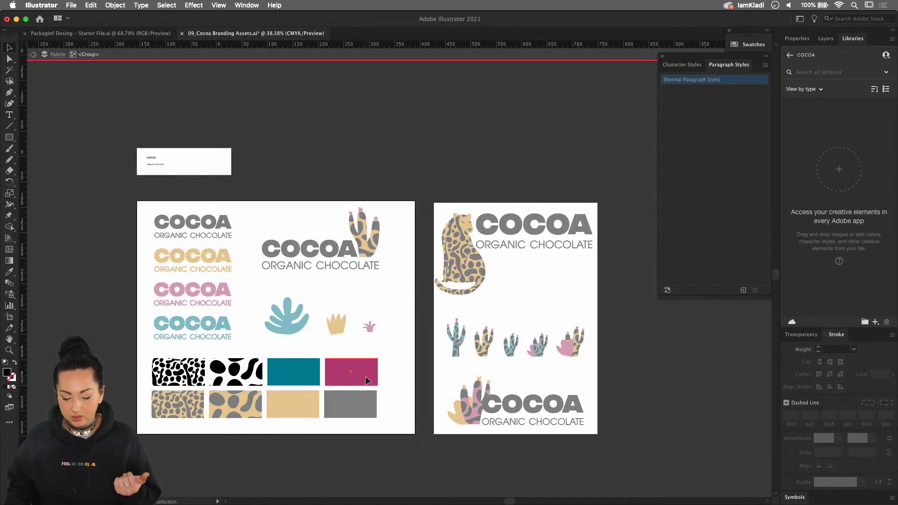
left_click(876, 322)
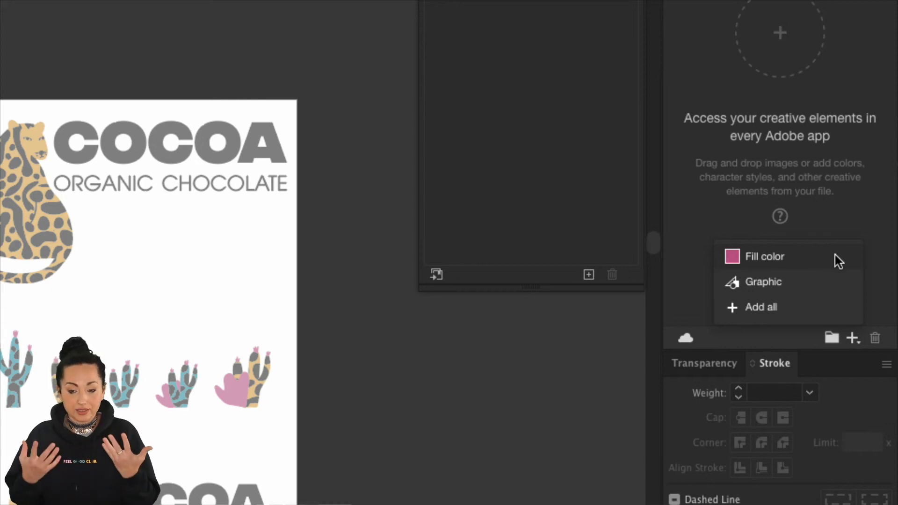
left_click(788, 259)
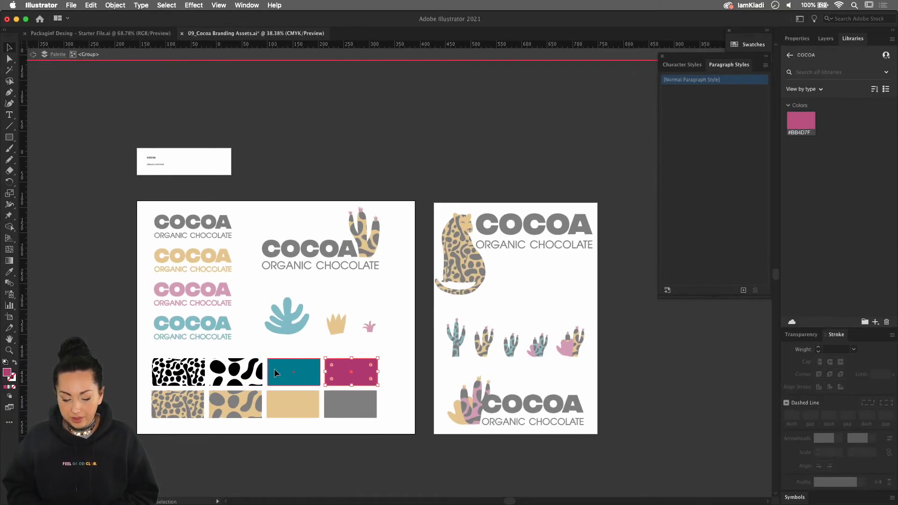
left_click(274, 368)
left_click(875, 322)
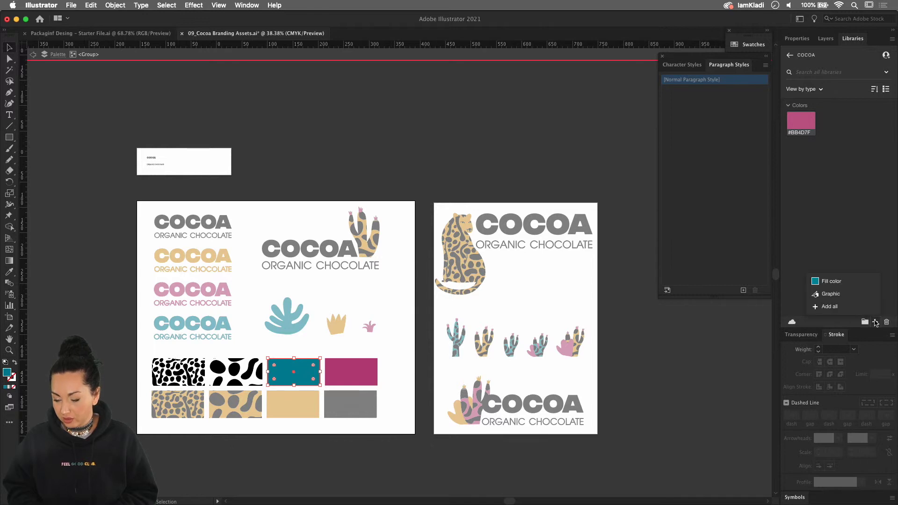
left_click(831, 281)
left_click(349, 479)
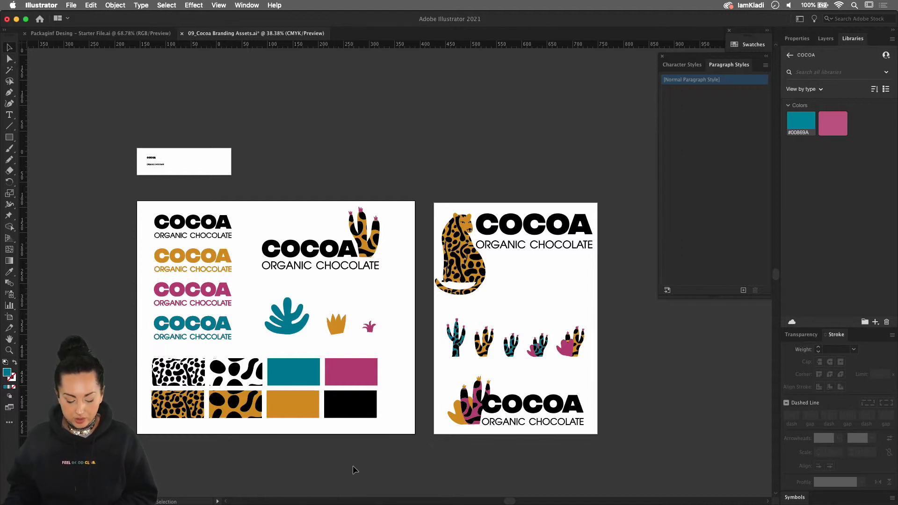
Create a color group named cocoa from all the artwork on the artboards and add it to the Cocoa library.
key("super+a")
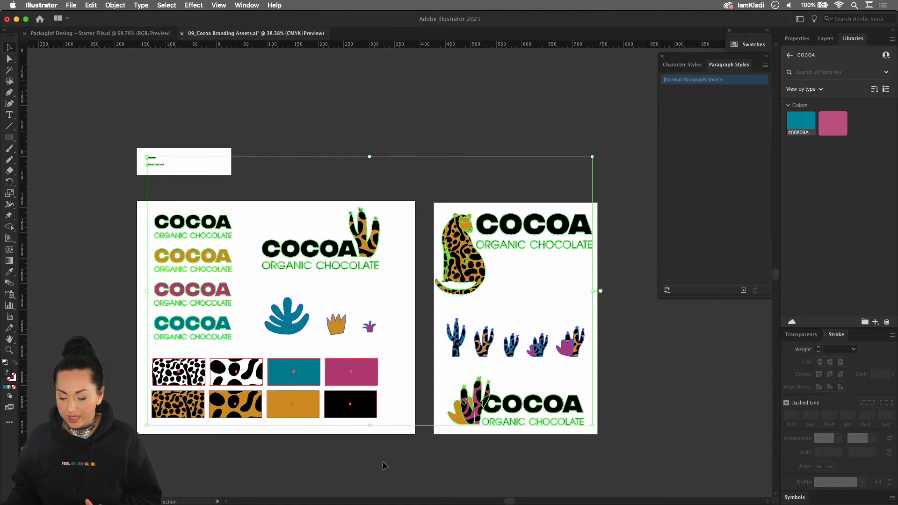
left_click(246, 6)
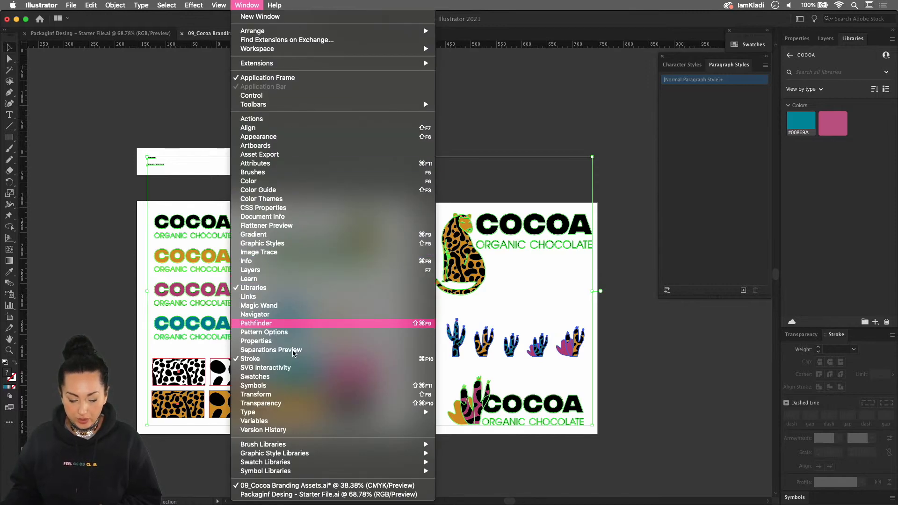
left_click(284, 382)
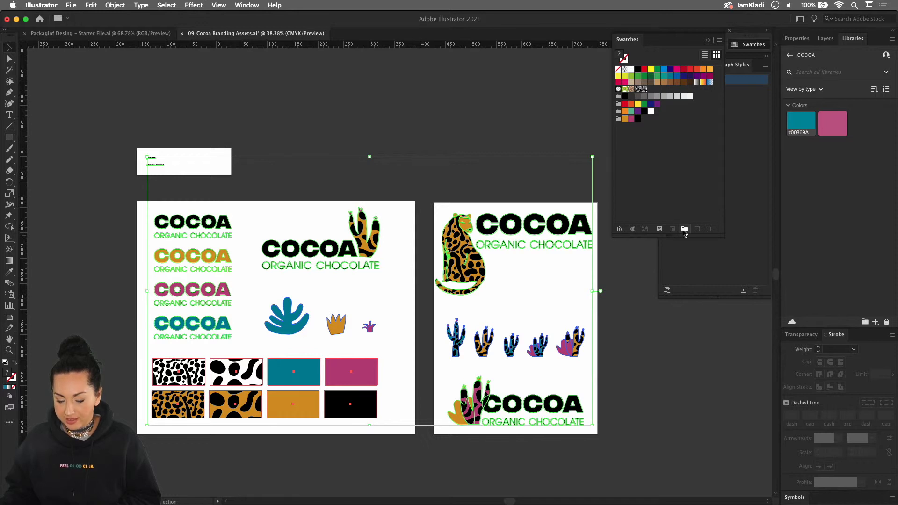
left_click(685, 230)
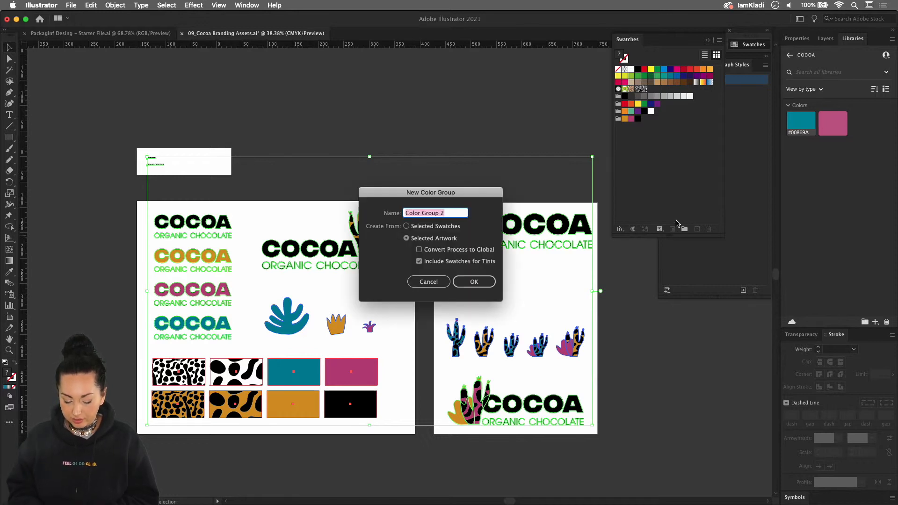
type("cocoa")
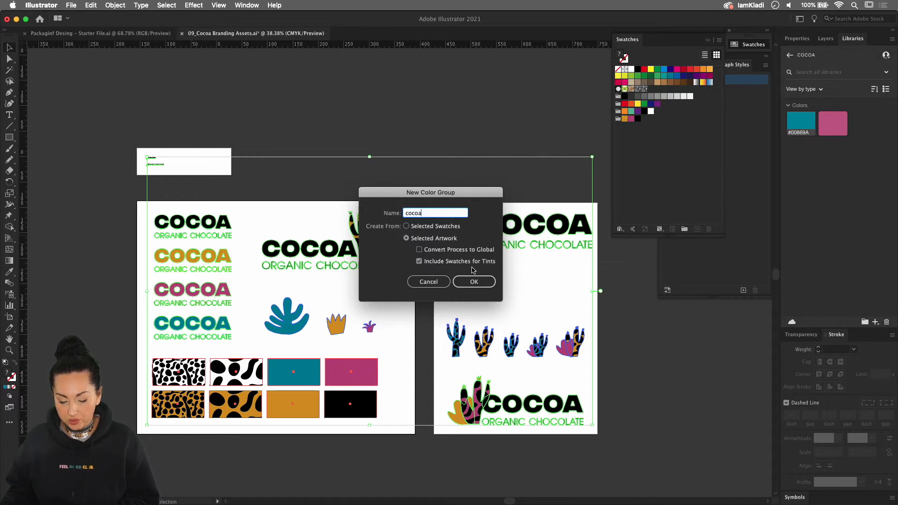
left_click(474, 282)
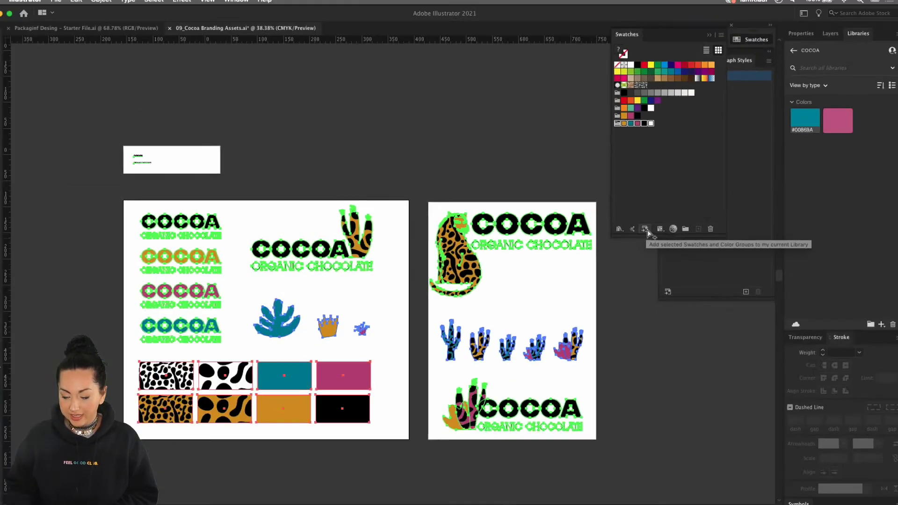
left_click(646, 229)
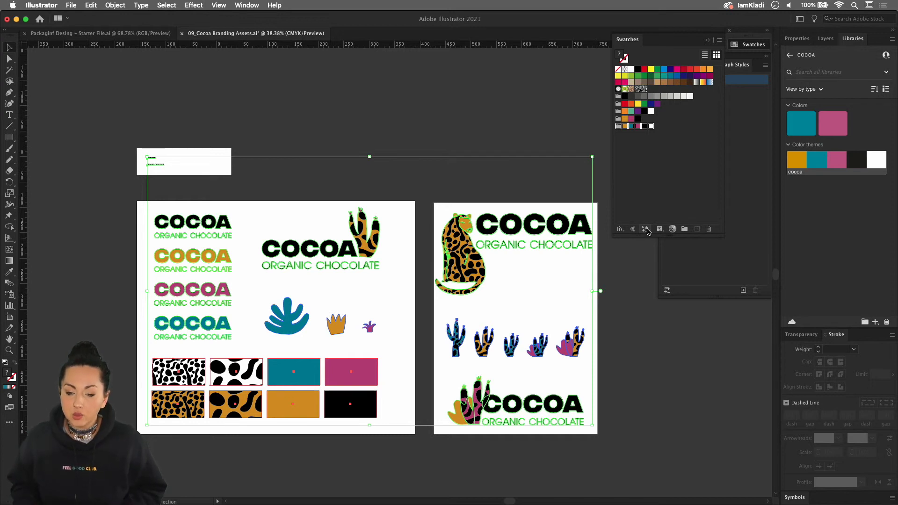
left_click(410, 130)
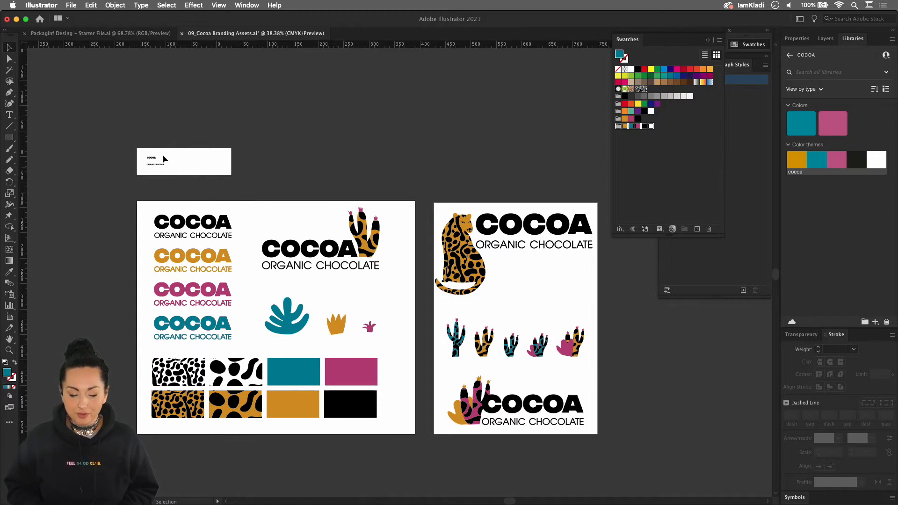
Examine the COCOA text on the small artboard and the outlined black COCOA logo below it.
scroll(162, 154, "up", 5)
left_click_drag(139, 170, 132, 172)
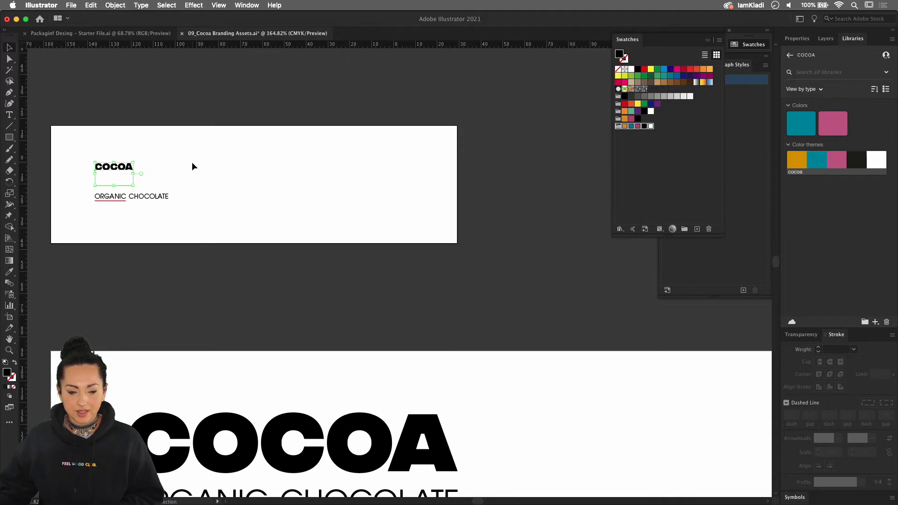
left_click(203, 277)
scroll(203, 278, "down", 3)
scroll(203, 278, "down", 3)
right_click(205, 283)
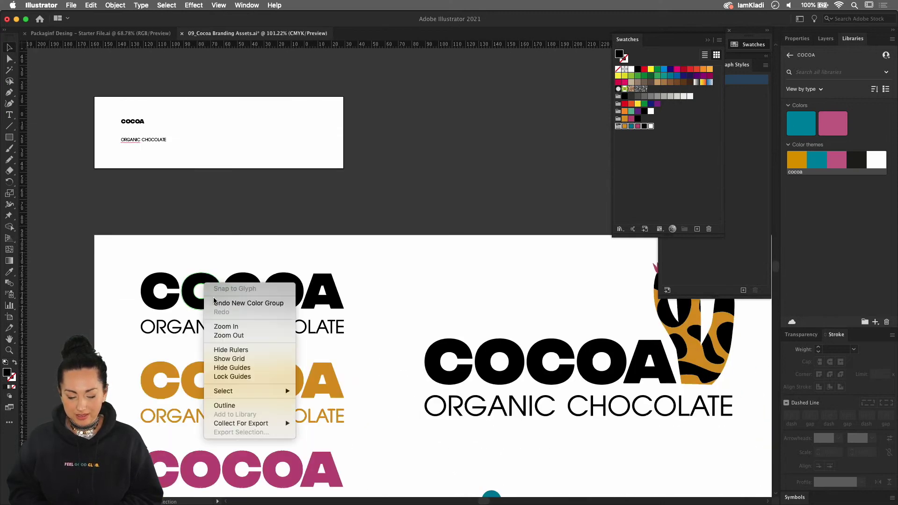
left_click(243, 260)
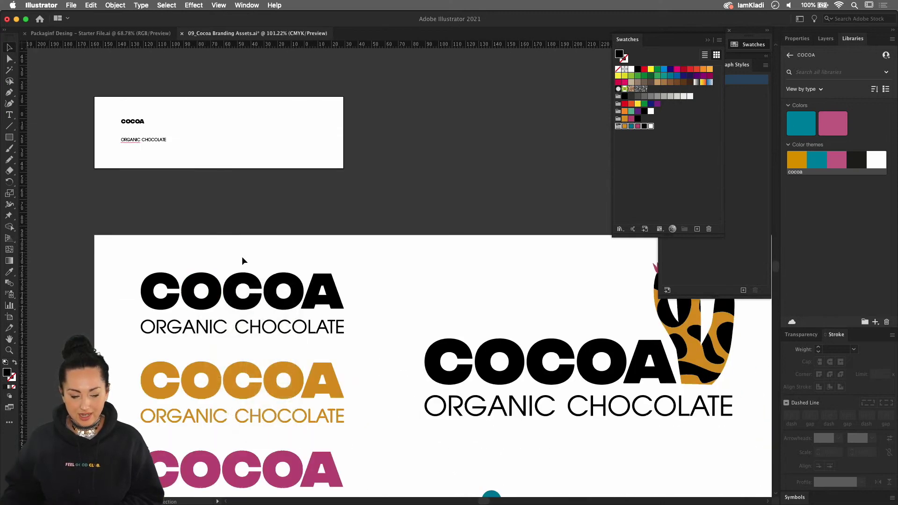
Use the Group Selection tool to select a single letter O in the large COCOA logo with the cactus.
left_click(10, 60)
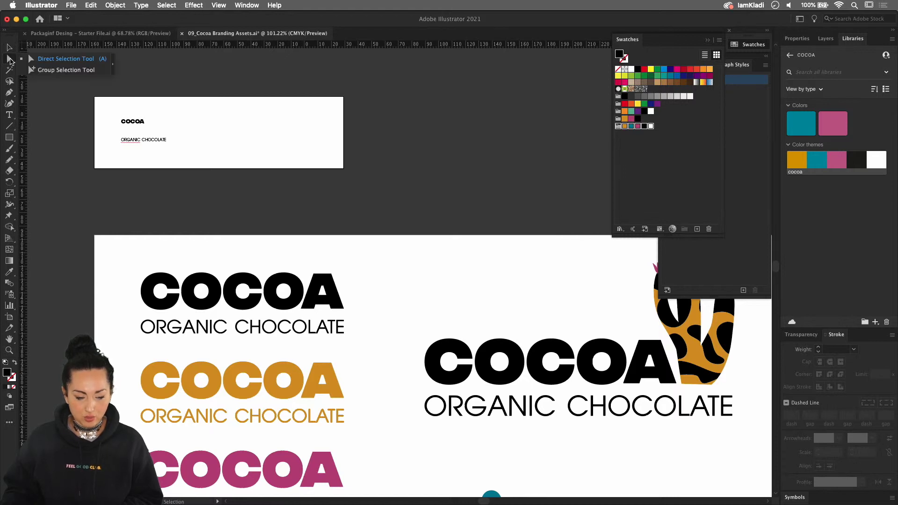
left_click(66, 71)
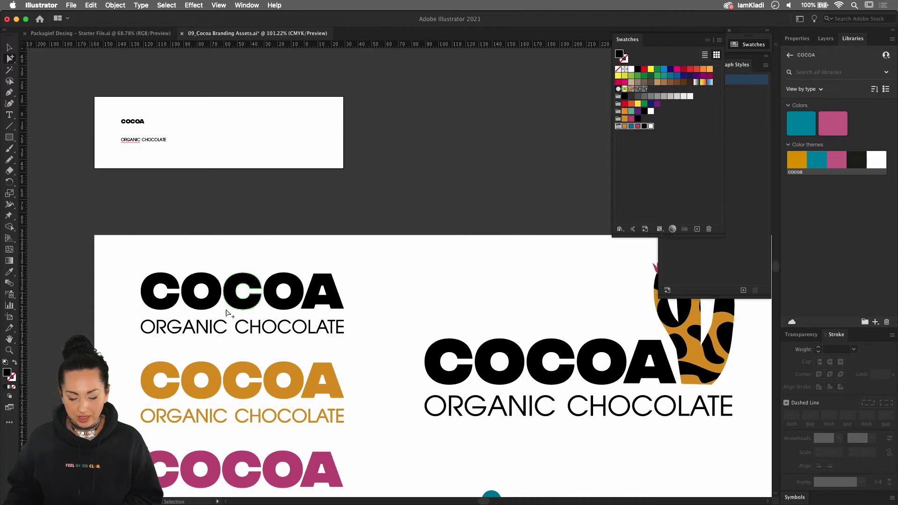
left_click(515, 372)
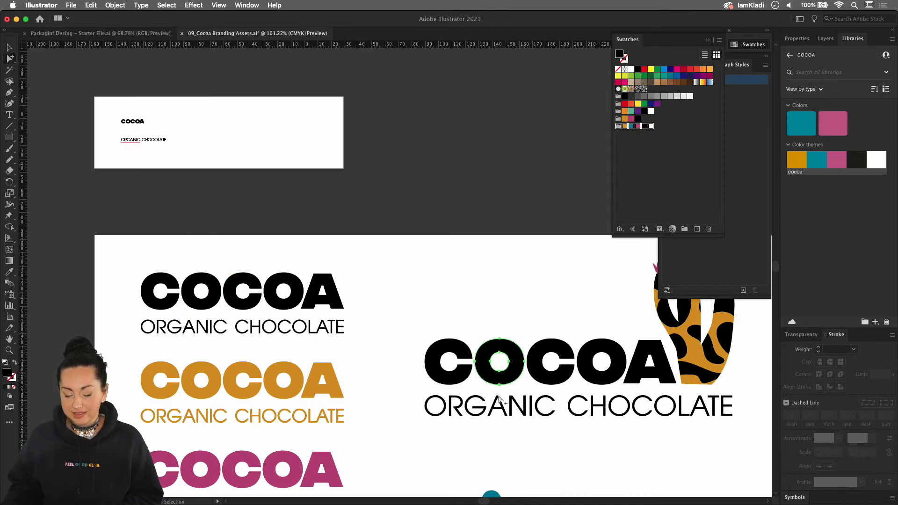
scroll(587, 372, "up", 3)
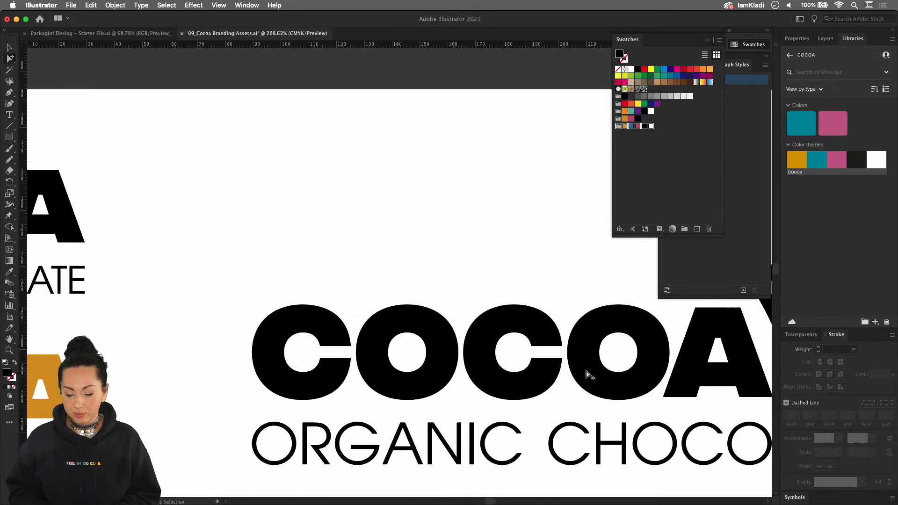
scroll(586, 373, "down", 4)
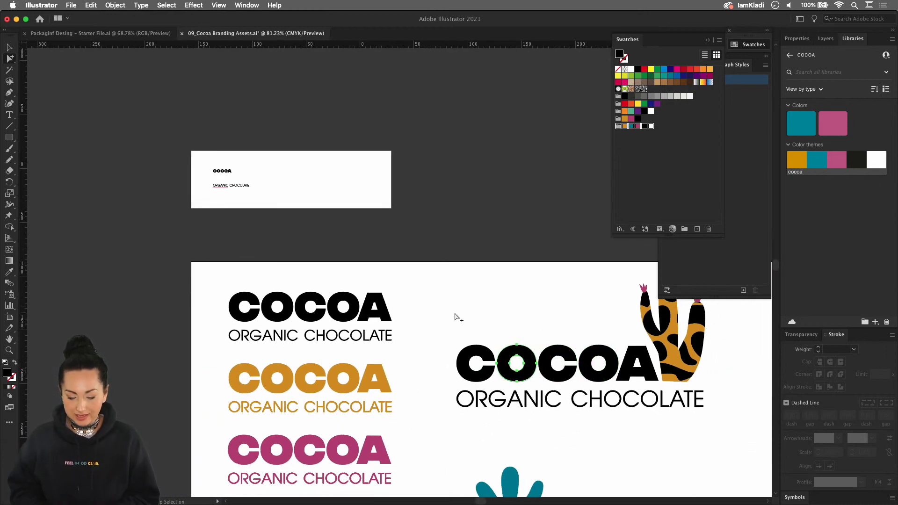
Select the whole black COCOA ORGANIC CHOCOLATE logo group for a closer look, and deselect it.
key("v")
left_click(375, 320)
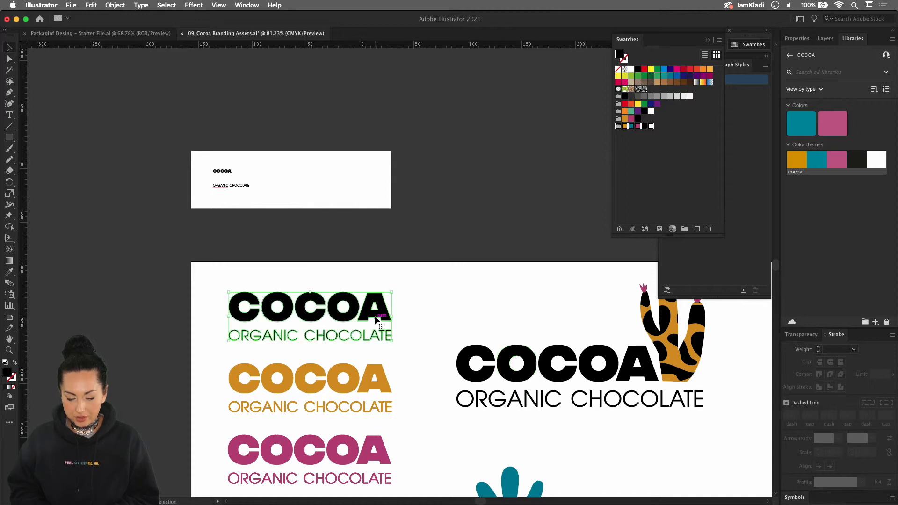
scroll(375, 319, "up", 3)
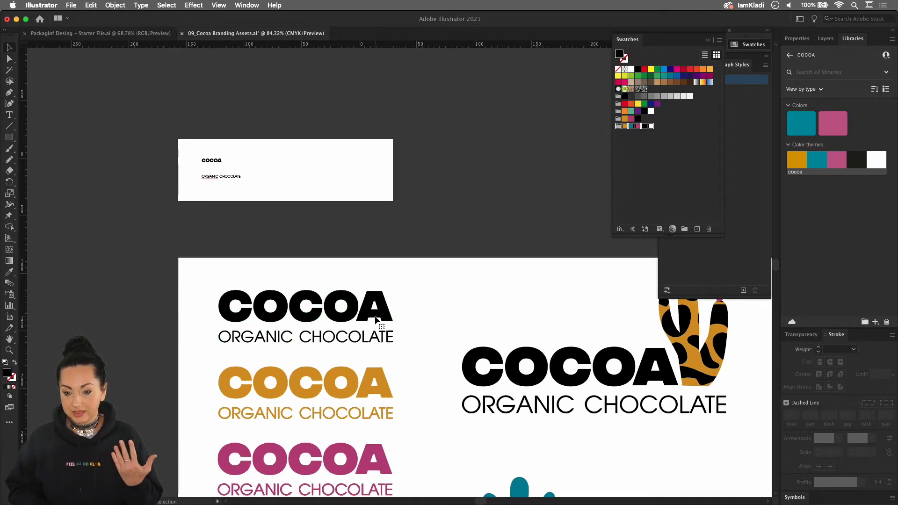
scroll(376, 320, "left", 3)
scroll(376, 319, "down", 2)
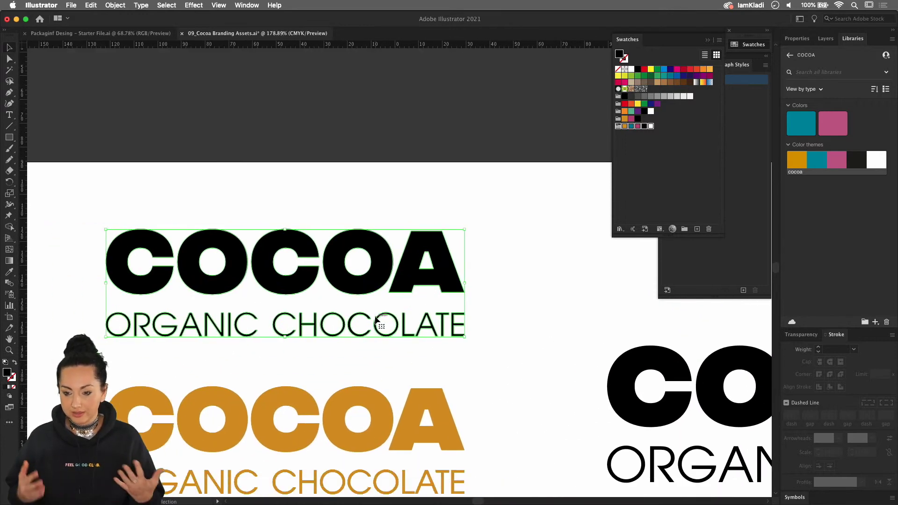
left_click(552, 307)
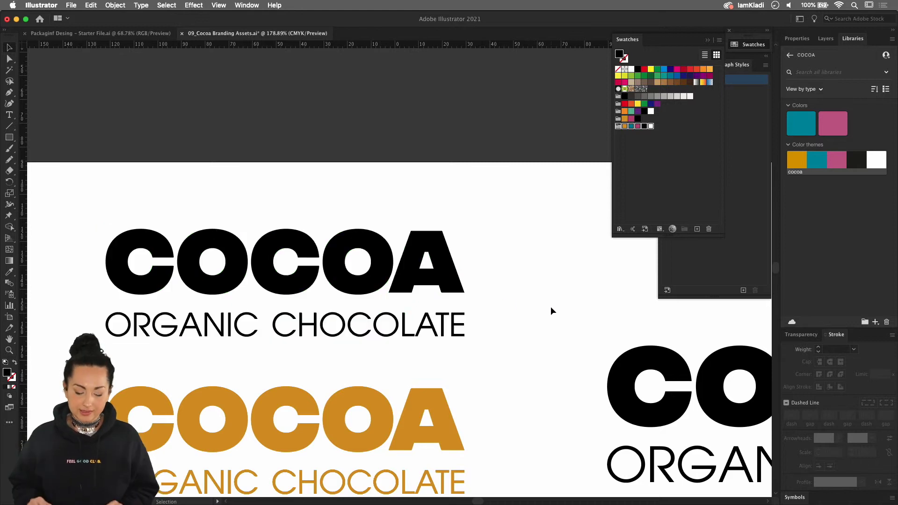
Select only the letter A inside the black COCOA logo group and examine its anchor points.
key("a")
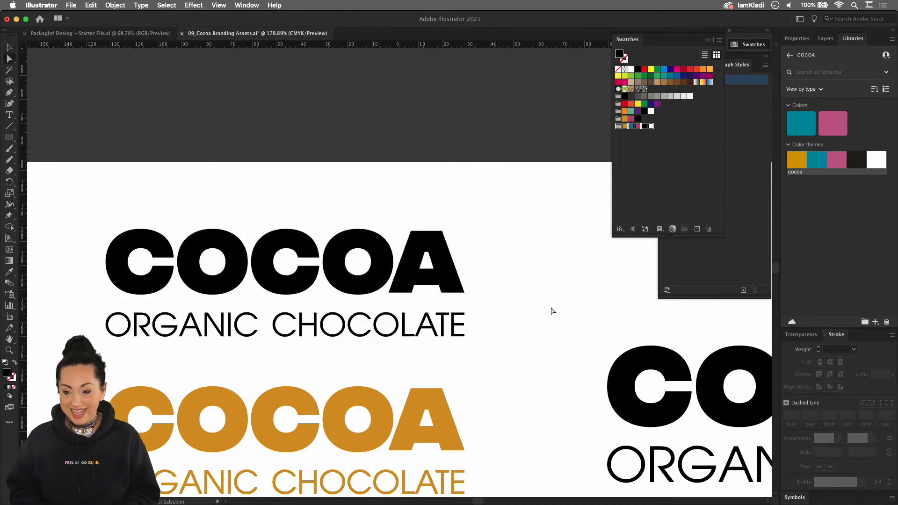
left_click(414, 289)
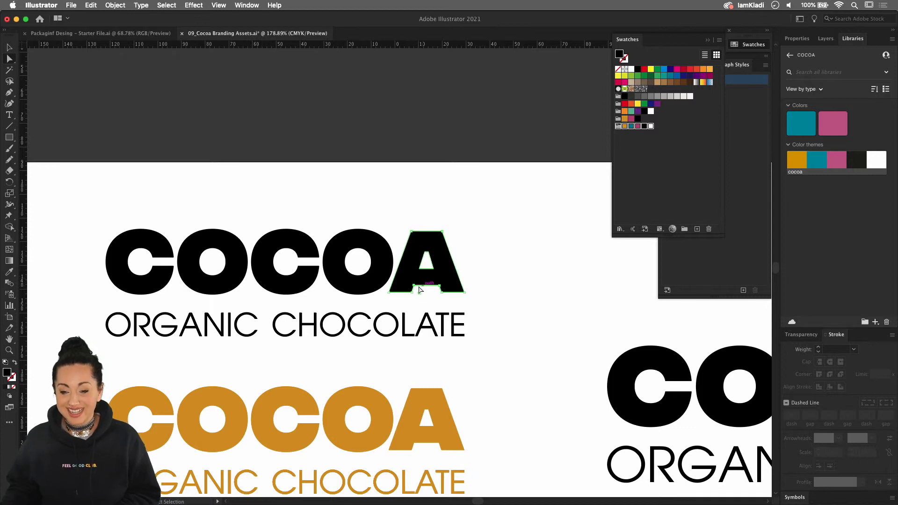
left_click(498, 284)
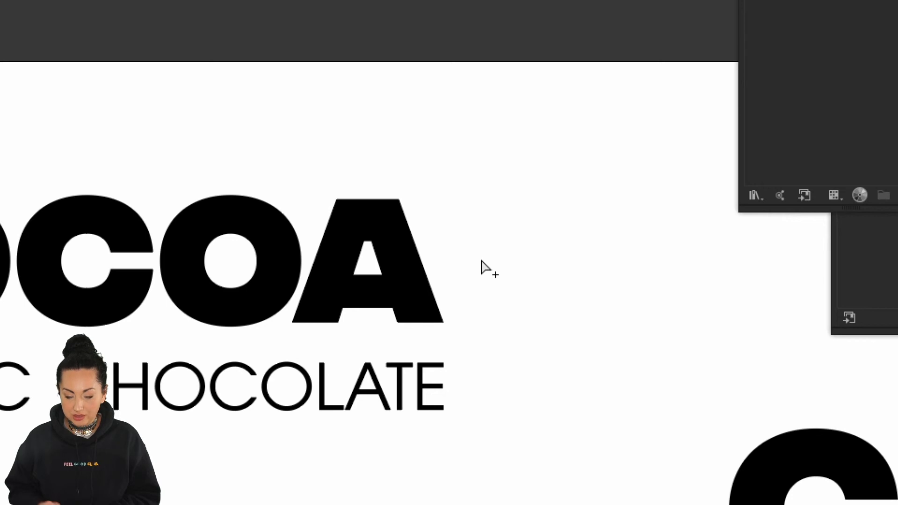
left_click(414, 289)
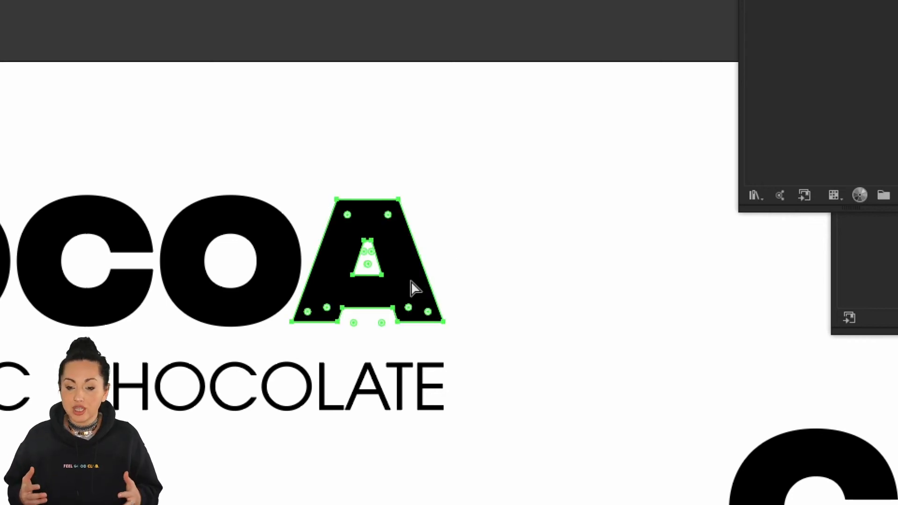
scroll(414, 289, "down", 4)
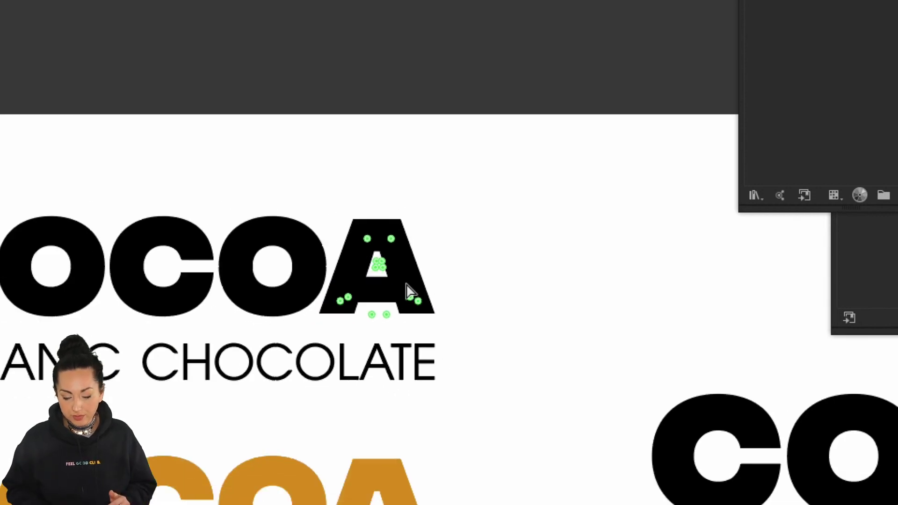
Try placing a copy of the letter A beside the black COCOA logo within its group, and undo it.
key("v")
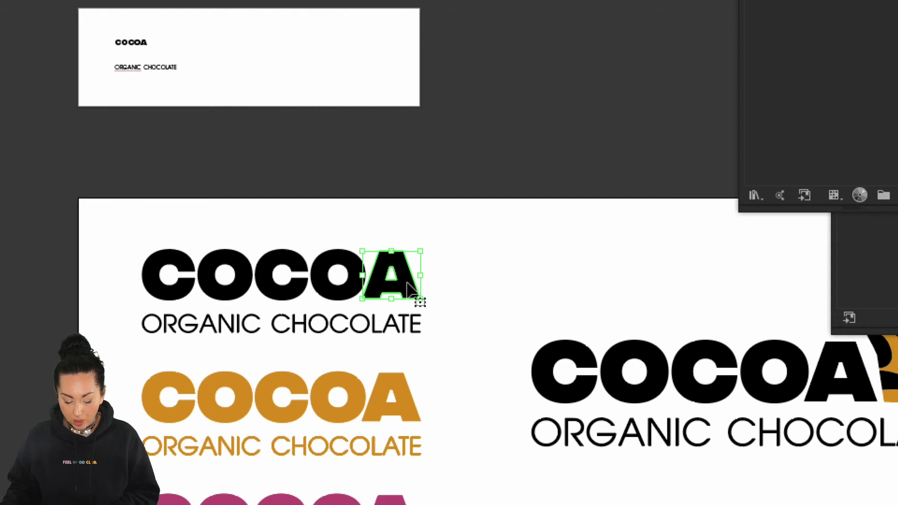
left_click_drag(407, 288, 476, 254)
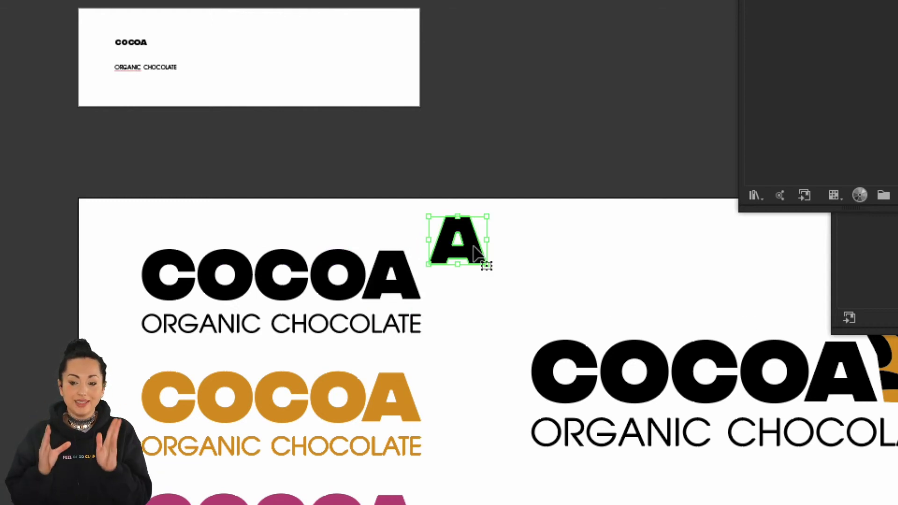
scroll(474, 246, "down", 5)
left_click(426, 265)
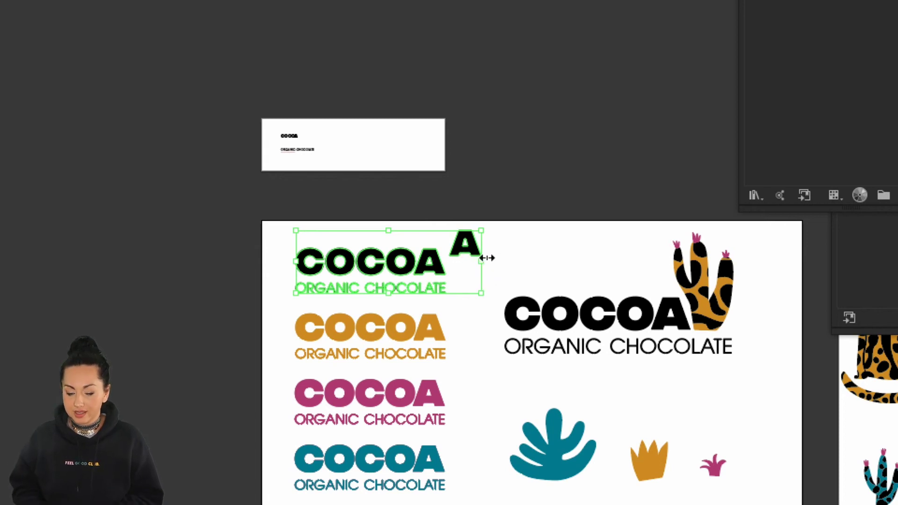
key("ctrl+z")
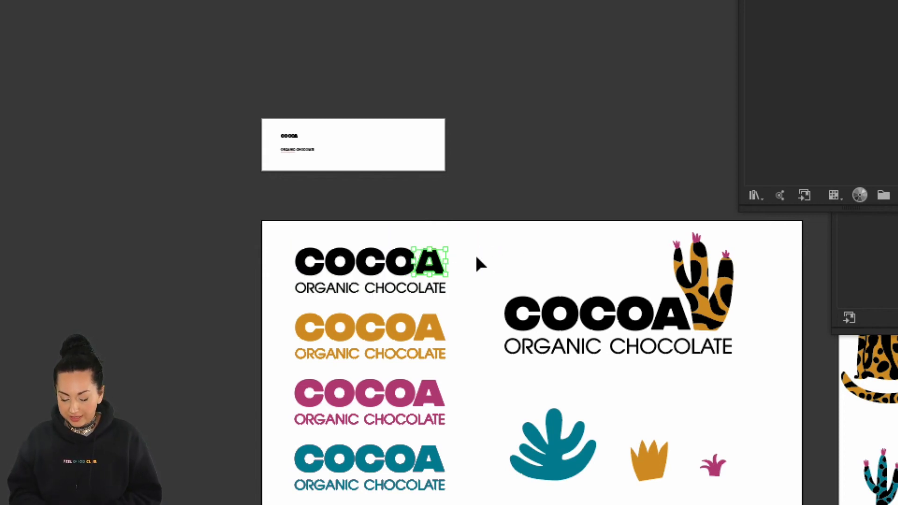
Deselect the letter and examine the small artboard's editable COCOA and ORGANIC CHOCOLATE text together with the branding artboard below.
left_click(475, 254)
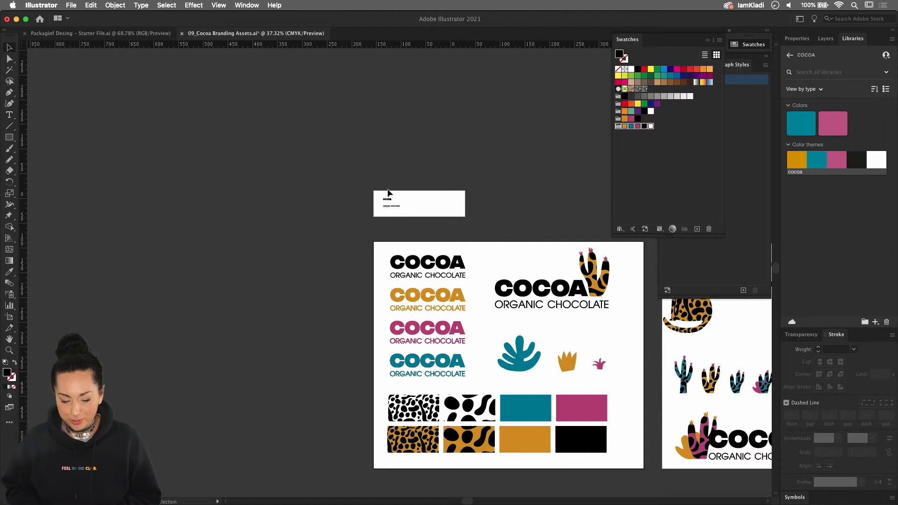
key("ctrl+0")
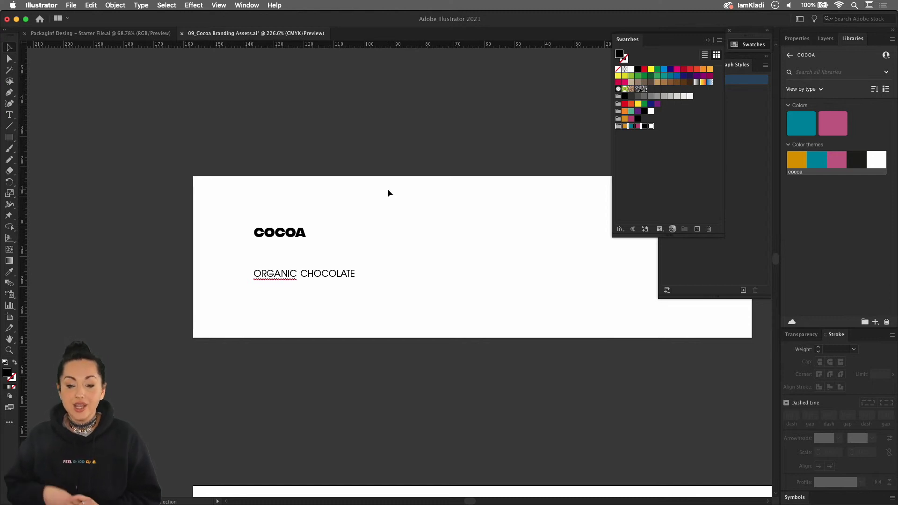
scroll(387, 189, "down", 5)
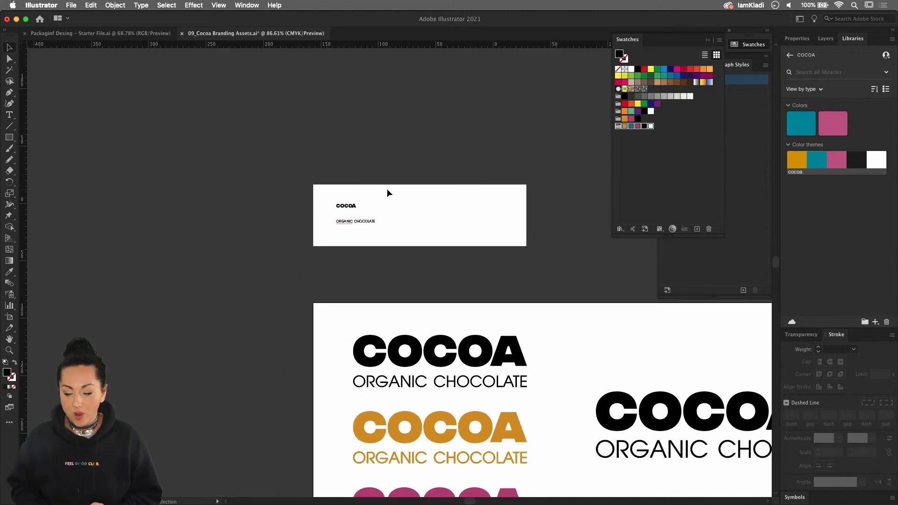
left_click_drag(530, 273, 442, 242)
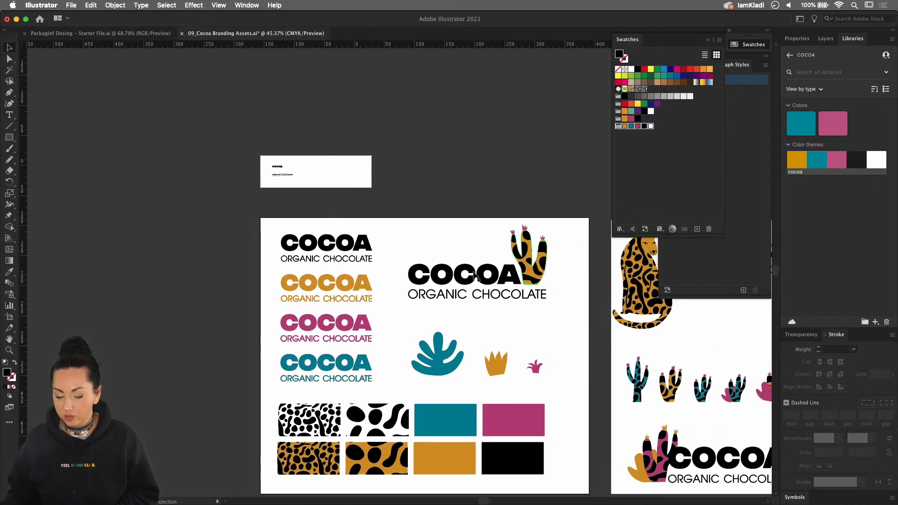
Set the library search to Adobe Stock and search for fruit.
left_click(826, 39)
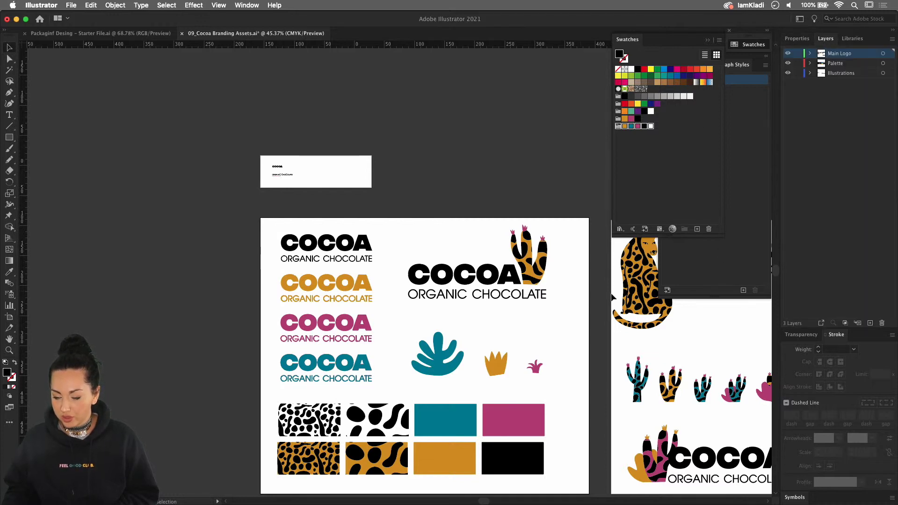
left_click(853, 38)
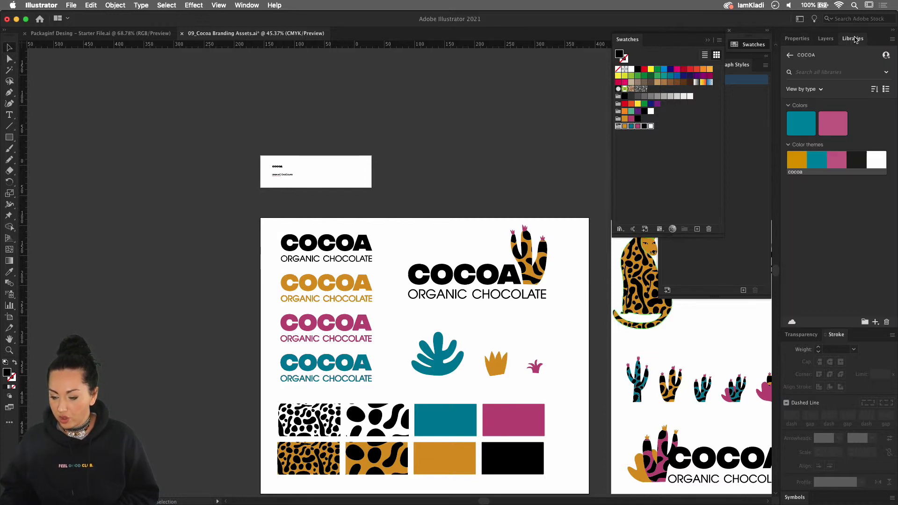
left_click(887, 73)
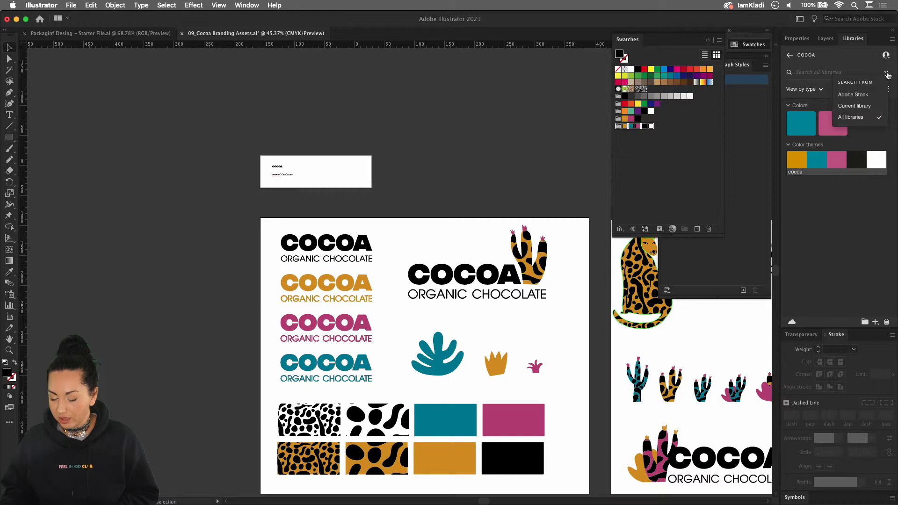
left_click(849, 95)
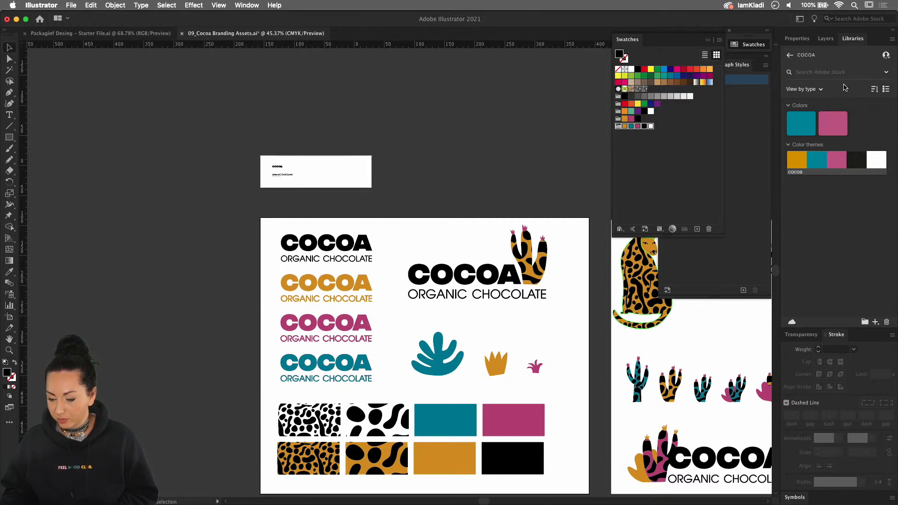
left_click(837, 74)
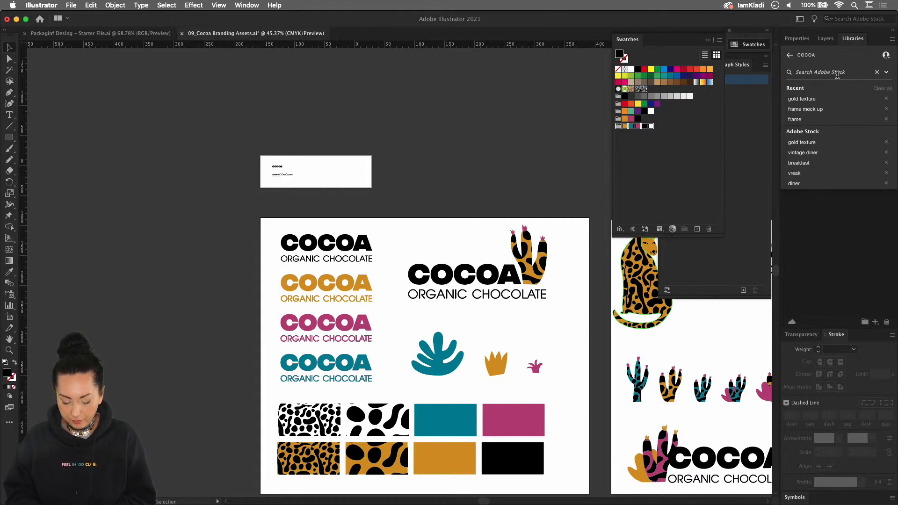
type("frui")
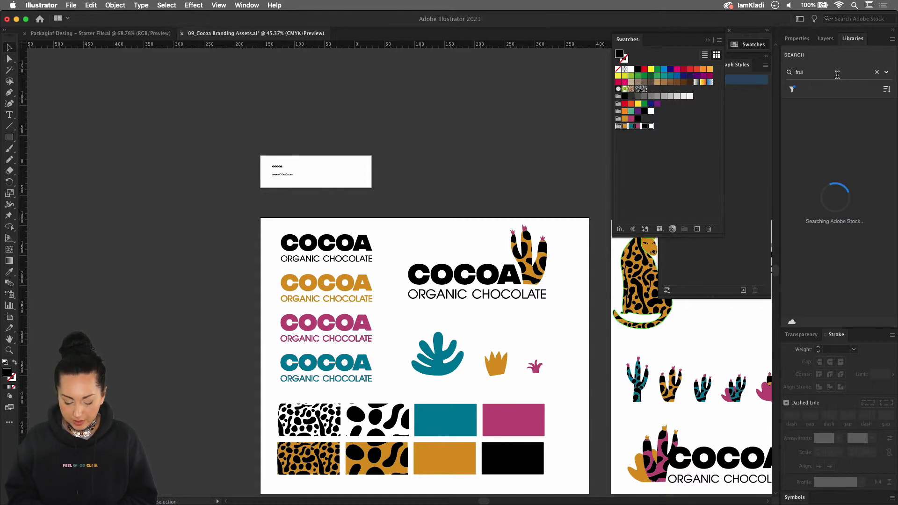
type("t")
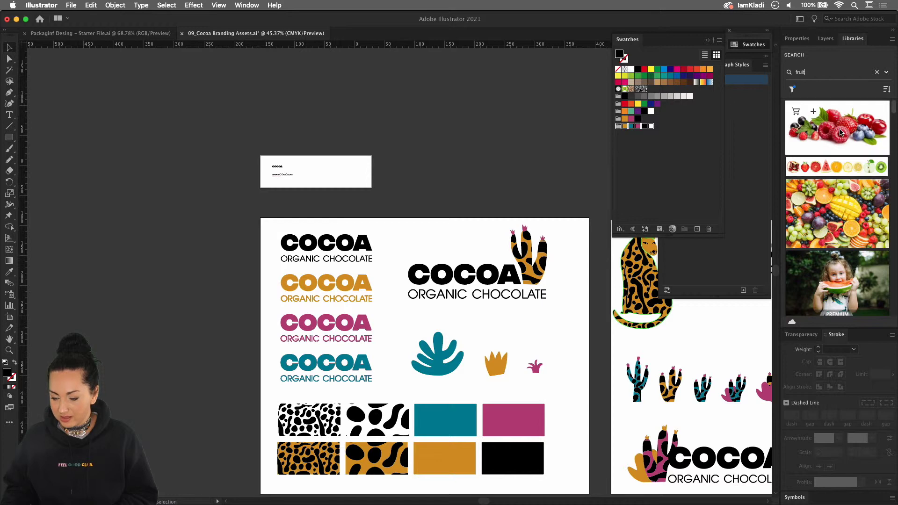
Add the fresh berries stock image to the Cocoa library and place it on the empty canvas beside the branding artboard.
left_click(814, 114)
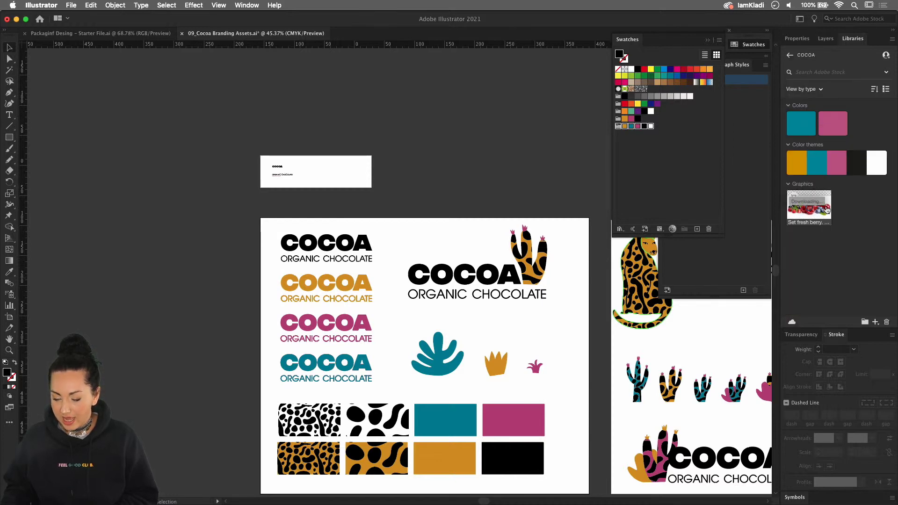
left_click_drag(824, 216, 459, 131)
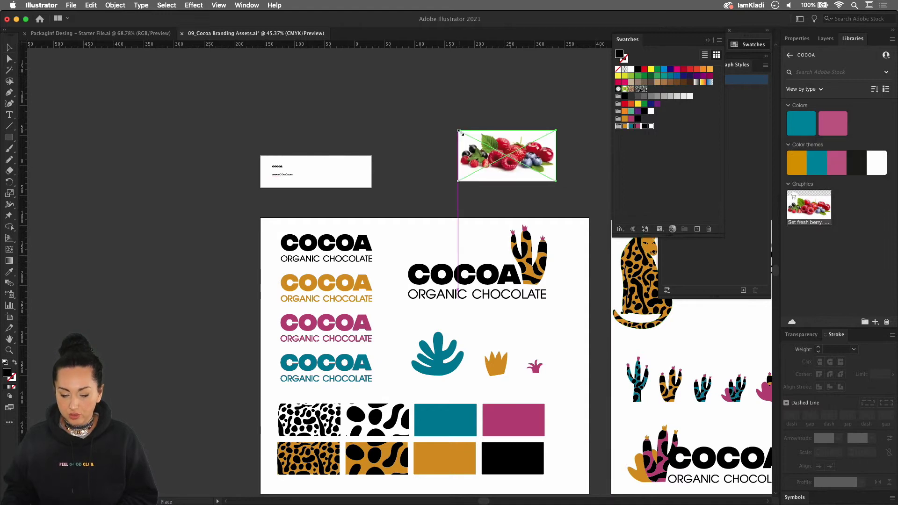
left_click_drag(527, 163, 159, 253)
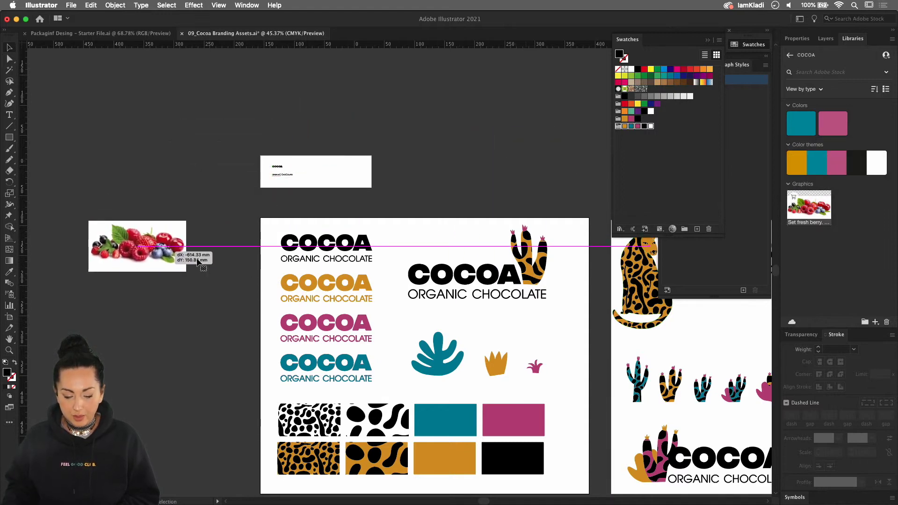
Move the fresh berries image onto the second artboard, into the gap between the leopard logo and the row of cacti.
scroll(405, 330, "down", 5)
scroll(405, 331, "right", 2)
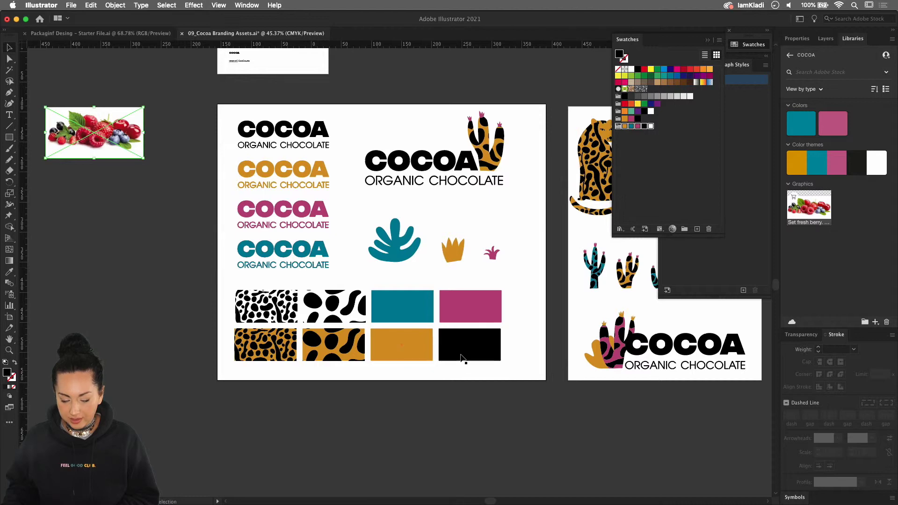
left_click(468, 337)
left_click(443, 305)
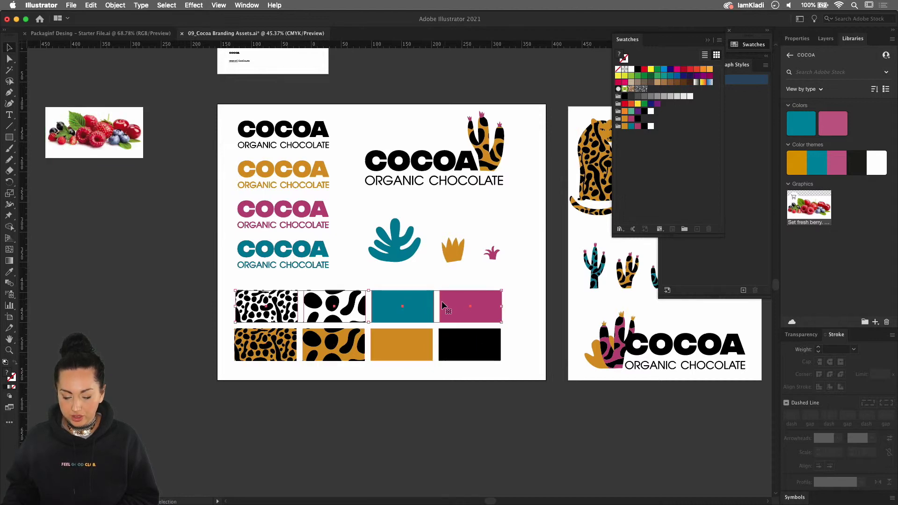
left_click_drag(619, 297, 450, 323)
left_click(449, 300)
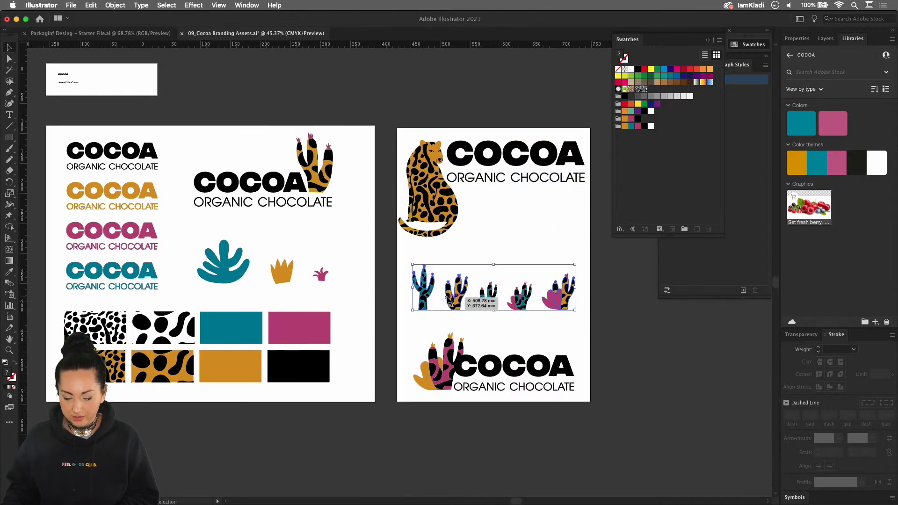
scroll(448, 300, "down", 4)
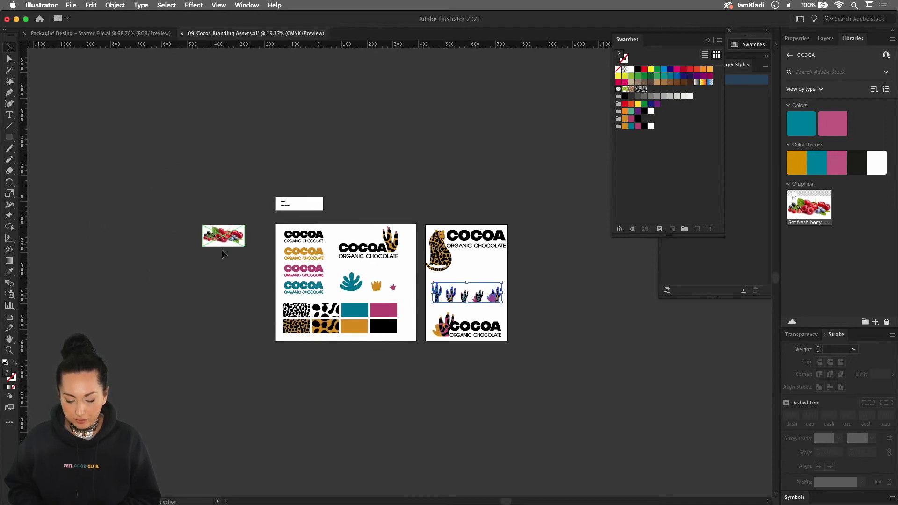
scroll(222, 249, "up", 1)
left_click_drag(225, 239, 322, 240)
left_click_drag(471, 255, 504, 286)
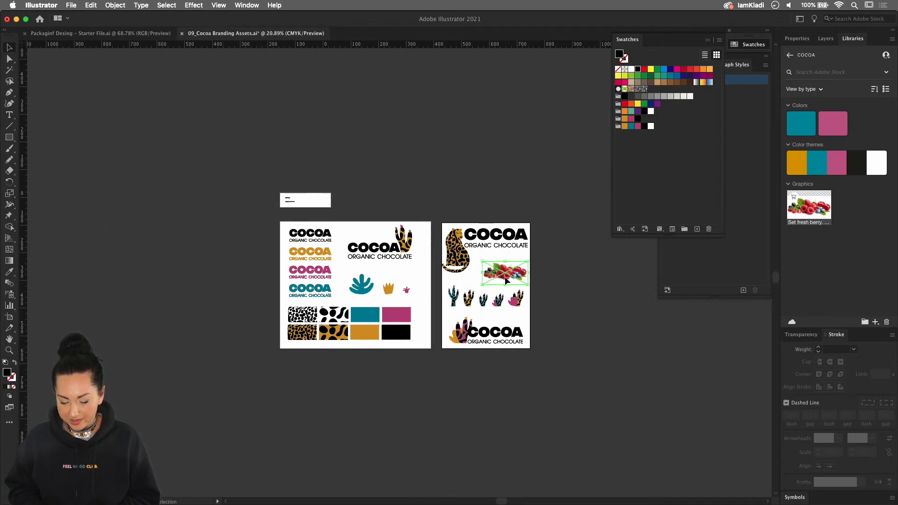
scroll(504, 292, "up", 3)
left_click(521, 363)
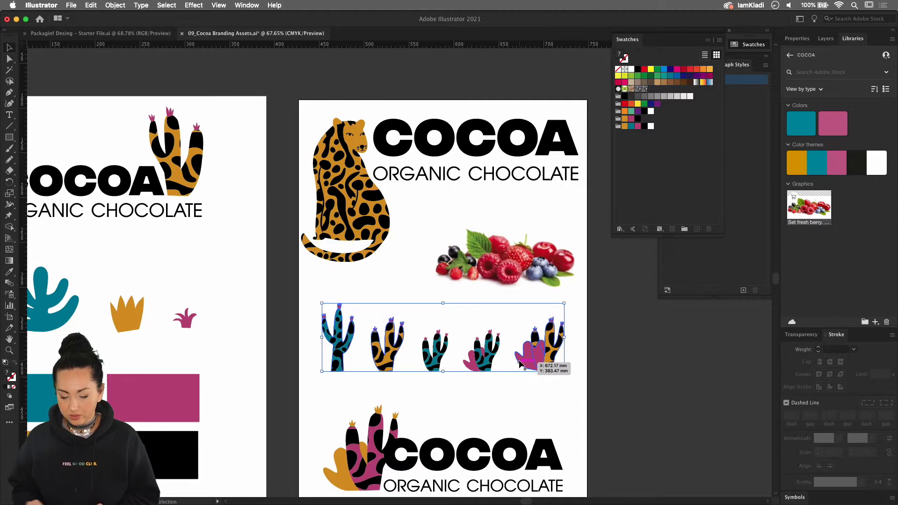
left_click(91, 6)
mouse_move(136, 163)
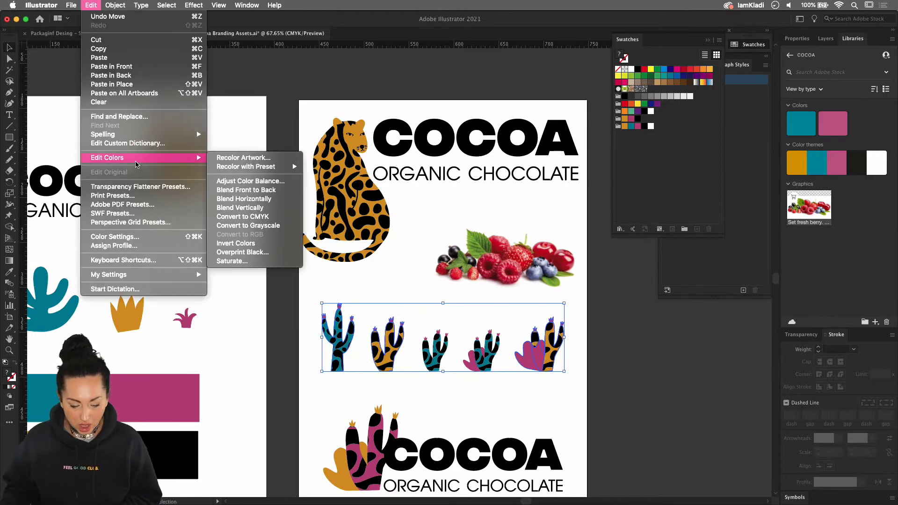
left_click(239, 157)
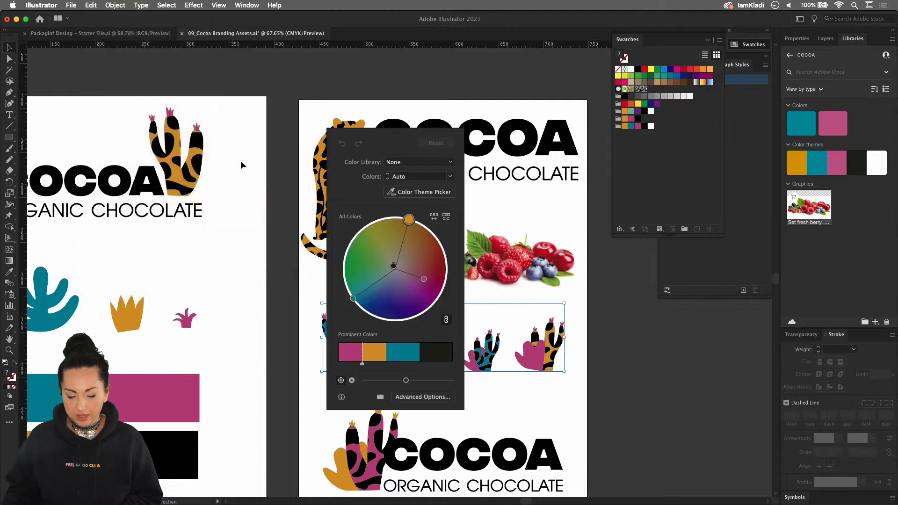
left_click(431, 201)
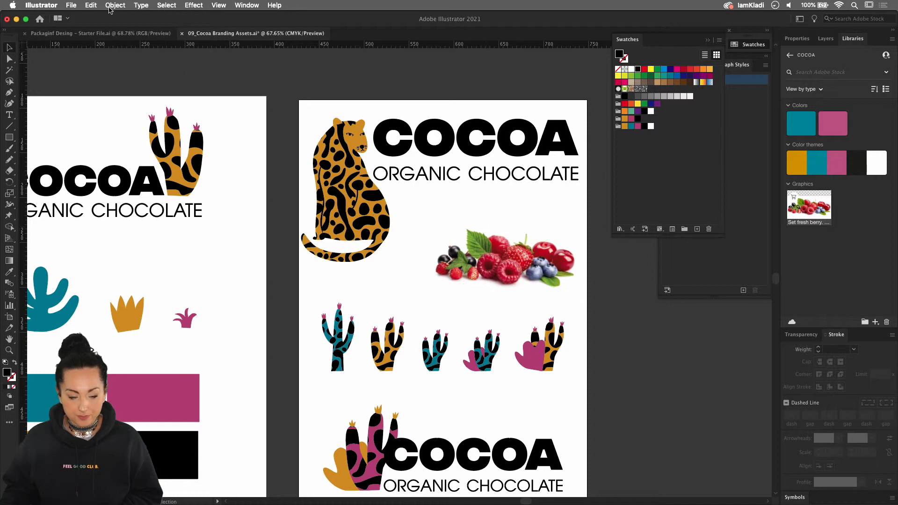
left_click(92, 6)
left_click(545, 347)
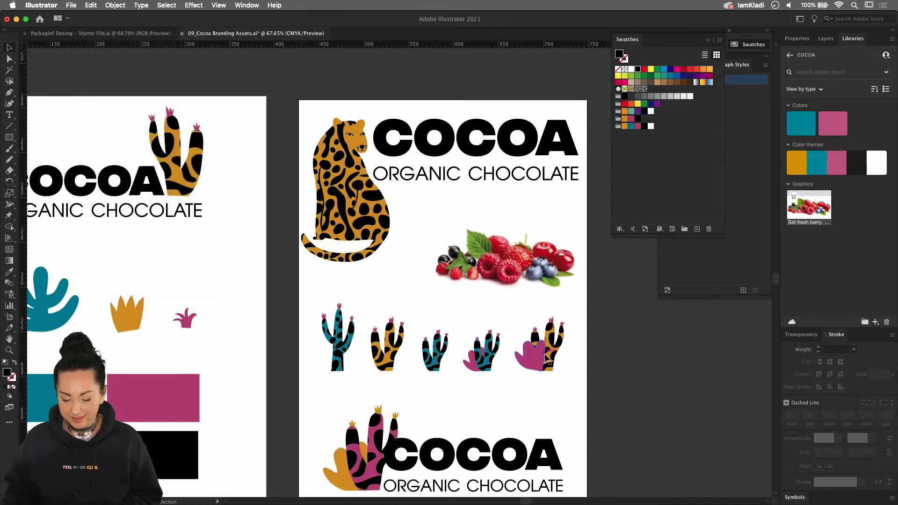
Recolor the row of cacti with Recolor Artwork, using the Color Theme Picker to sample the berries image.
left_click(546, 349)
left_click(91, 5)
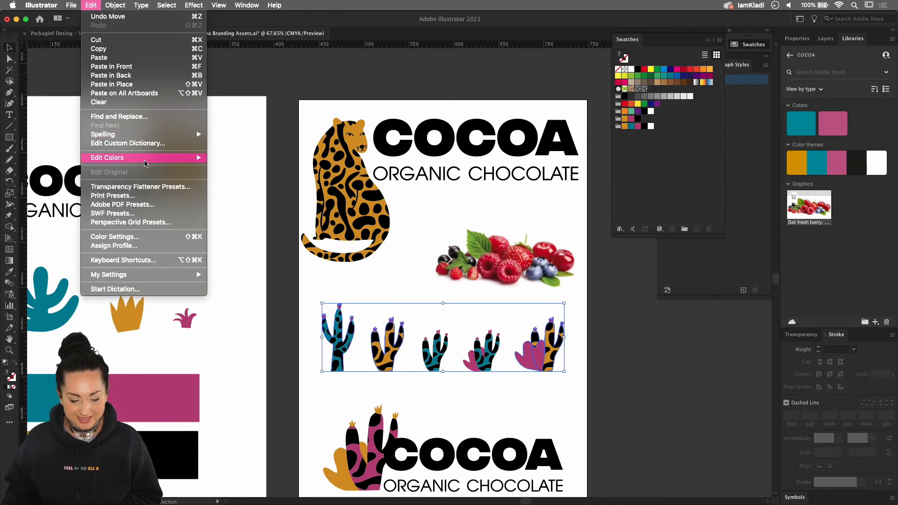
mouse_move(187, 158)
left_click(219, 159)
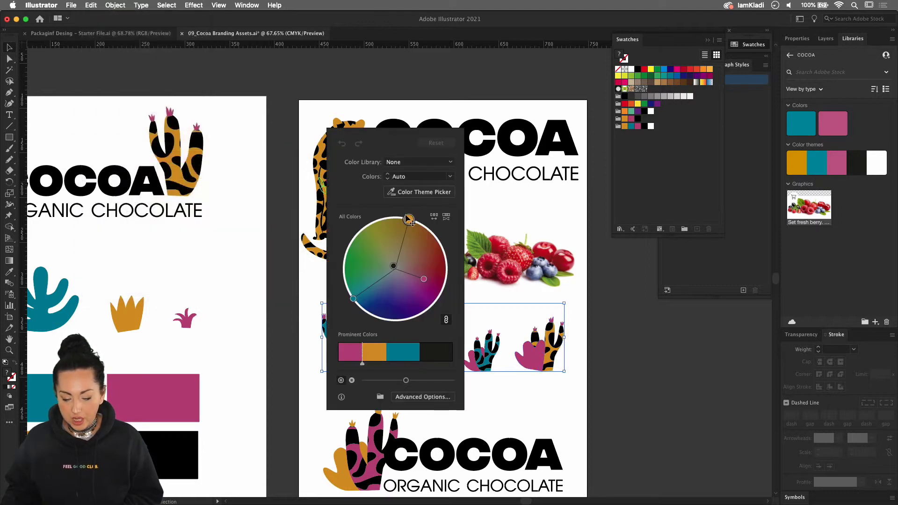
left_click(414, 191)
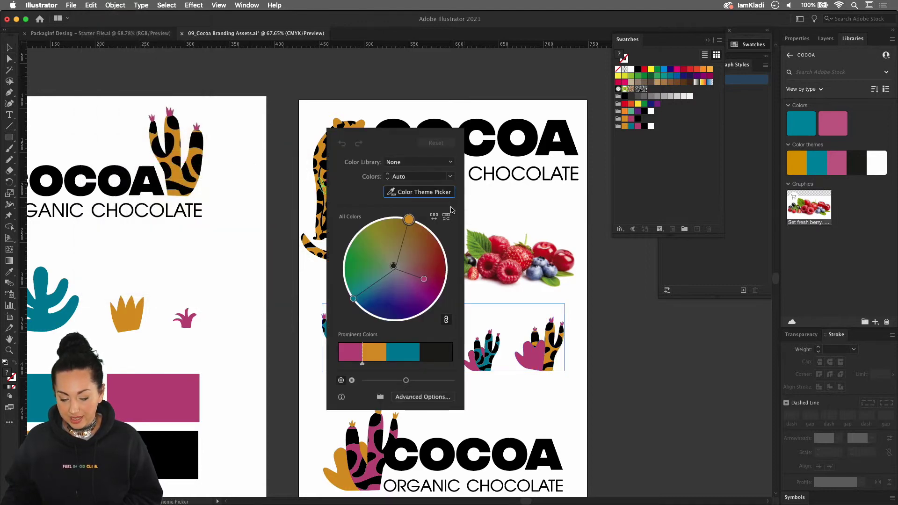
left_click(523, 248)
Adjust the prominent color weights of the recolored cacti, enlarging the dark gray share, and leave the Color Theme Picker.
left_click(427, 145)
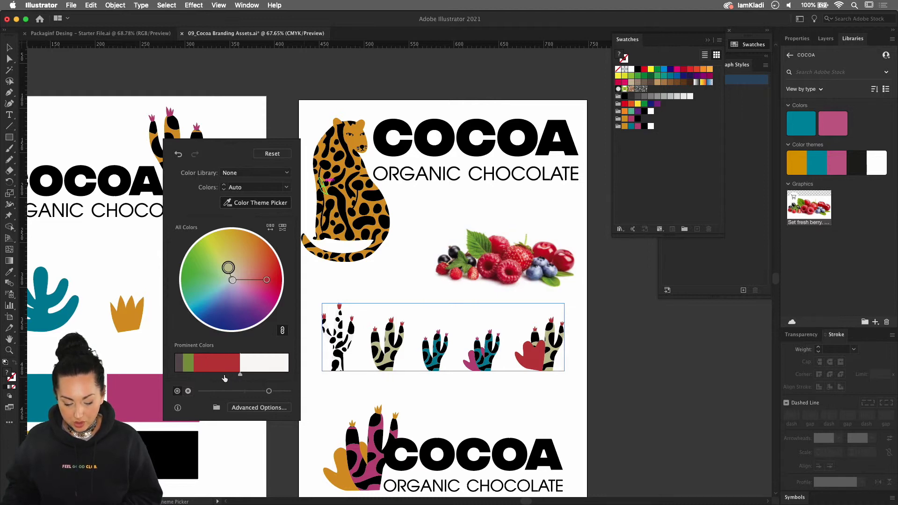
left_click_drag(194, 373, 215, 373)
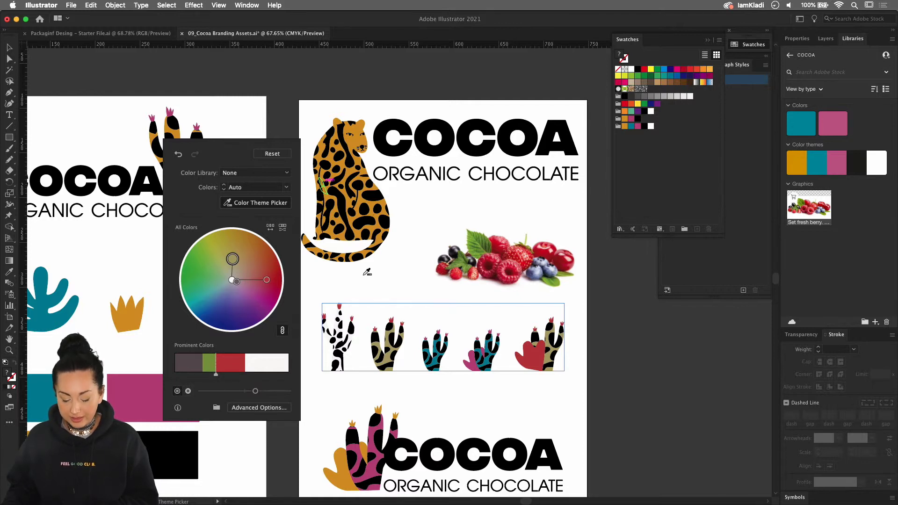
key("Escape")
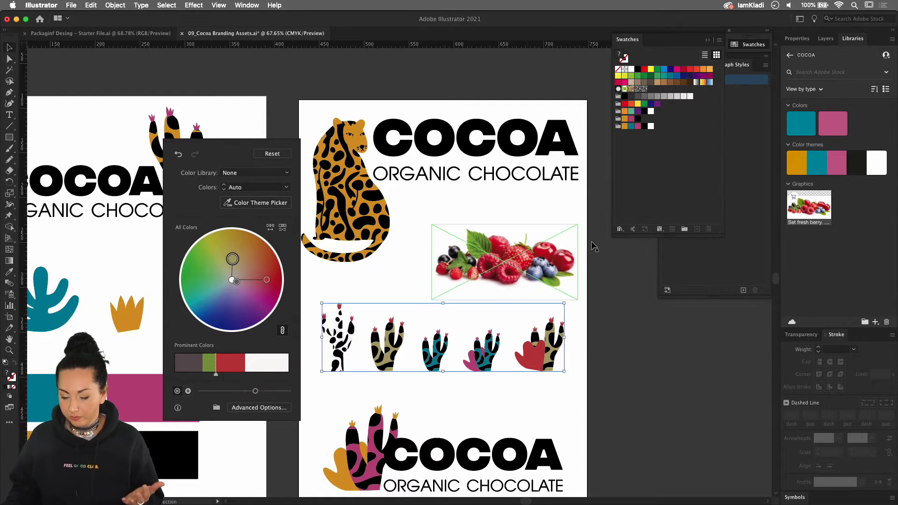
Create a color group named Color Group 2 from the recolored cacti artwork and add it to the Cocoa library.
left_click(685, 230)
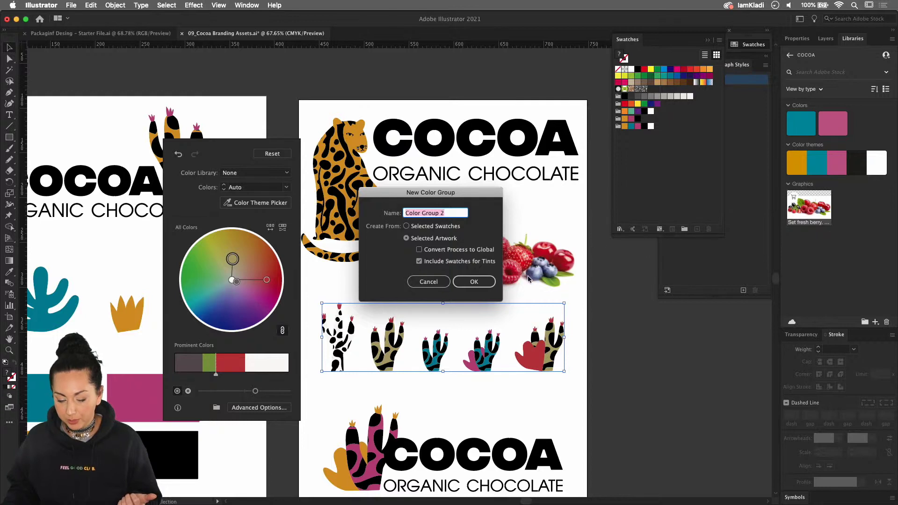
left_click(474, 282)
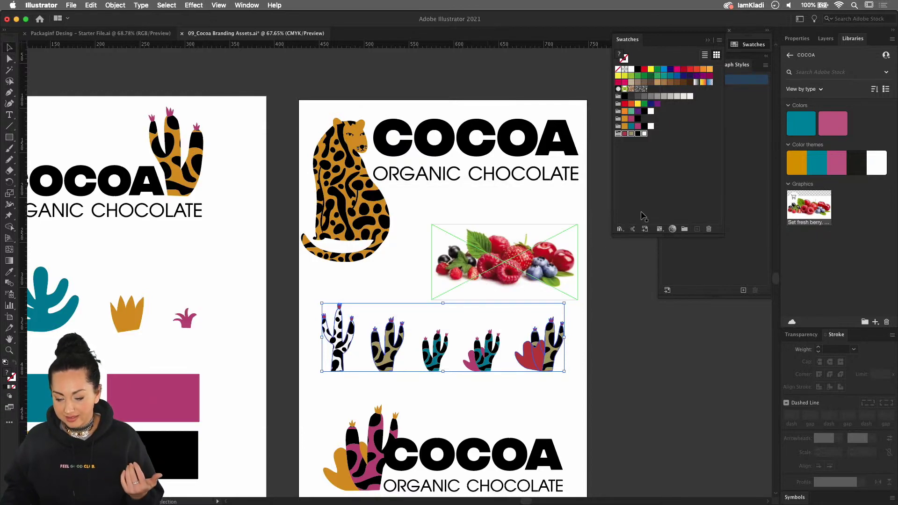
left_click(647, 230)
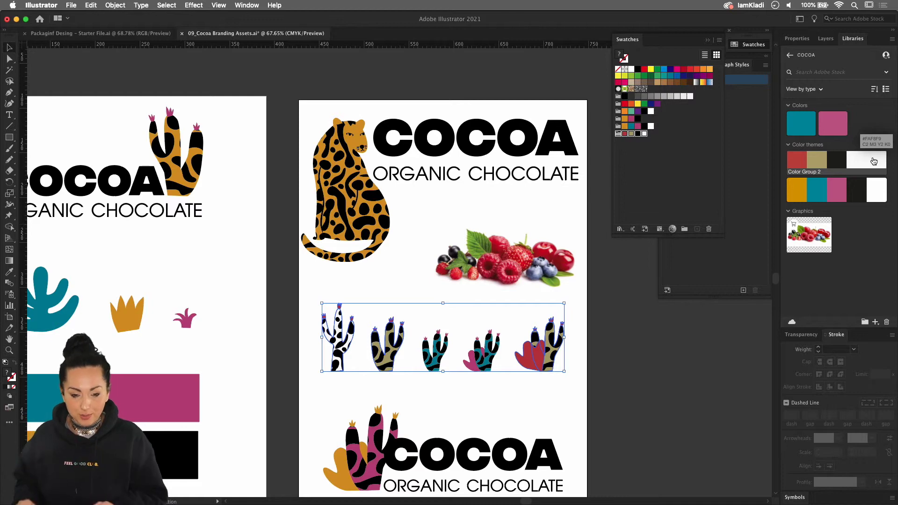
Undo the new swatch group and the cacti recoloring, and delete the berries image from the second artboard.
key("super+z")
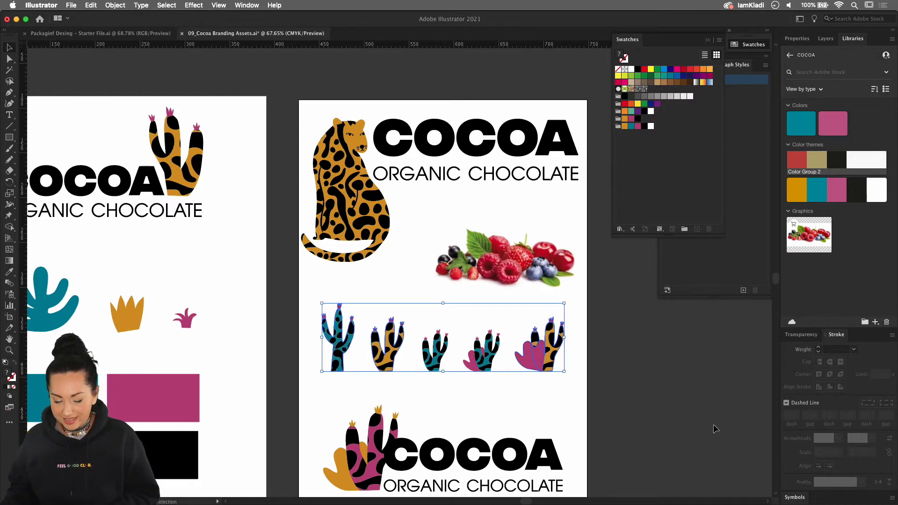
key("super+shift+a")
scroll(300, 315, "down", 2)
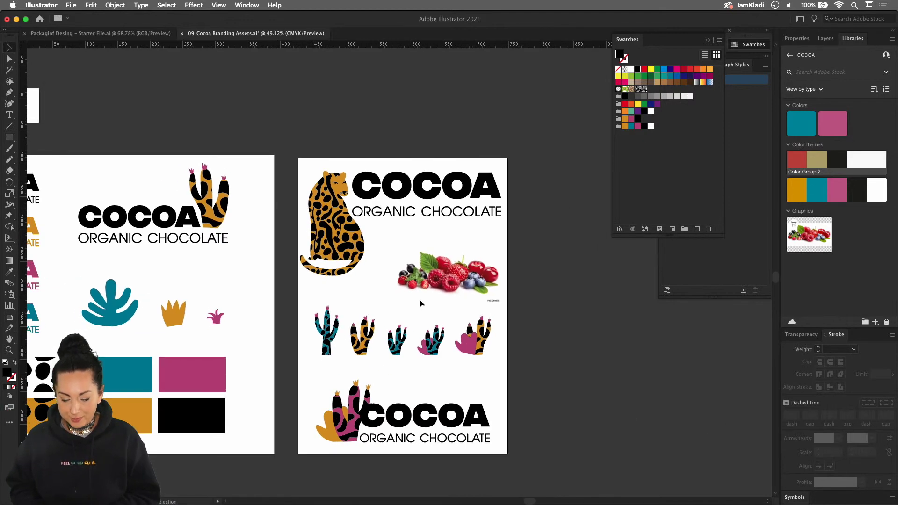
left_click(449, 294)
key("BackSpace")
Select the editable COCOA text on the small artboard and move the swatches aside to uncover the paragraph styles.
scroll(449, 294, "left", 5)
scroll(449, 294, "up", 2)
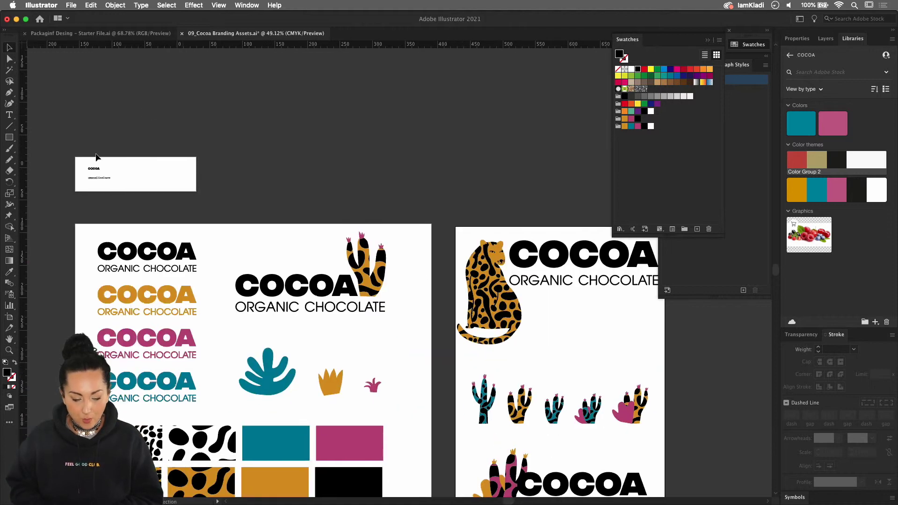
scroll(80, 189, "up", 2)
scroll(80, 190, "up", 3)
left_click(115, 135)
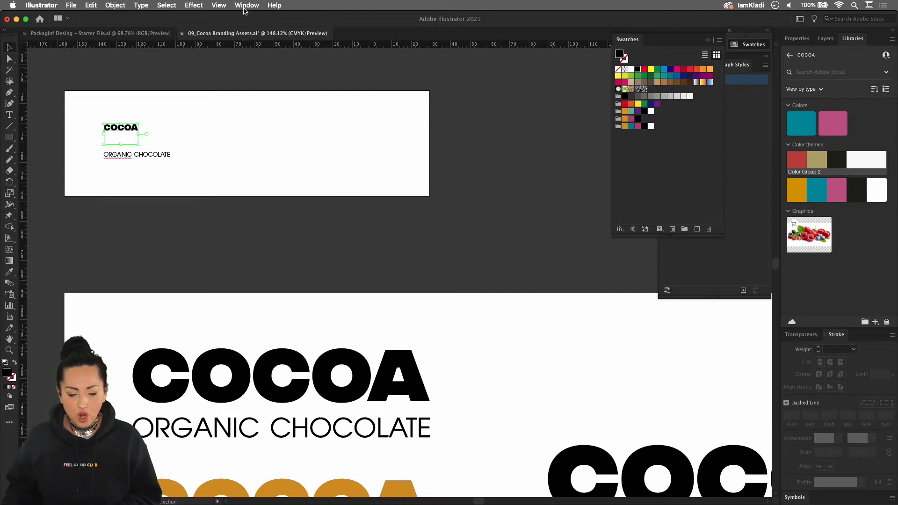
left_click(244, 6)
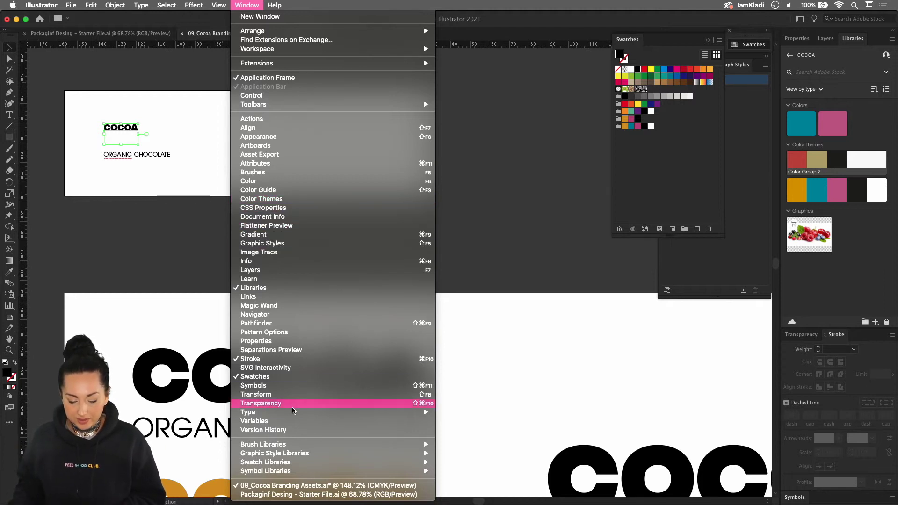
mouse_move(295, 415)
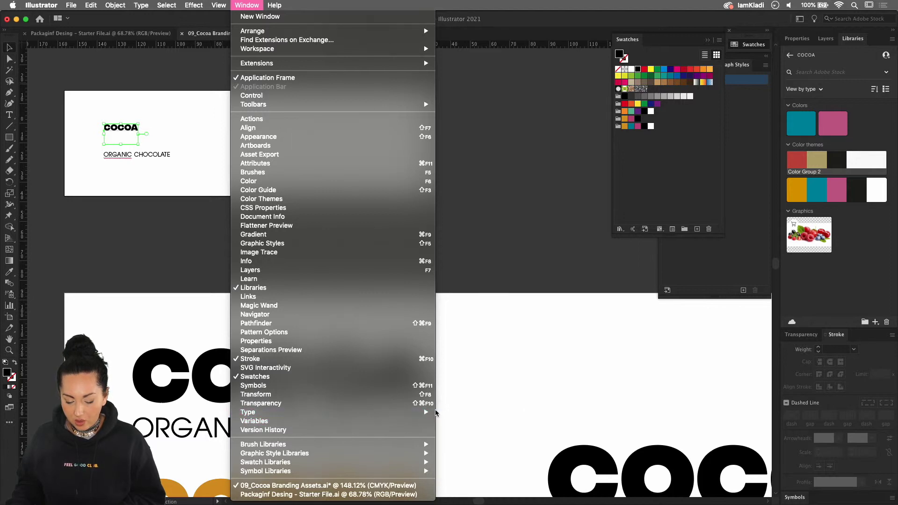
mouse_move(434, 412)
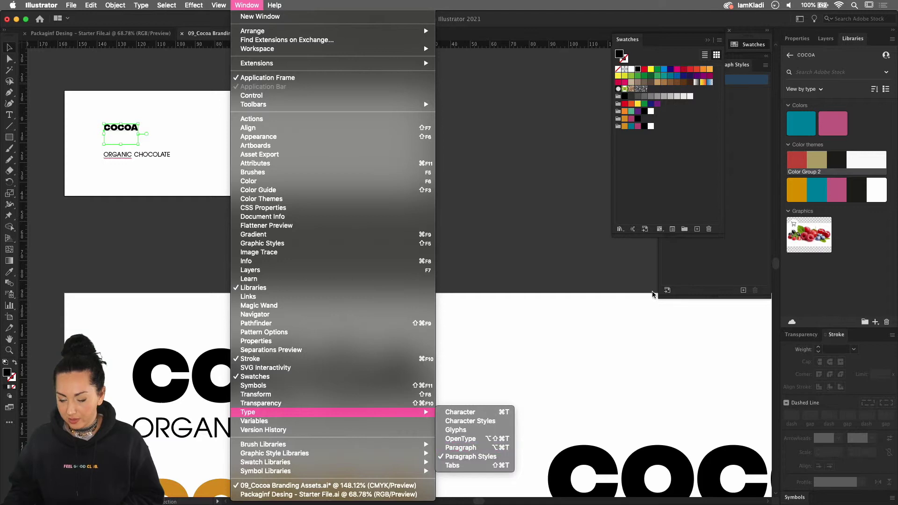
left_click(699, 265)
left_click_drag(670, 39, 597, 48)
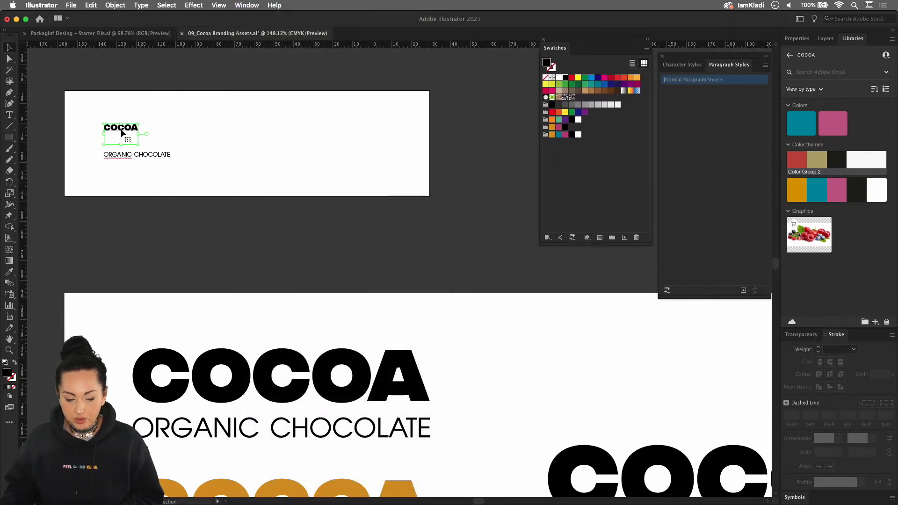
Create a paragraph style named cocoa from the selected COCOA text and add it to the Cocoa library.
left_click(744, 291)
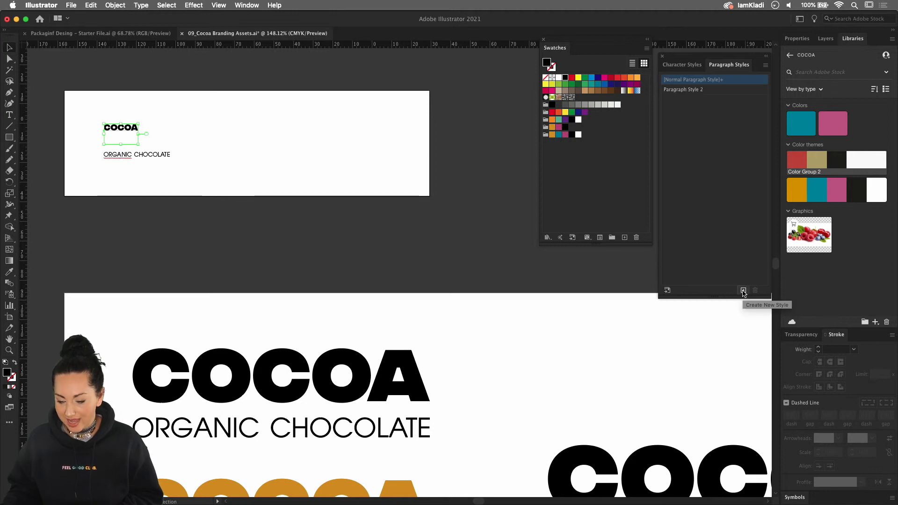
double_click(709, 89)
type("c")
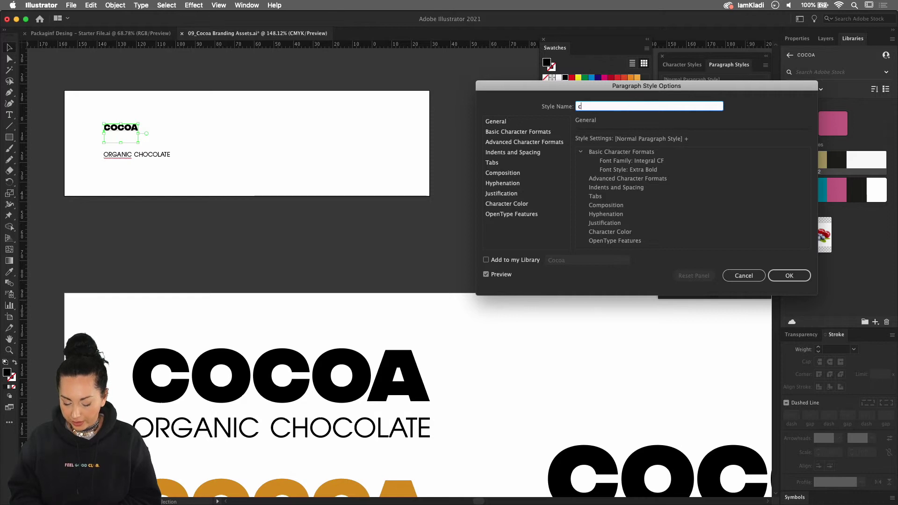
type("ocoa")
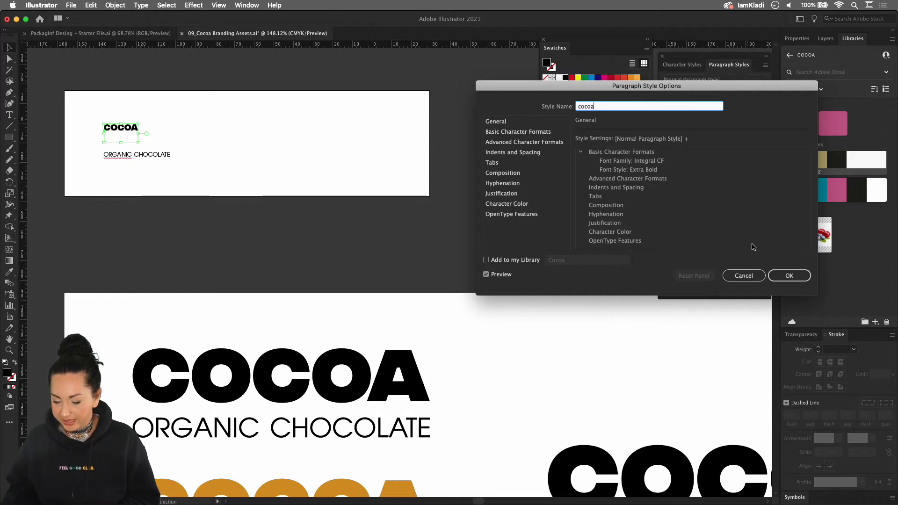
left_click(791, 275)
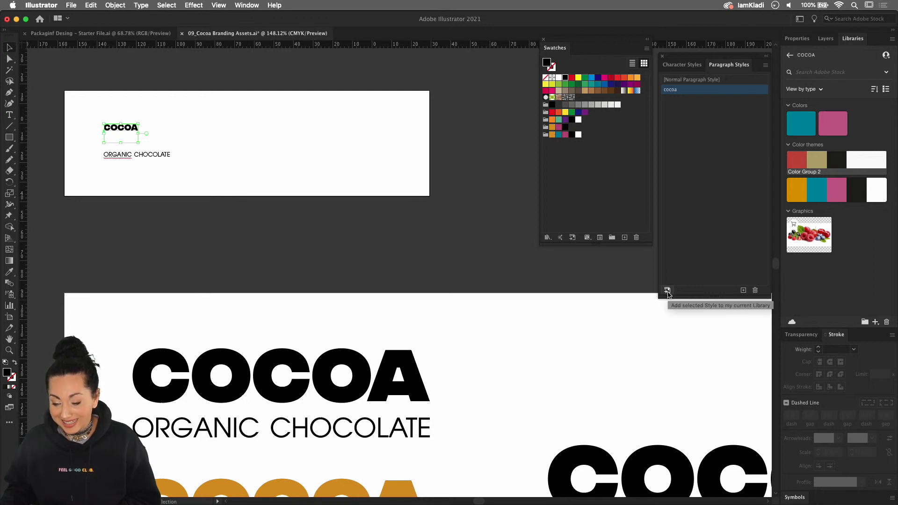
left_click(667, 291)
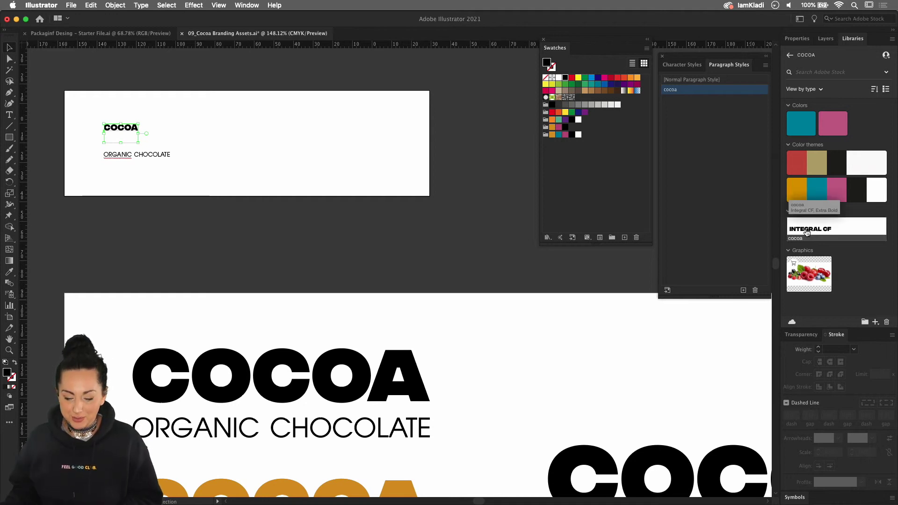
Copy the cactus and leopard logos, plants and cacti from the branding assets and paste them beside the artboards in the packaging starter file.
scroll(376, 310, "down", 2)
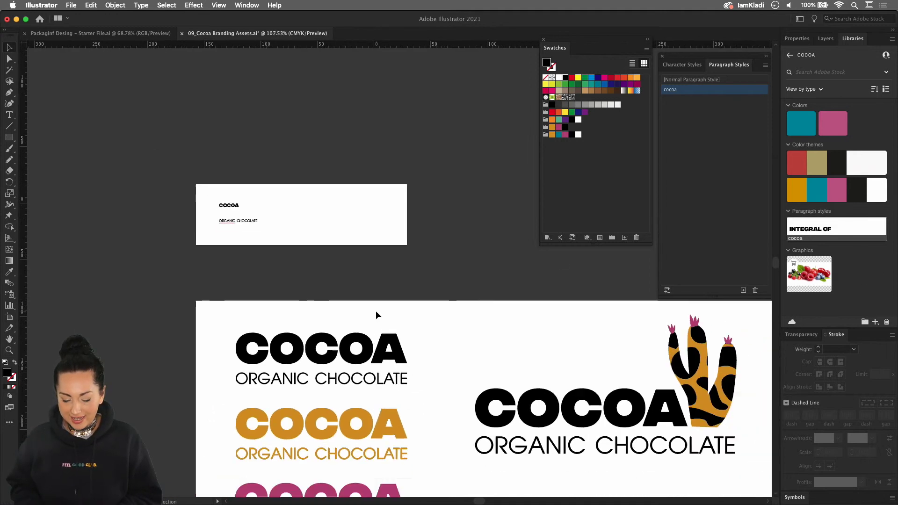
scroll(375, 311, "down", 4)
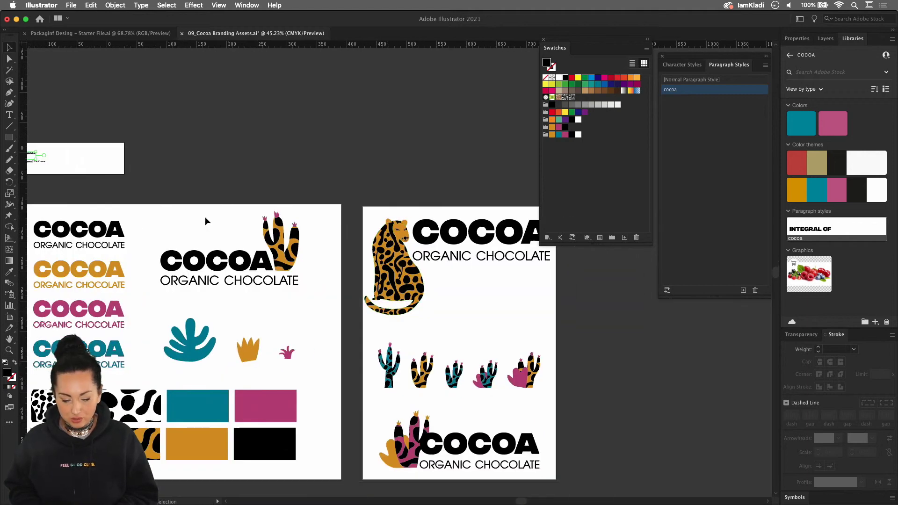
left_click_drag(170, 204, 584, 386)
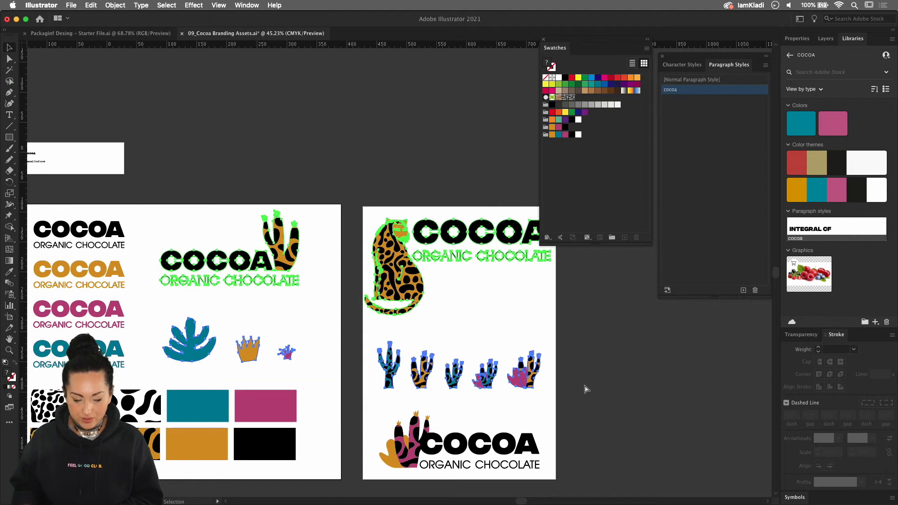
left_click(156, 33)
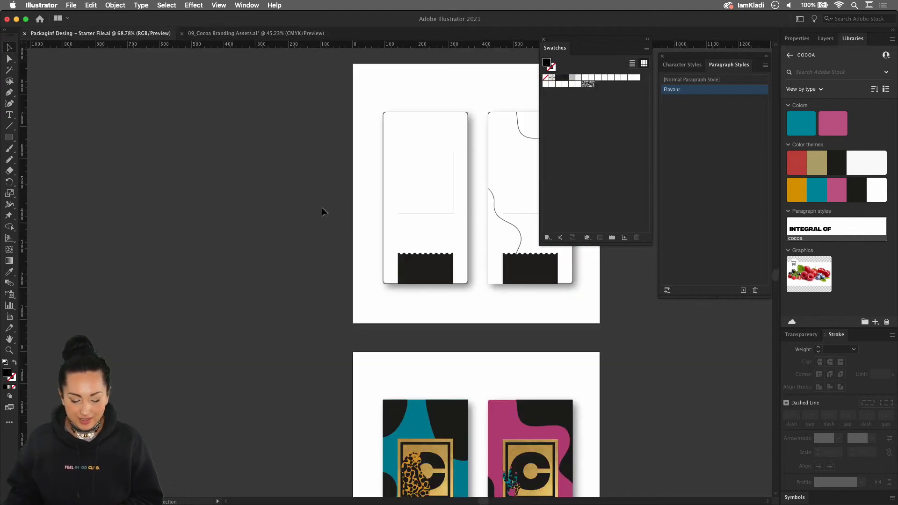
scroll(333, 310, "left", 6)
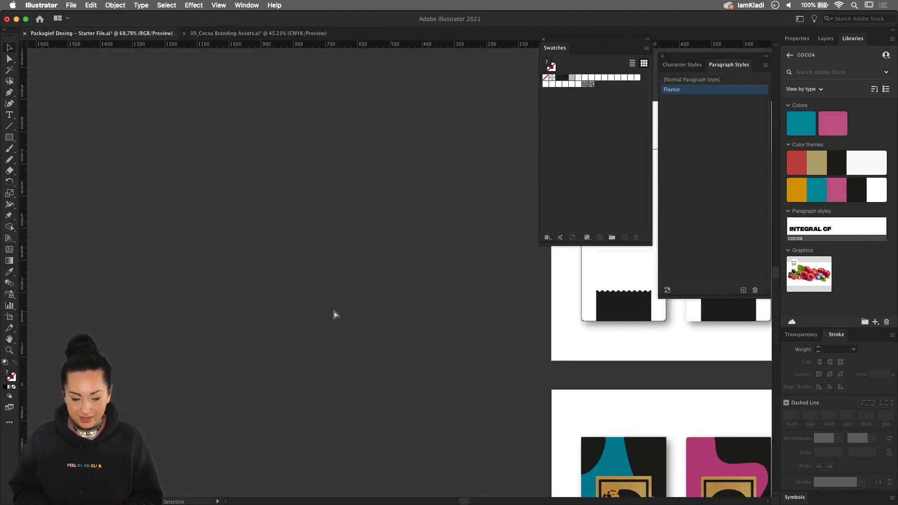
key("super+v")
left_click_drag(379, 265, 175, 240)
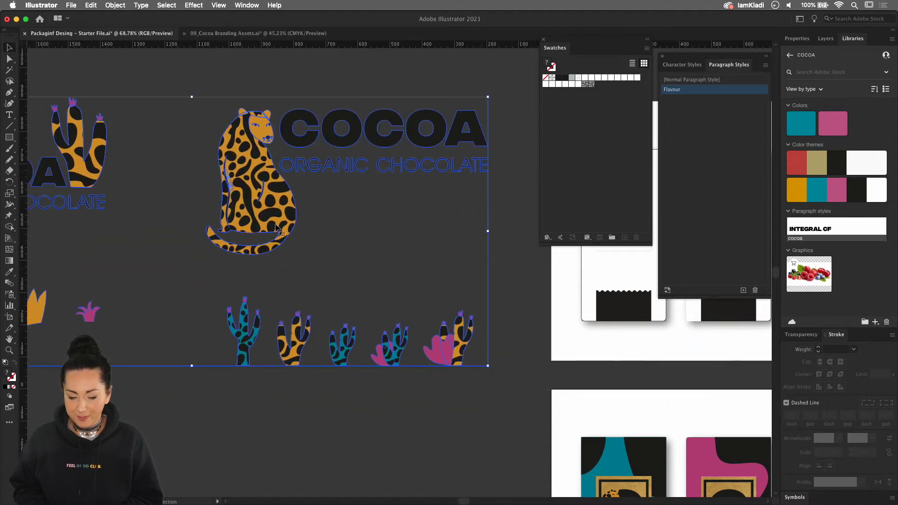
Return to the branding assets file and add the leopard COCOA logo to the Cocoa library as a graphic.
left_click(234, 33)
scroll(346, 154, "right", 5)
scroll(346, 155, "down", 2)
left_click(355, 164)
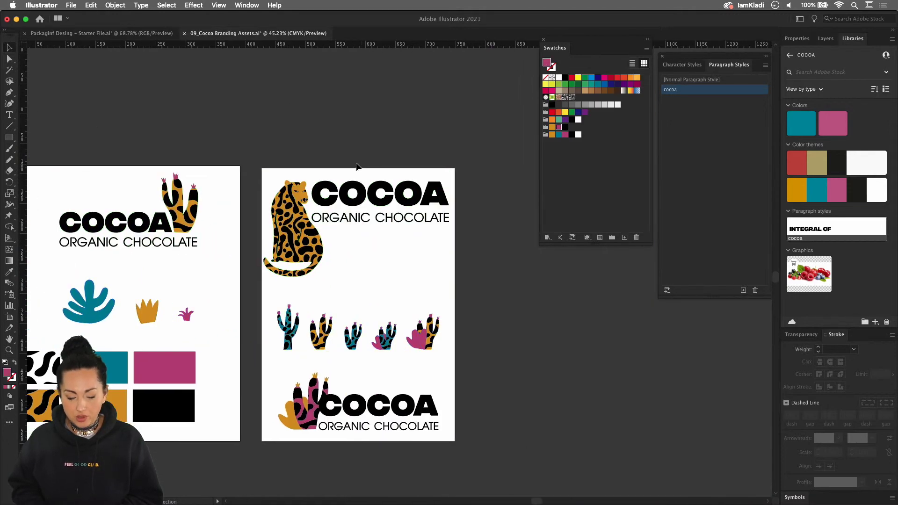
left_click(402, 202)
left_click_drag(890, 206, 889, 206)
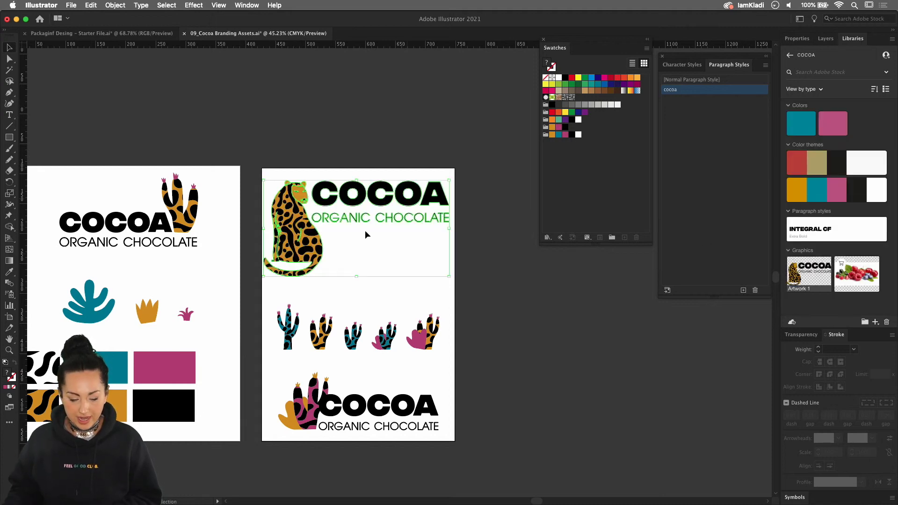
Add the COCOA logo with the pink and orange cacti below the cactus row to the Cocoa library.
left_click(156, 238)
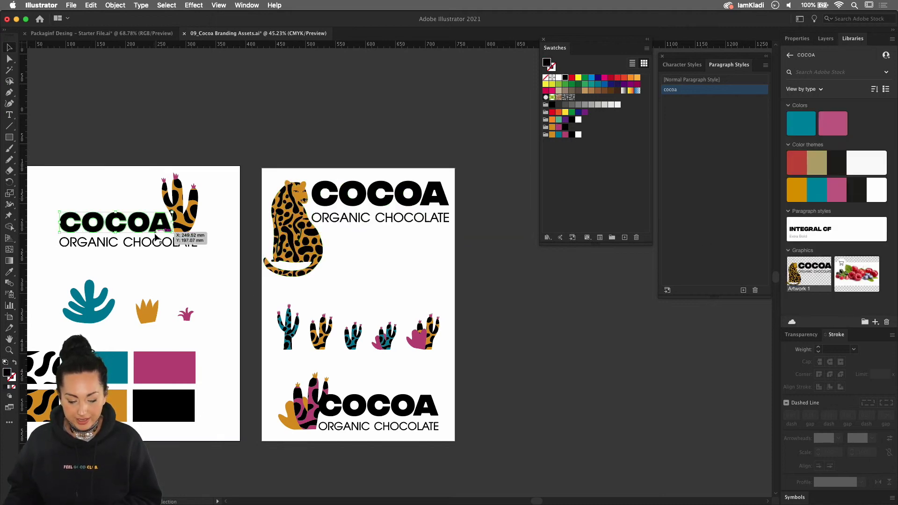
right_click(323, 405)
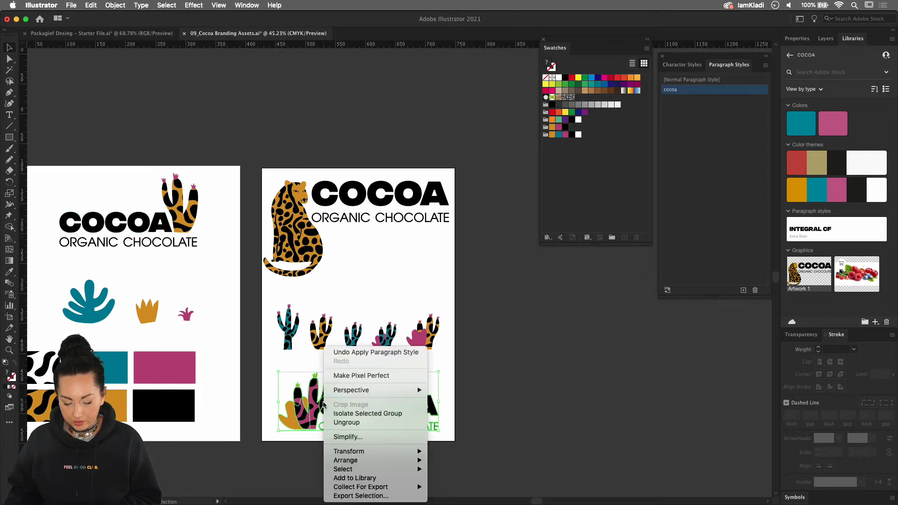
left_click(382, 479)
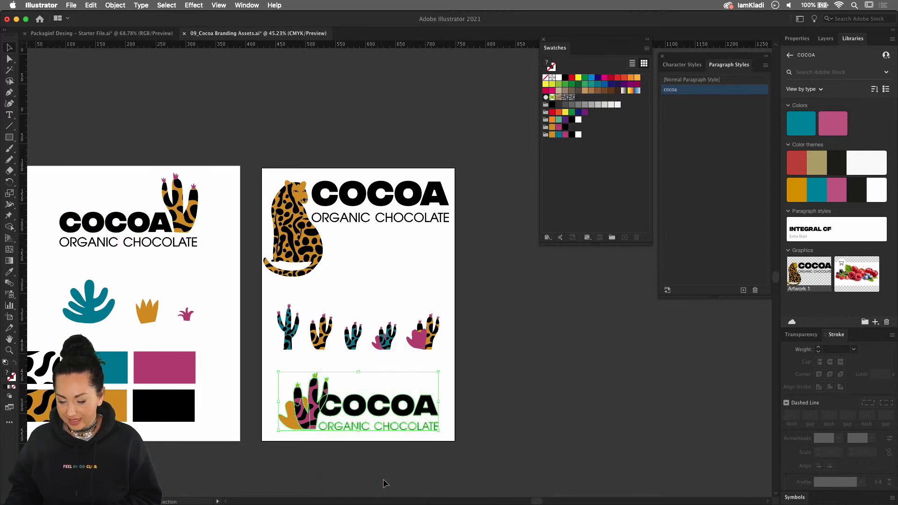
Place the leopard logo from the library in the packaging starter file, below the row of pasted cacti.
left_click(124, 35)
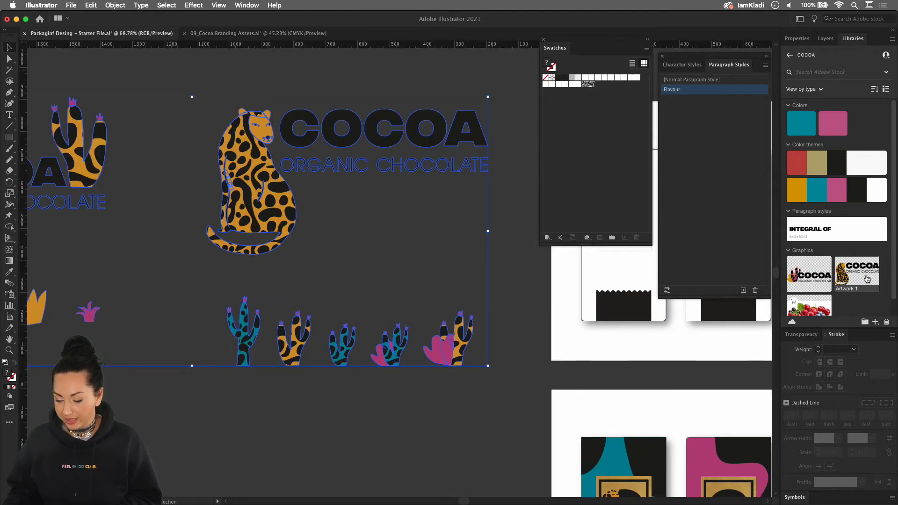
left_click_drag(553, 373, 415, 414)
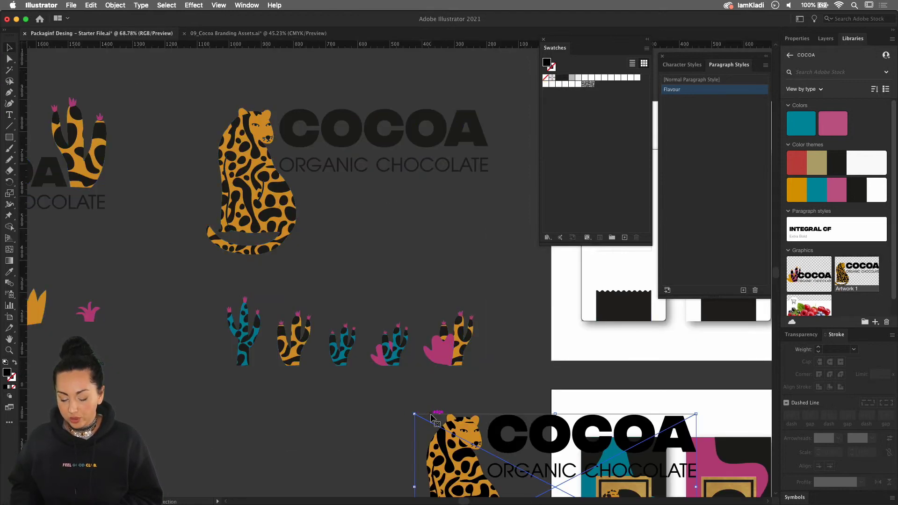
scroll(431, 418, "down", 2)
scroll(431, 418, "down", 3)
left_click_drag(425, 424, 286, 433)
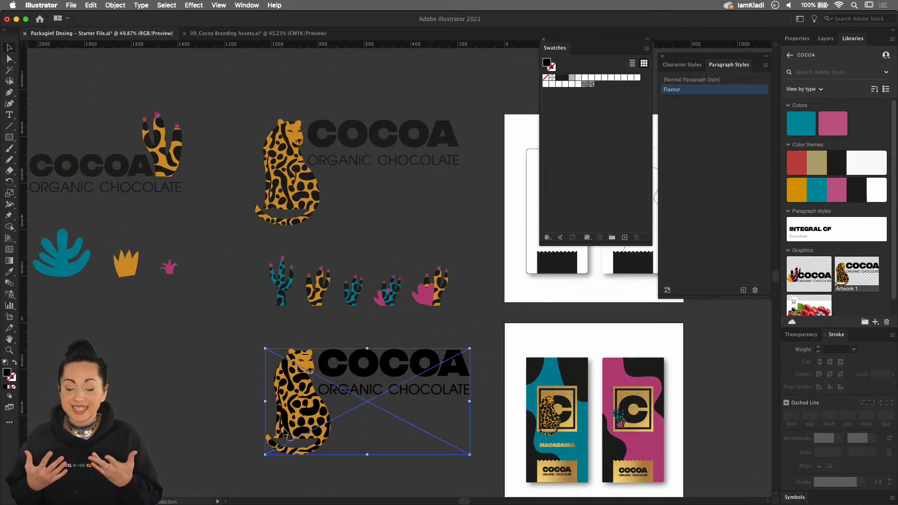
Open the library's leopard logo for editing, recolor its COCOA ORGANIC CHOCOLATE lettering dark blue and save it.
double_click(284, 431)
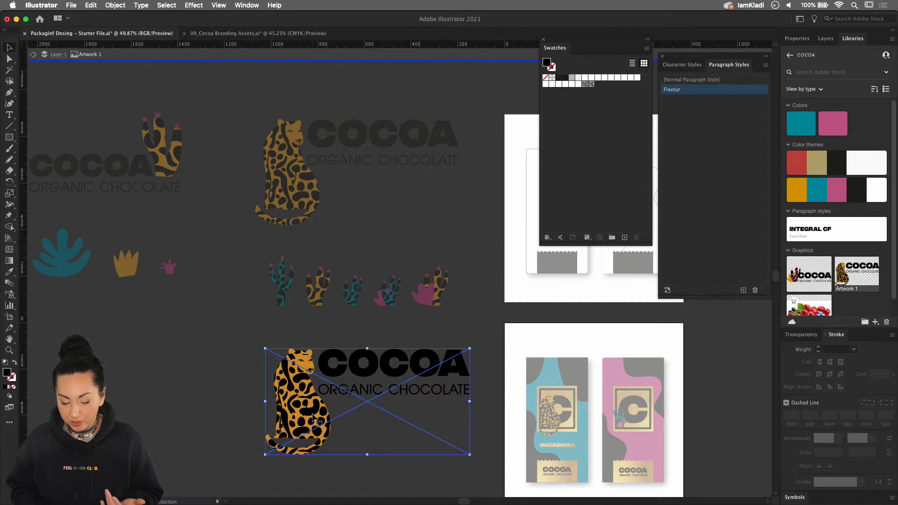
double_click(861, 269)
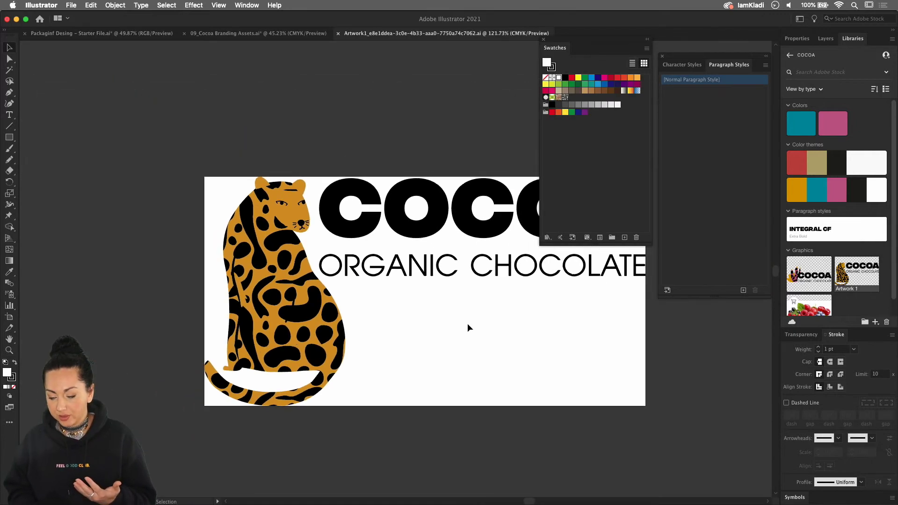
scroll(532, 367, "right", 3)
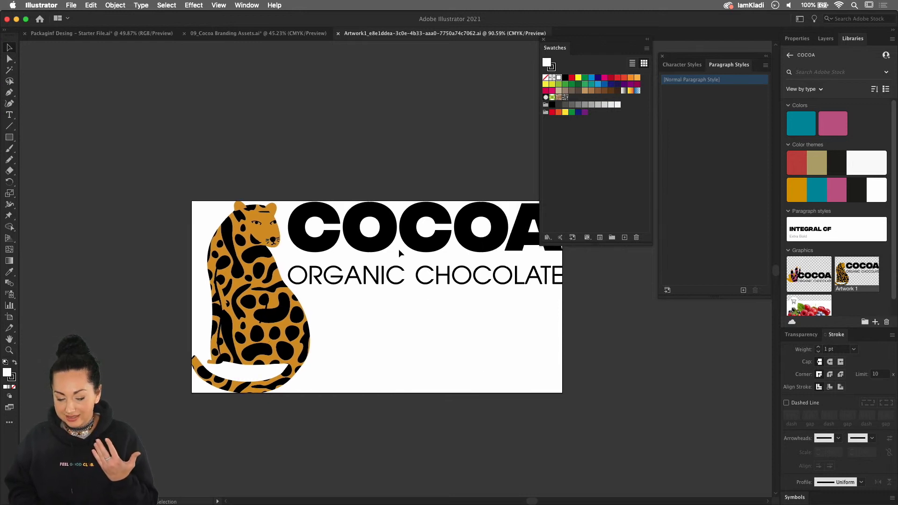
left_click(388, 243)
left_click(578, 112)
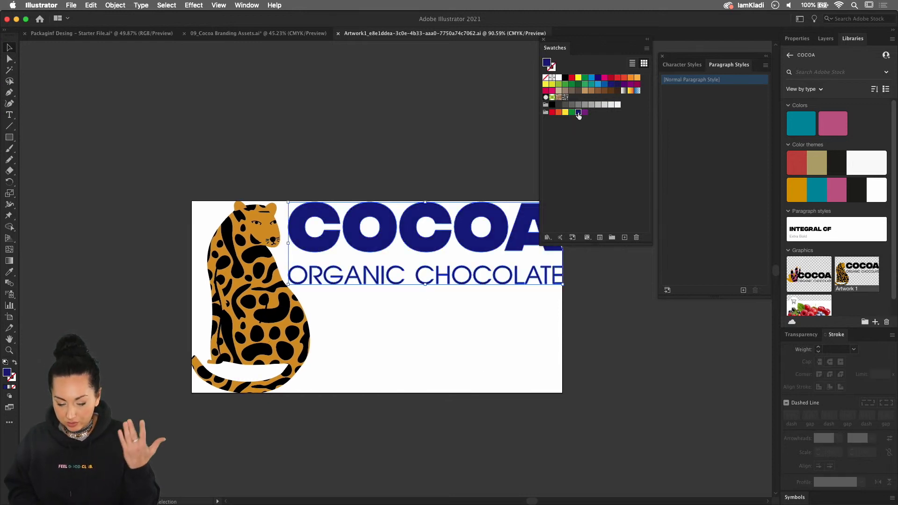
left_click(423, 136)
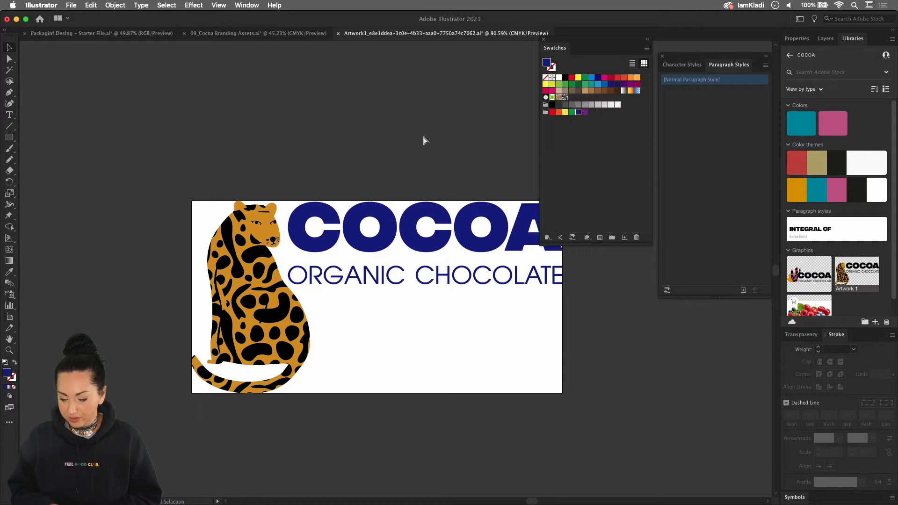
key("super+s")
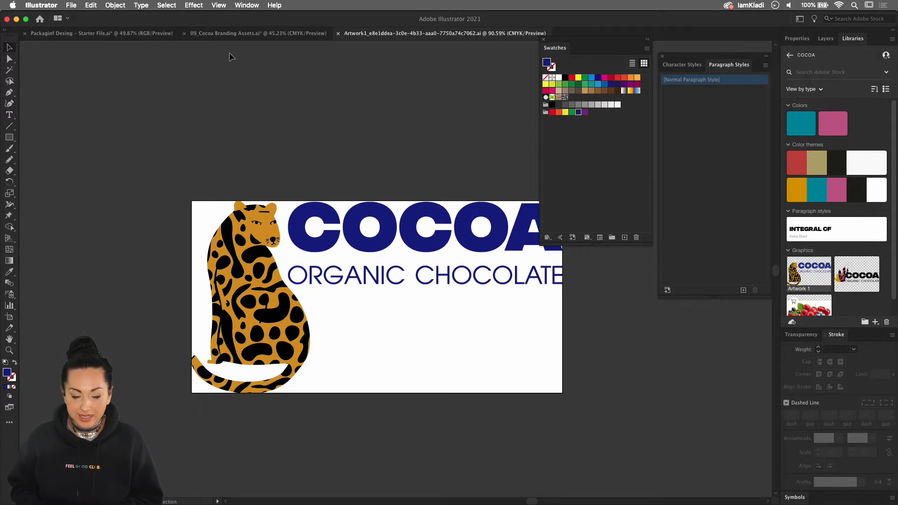
Return to the packaging starter file and delete the linked leopard logo below the pasted cacti.
left_click(142, 36)
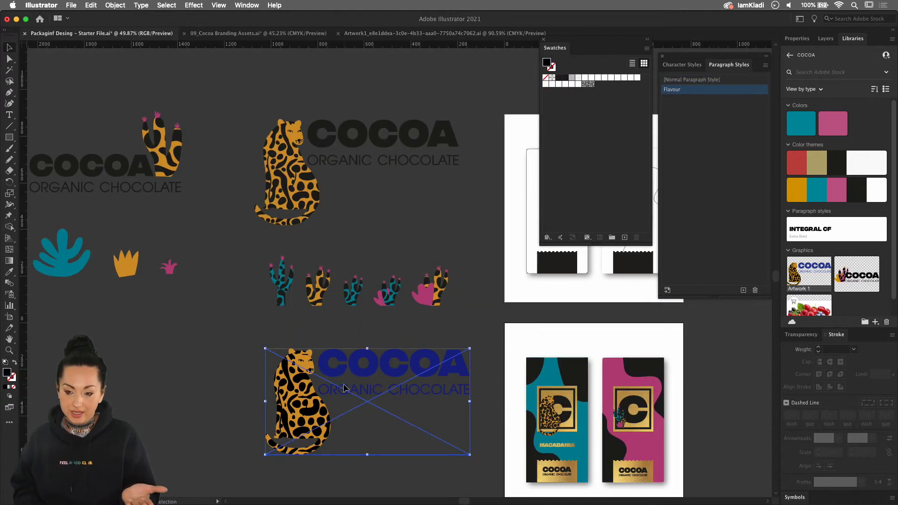
key("Delete")
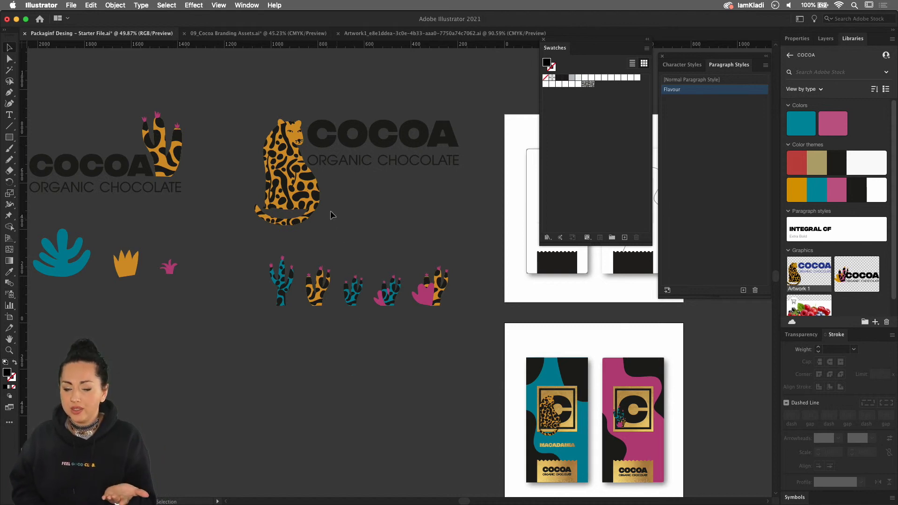
Isolate the background clip group of the second blank wrapper and fill its main shape with the cocoa theme's pink.
scroll(395, 177, "down", 2)
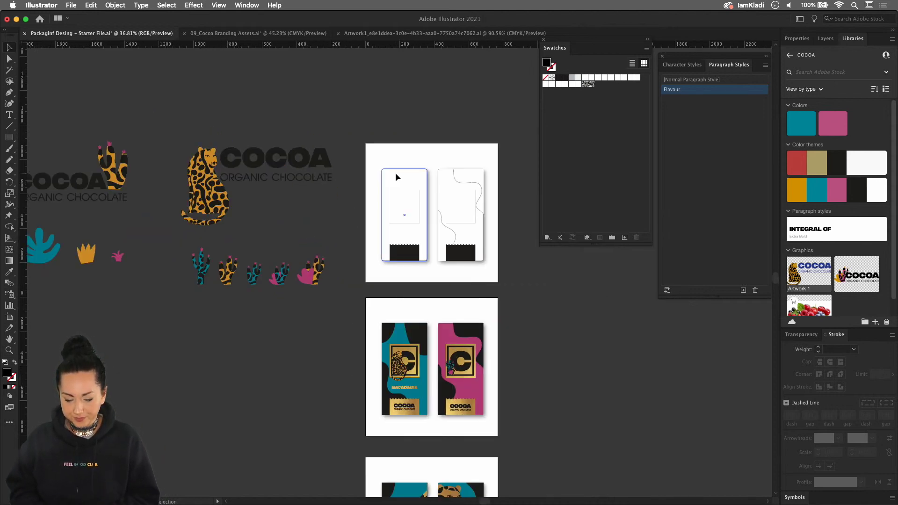
scroll(395, 176, "right", 2)
scroll(395, 176, "up", 4)
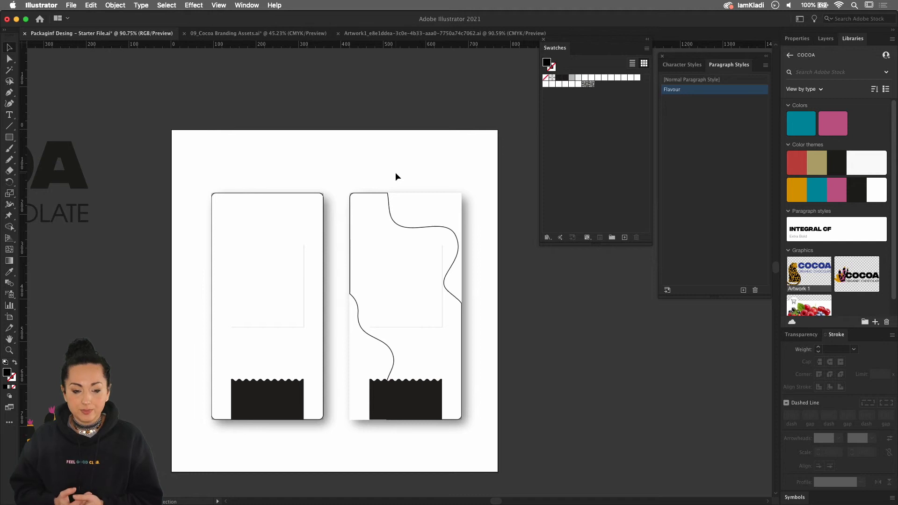
left_click(377, 191)
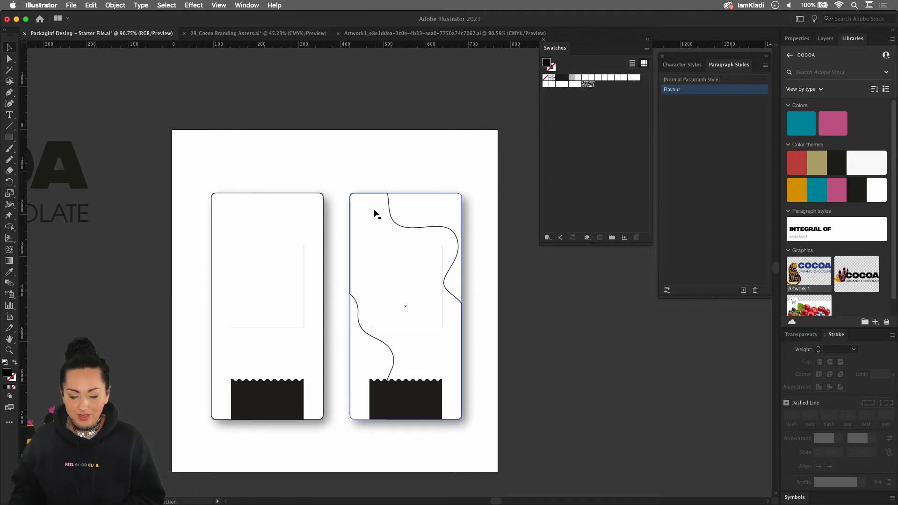
left_click_drag(388, 213, 377, 195)
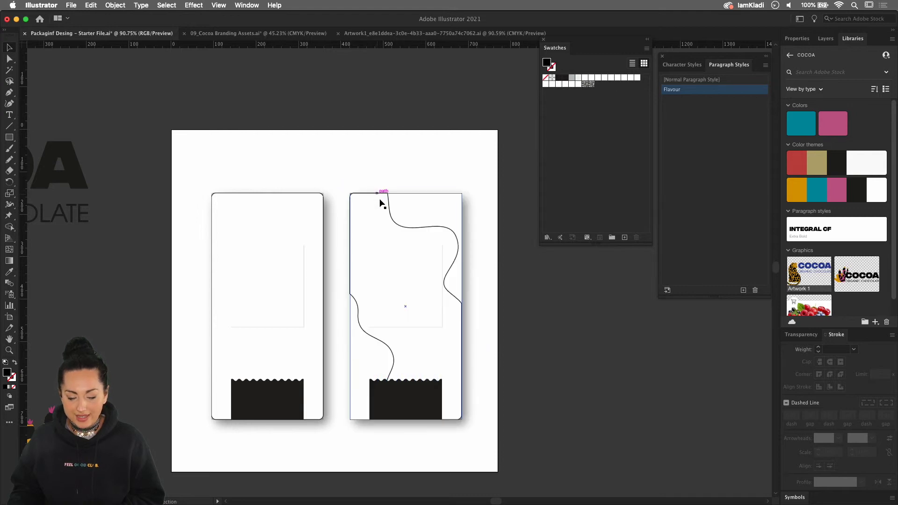
double_click(380, 202)
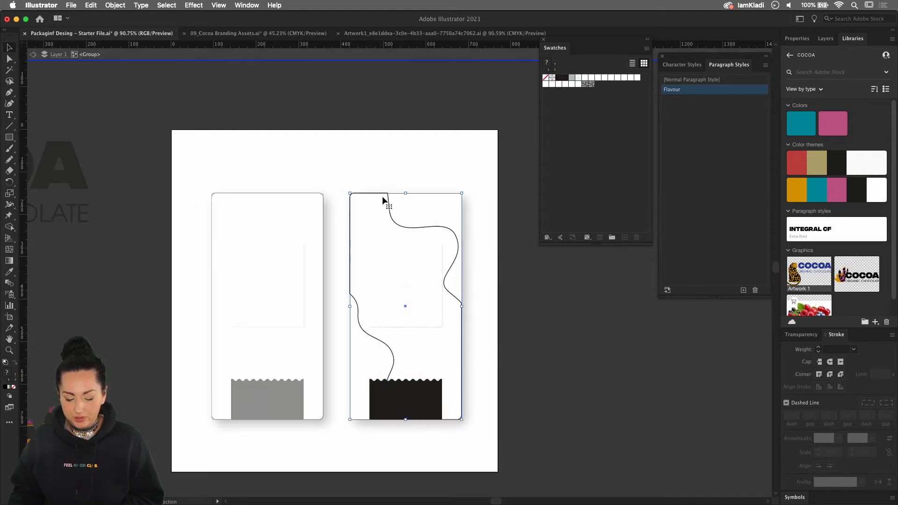
left_click(383, 201)
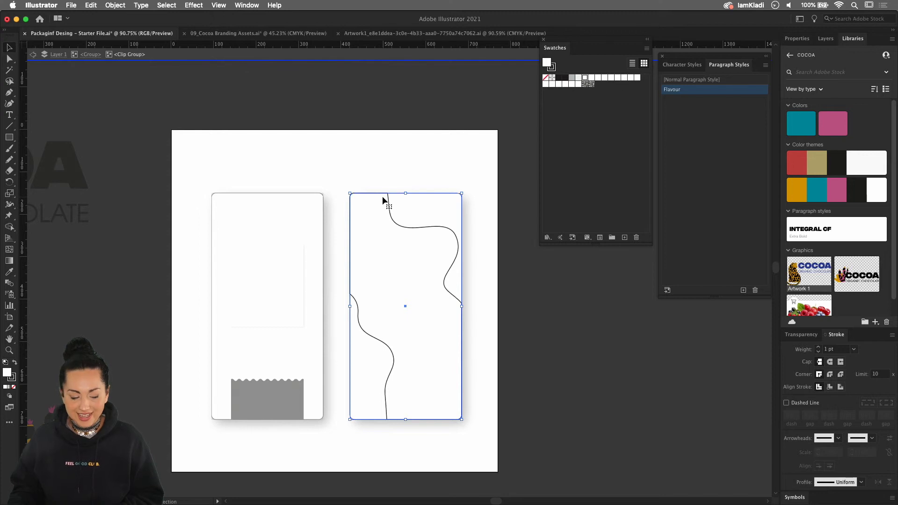
left_click(801, 193)
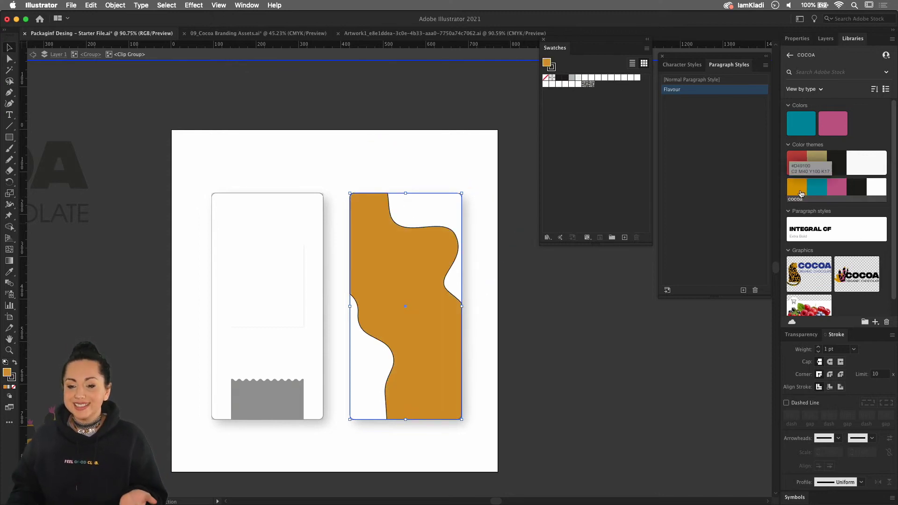
left_click(835, 187)
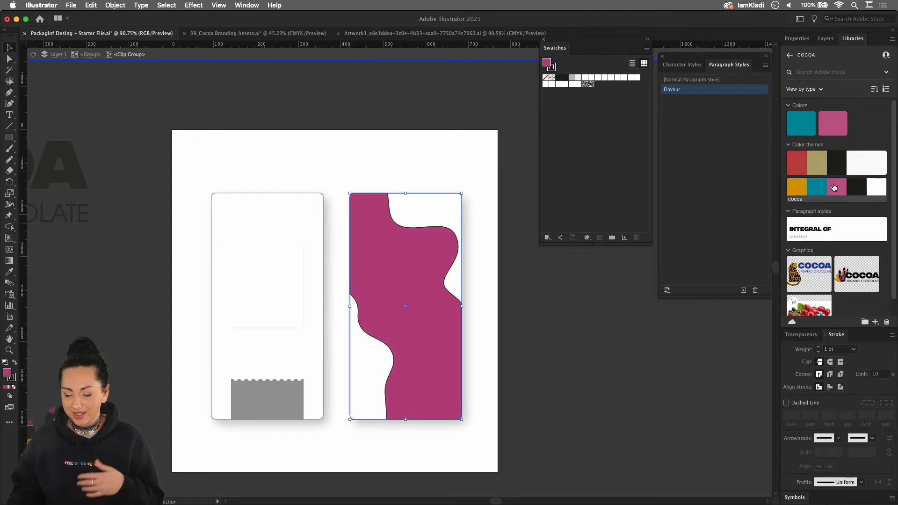
Fill both wavy corner shapes of the pink wrapper with the cocoa theme's black and leave isolation mode.
left_click(431, 206)
left_click(863, 190)
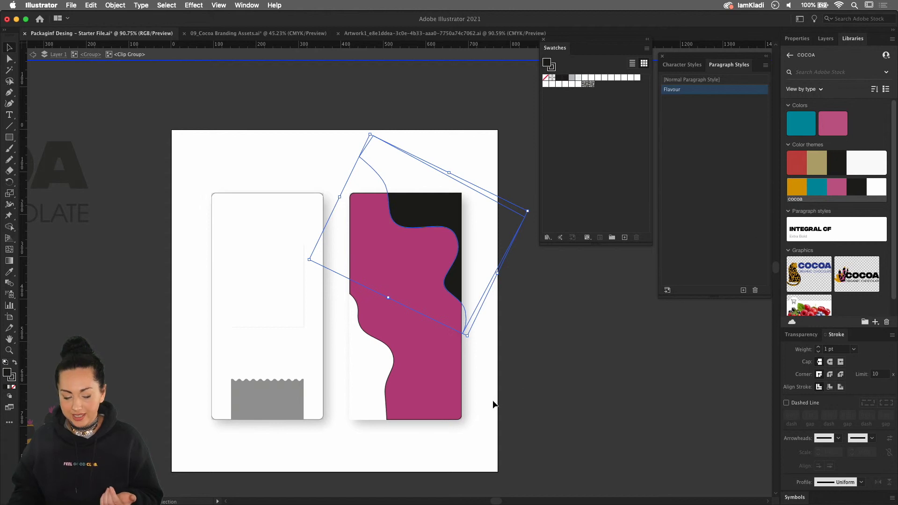
left_click(360, 366)
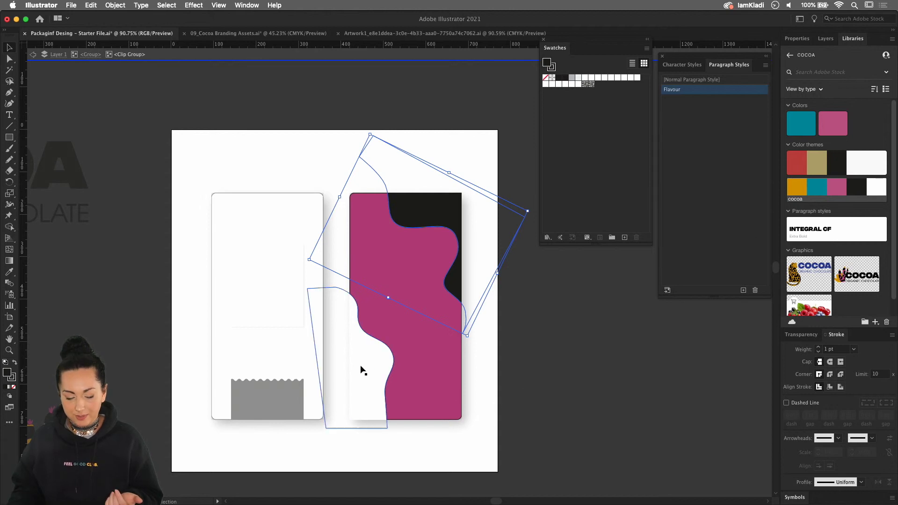
left_click(856, 187)
left_click(652, 356)
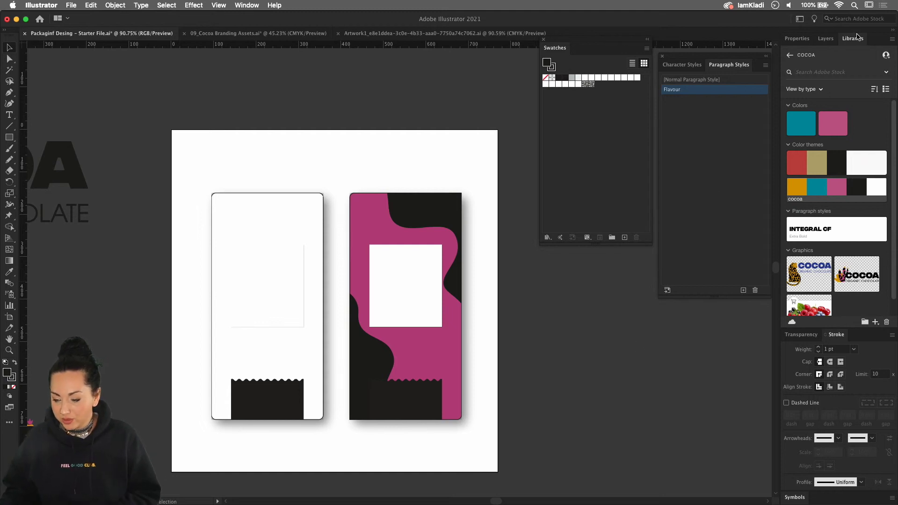
left_click(887, 74)
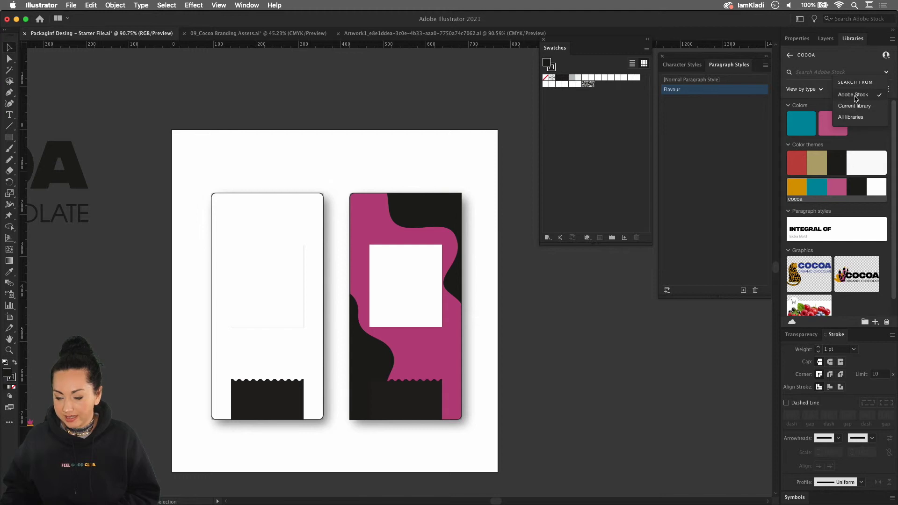
left_click(813, 73)
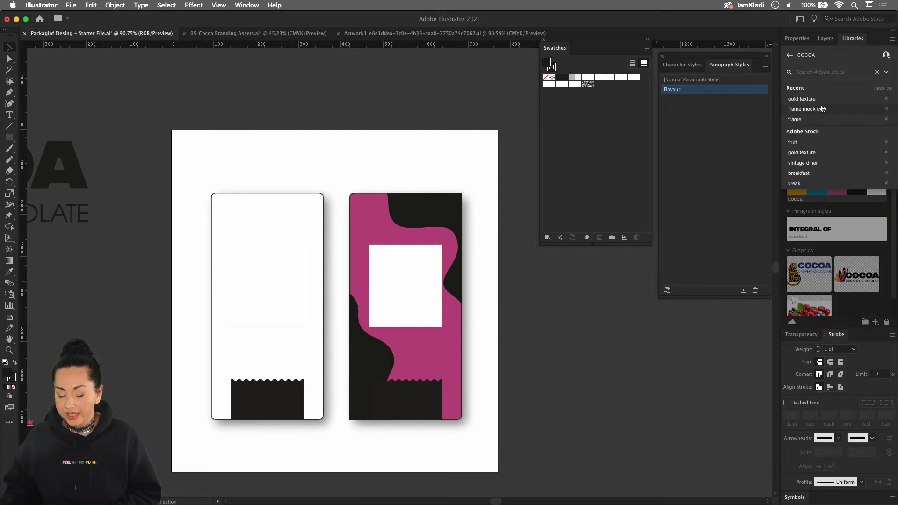
left_click(803, 99)
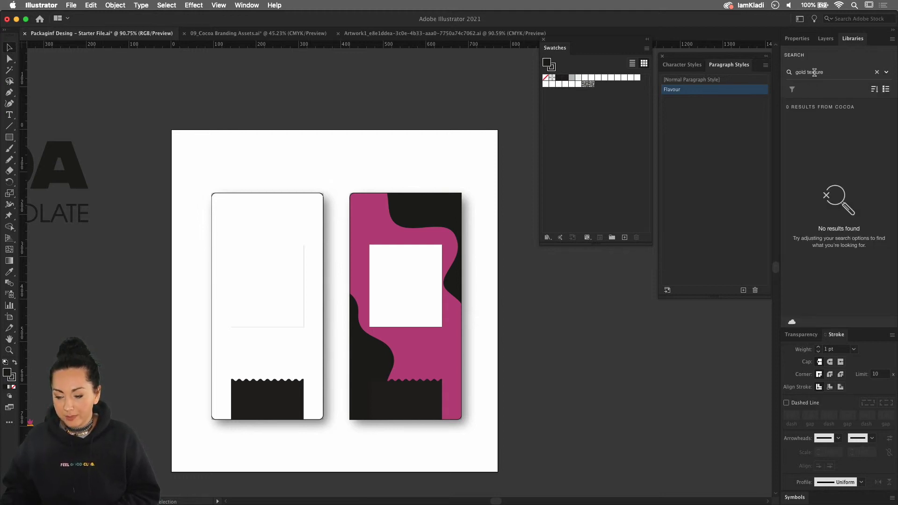
left_click(876, 72)
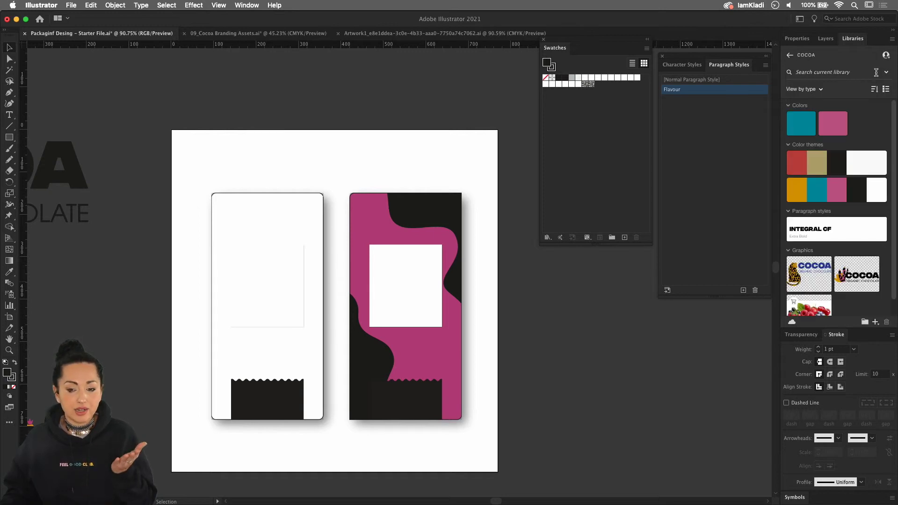
Search Adobe Stock for gold texture and examine the available filters and photo results.
left_click(886, 74)
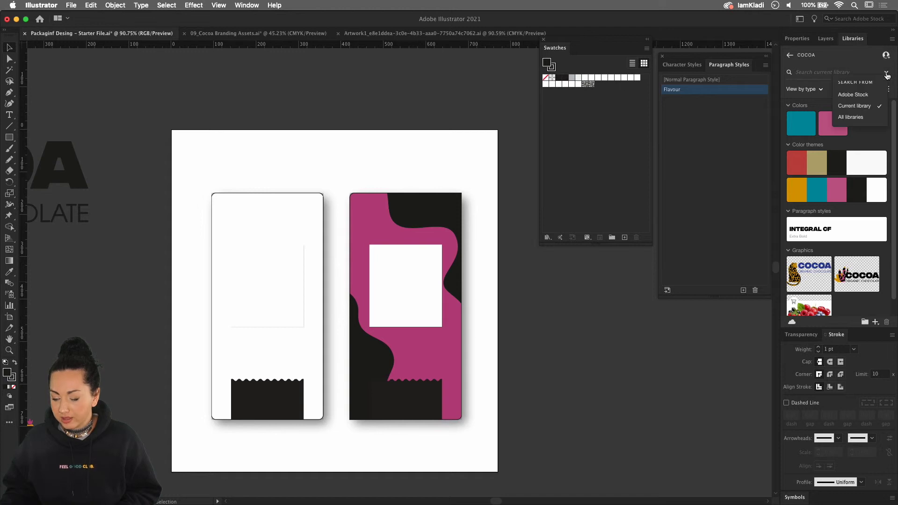
left_click(850, 95)
left_click(805, 74)
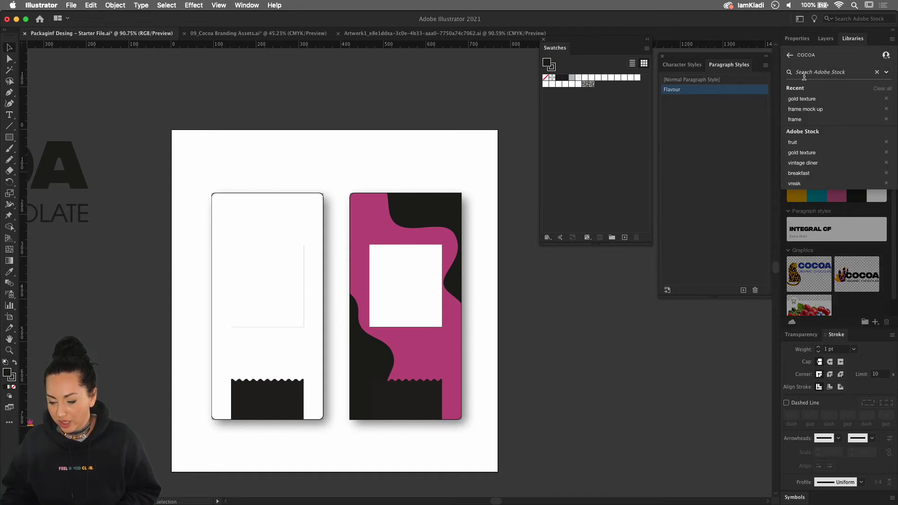
type("go")
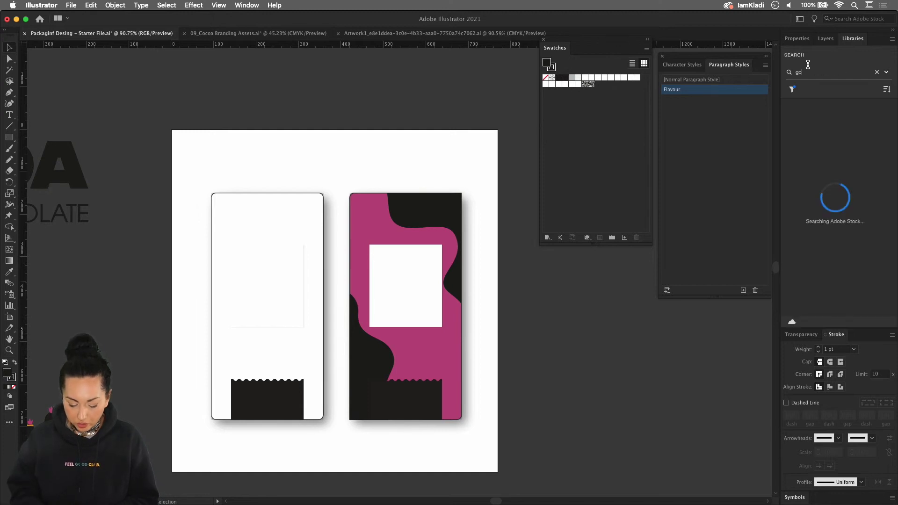
type("ld textu")
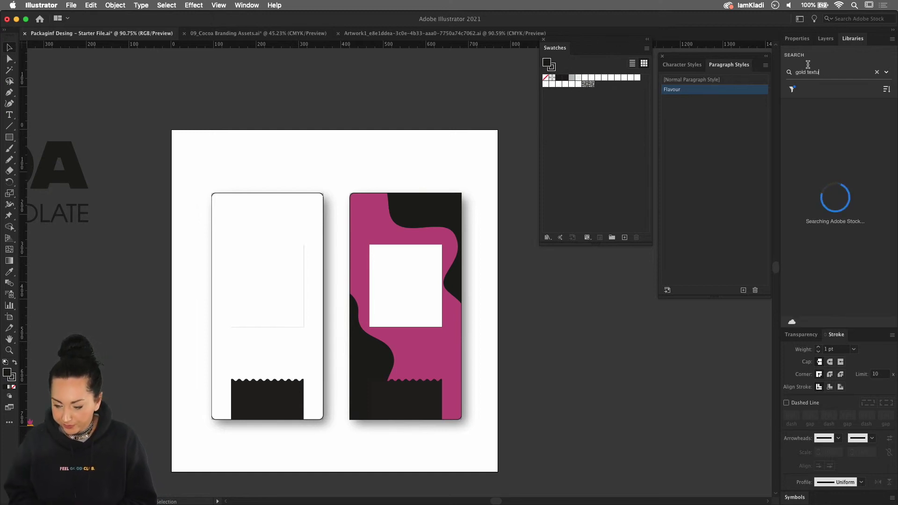
type("re")
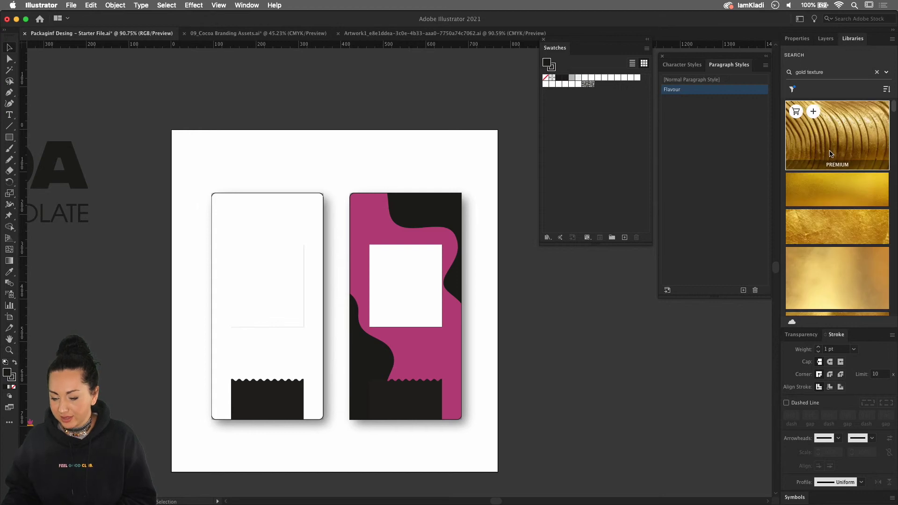
left_click(793, 89)
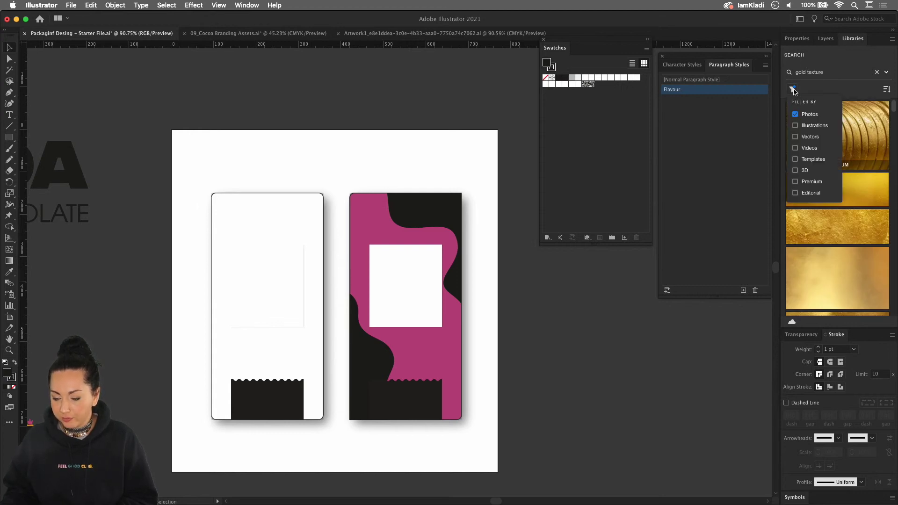
left_click(857, 87)
scroll(841, 213, "down", 3)
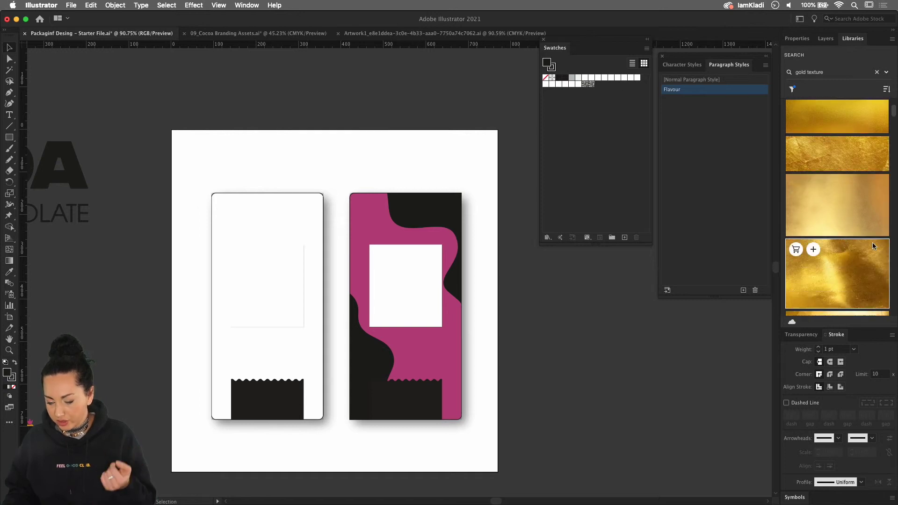
scroll(838, 251, "down", 5)
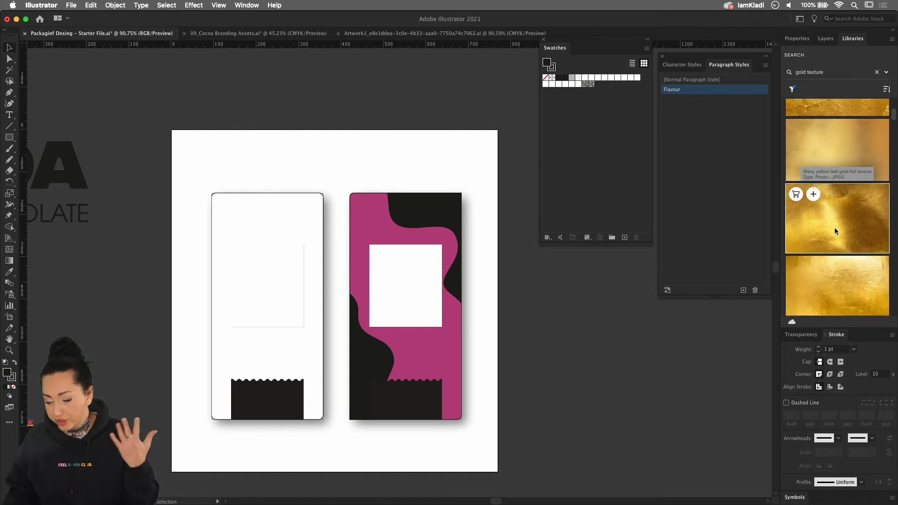
scroll(831, 229, "down", 2)
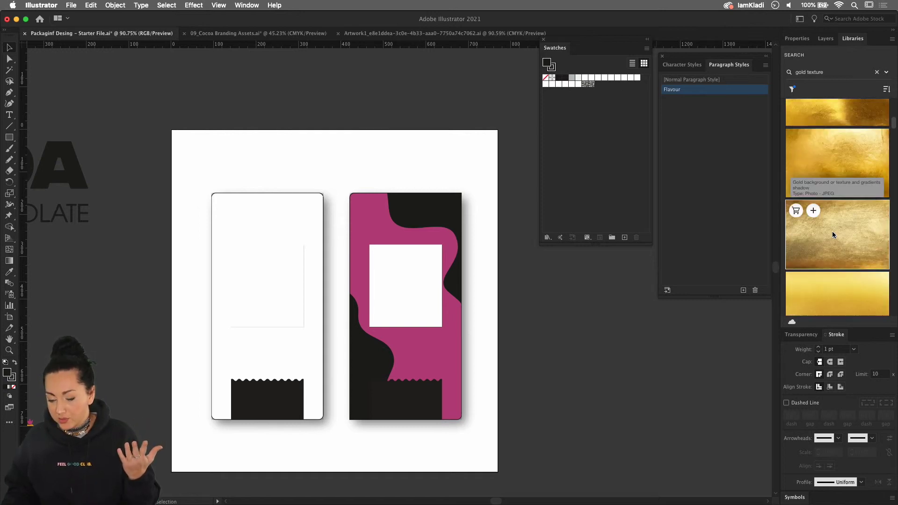
Change the Adobe Stock search to rose gold texture.
double_click(805, 73)
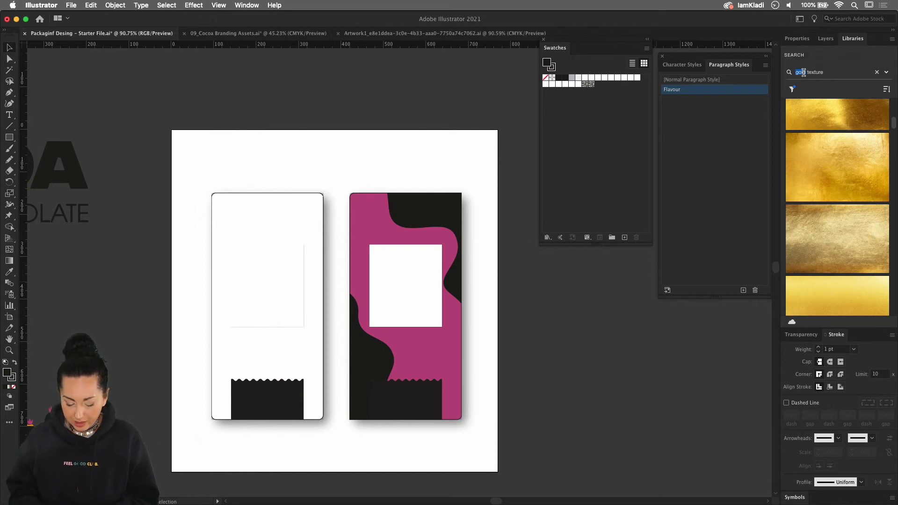
type("rose g")
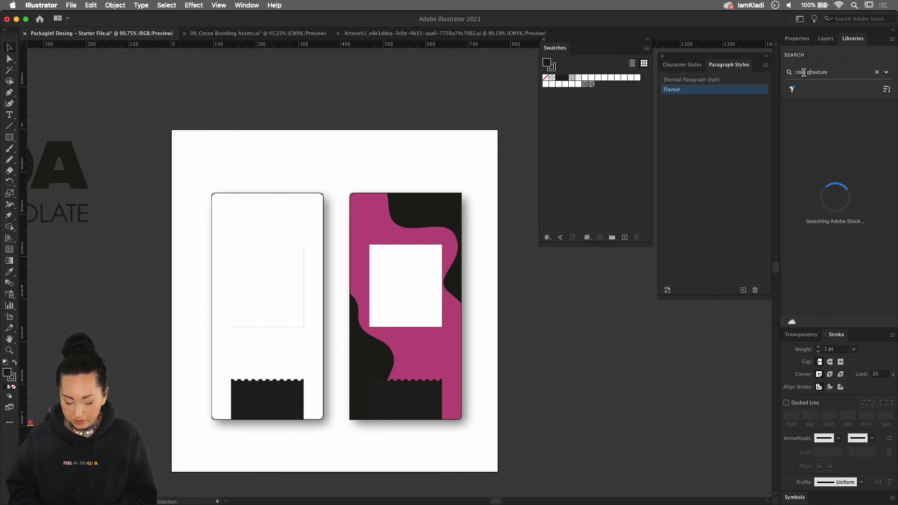
type("old")
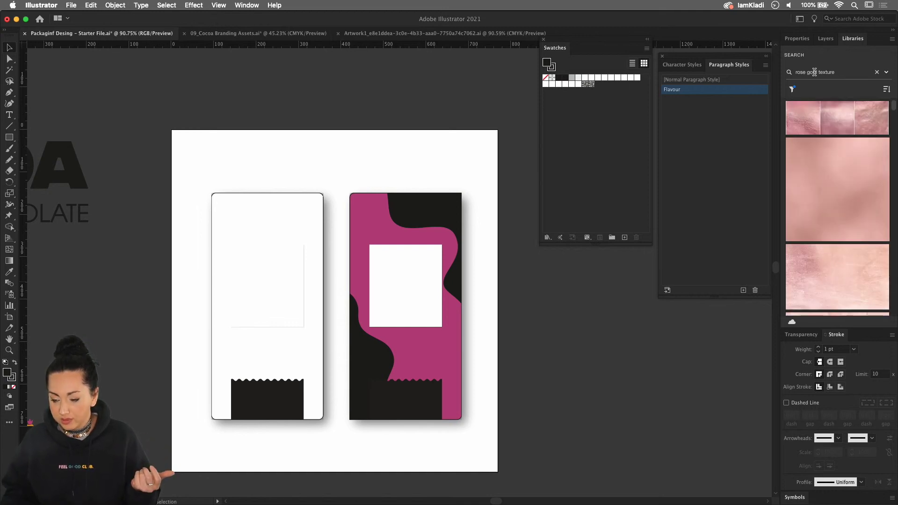
Search Adobe Stock for copper texture and save the vintage bronze photo to the COCOA library.
left_click_drag(822, 72, 792, 72)
type("cop")
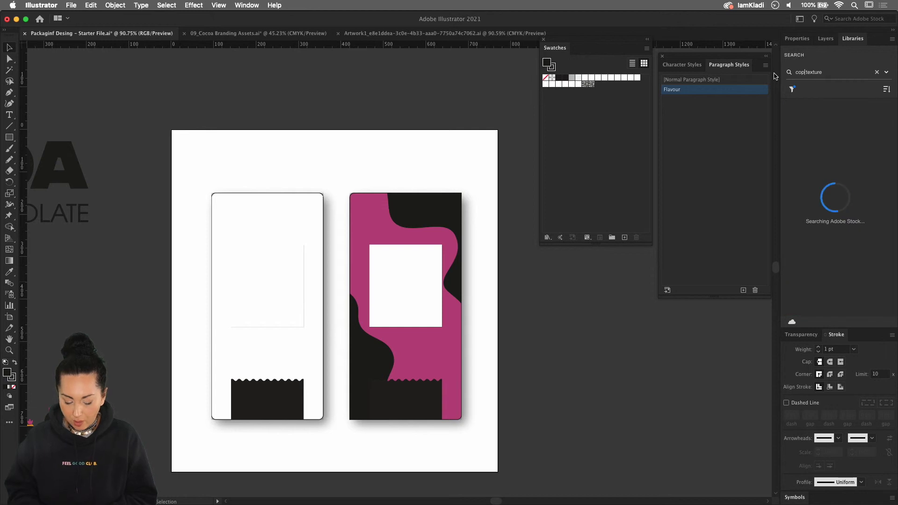
type("per")
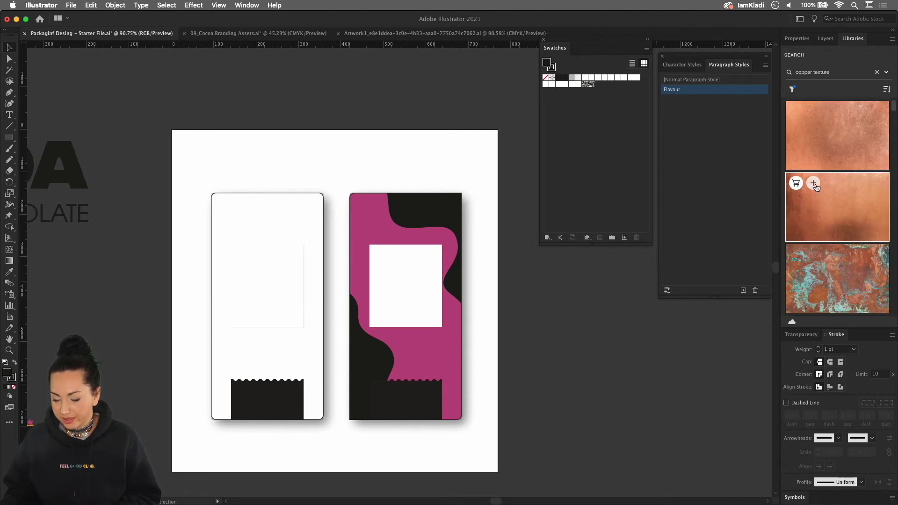
left_click(814, 185)
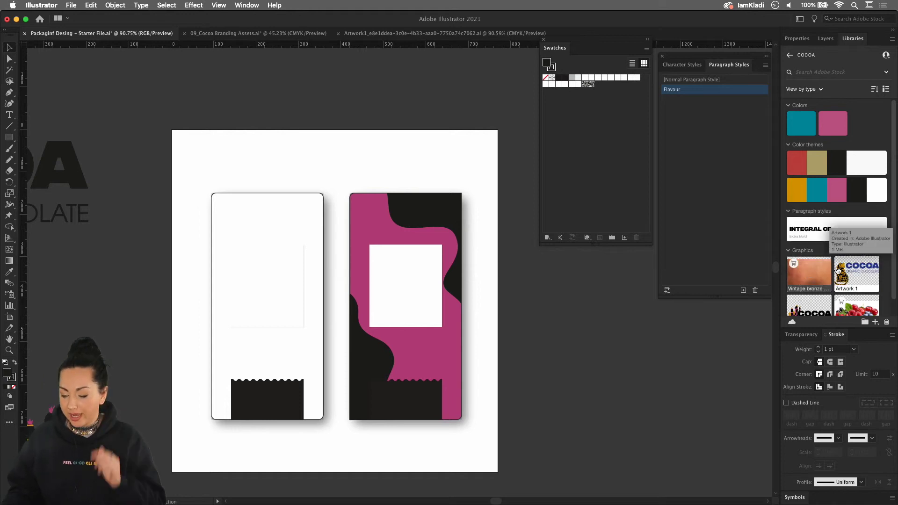
Place the vintage bronze texture from the library, scale it to about half size and move it between the two packaging artboards.
left_click_drag(819, 275, 583, 354)
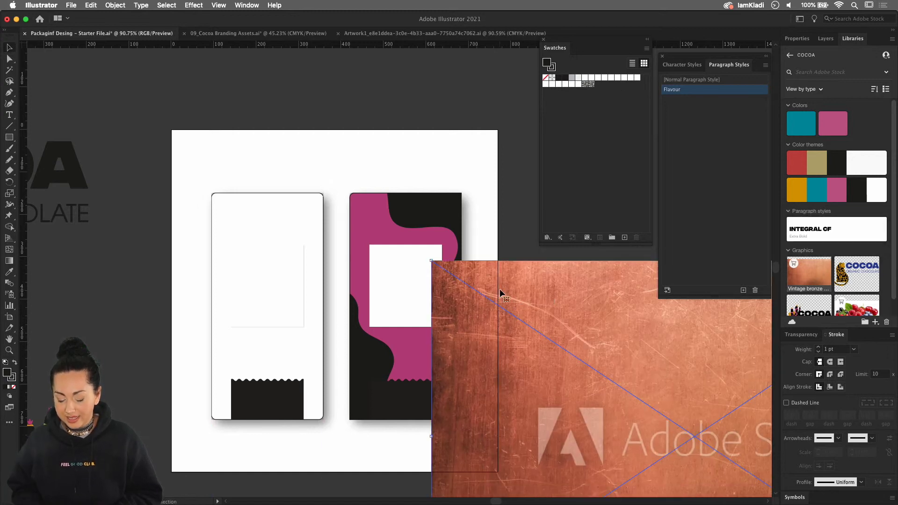
scroll(503, 292, "down", 5)
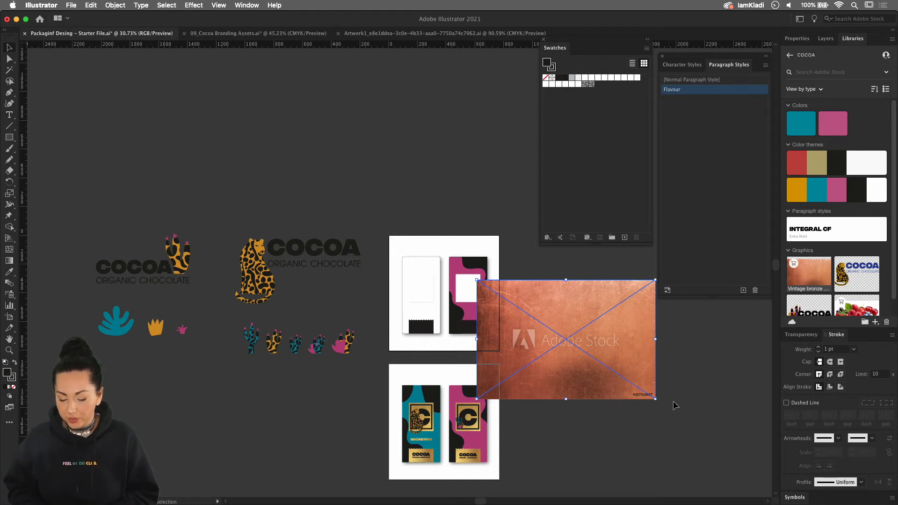
left_click_drag(656, 403, 567, 358)
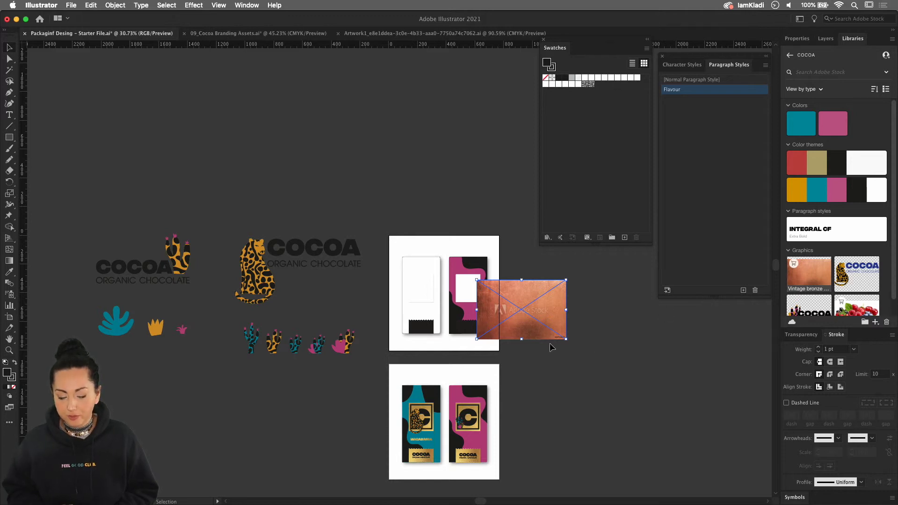
scroll(549, 343, "up", 5)
left_click_drag(508, 330, 470, 391)
left_click_drag(478, 358, 447, 380)
scroll(509, 370, "down", 4)
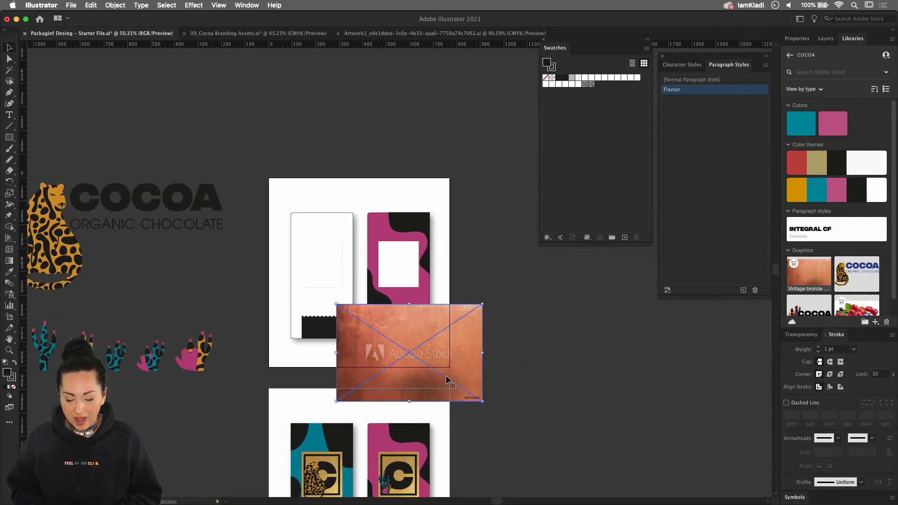
scroll(473, 462, "down", 5)
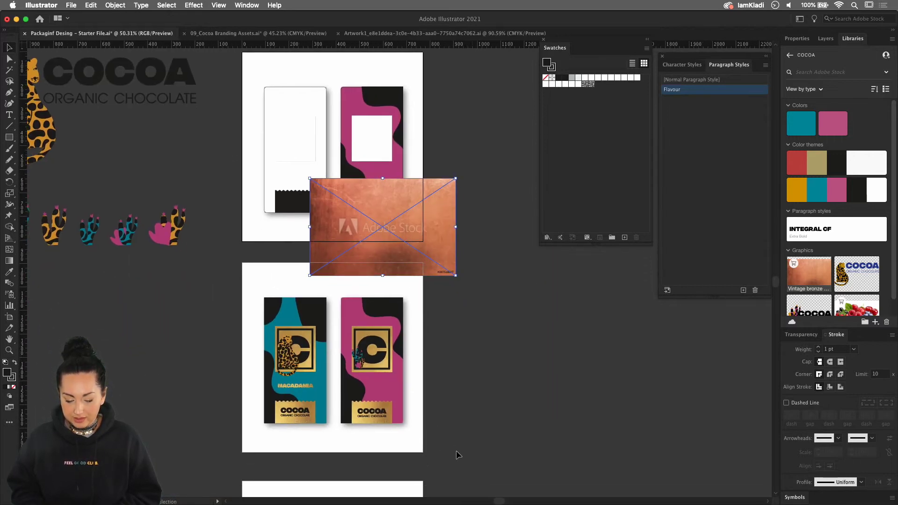
Check the finished pink wrapper's gold label, move the bronze texture below the unfinished wrapper's scalloped label, and delete the texture.
scroll(379, 405, "up", 5)
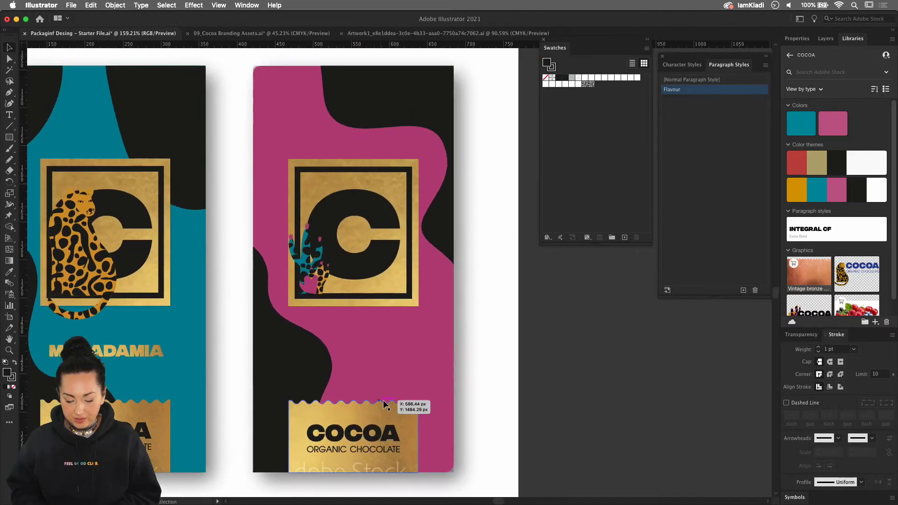
scroll(392, 313, "up", 10)
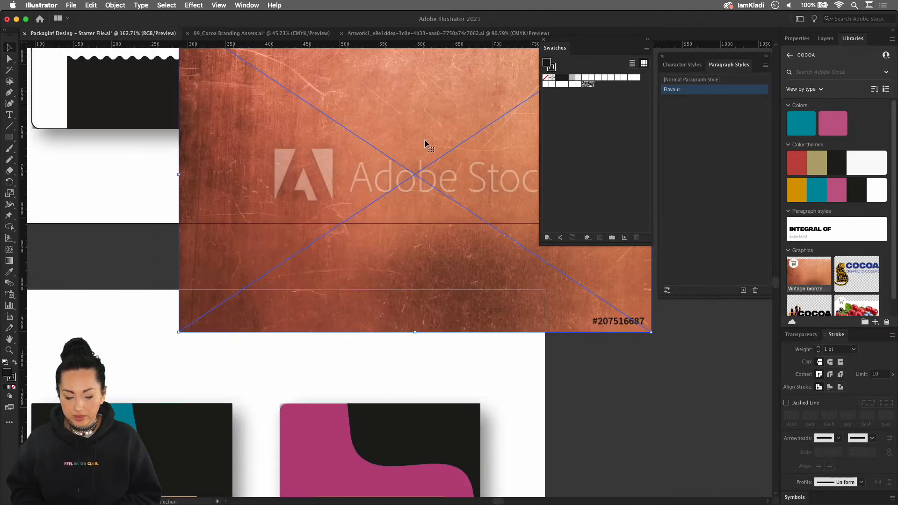
left_click_drag(424, 139, 427, 249)
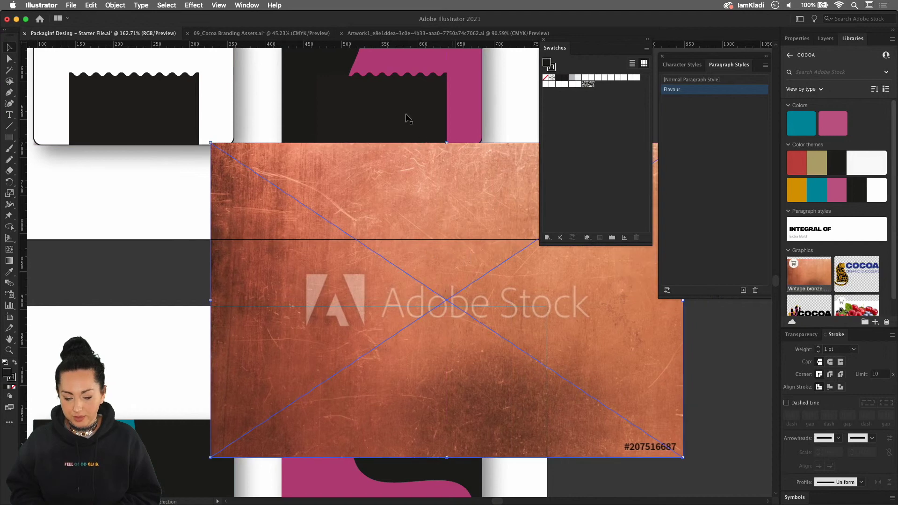
left_click(406, 117)
left_click(415, 205)
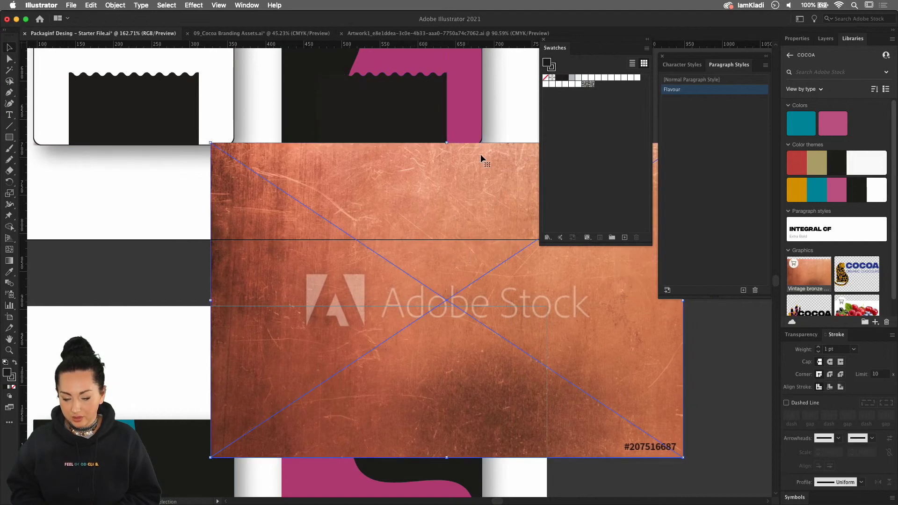
key("Delete")
Isolate the black scalloped label group on the pink wrapper and place the library's vintage bronze texture over it.
scroll(447, 174, "up", 3)
scroll(446, 174, "left", 1)
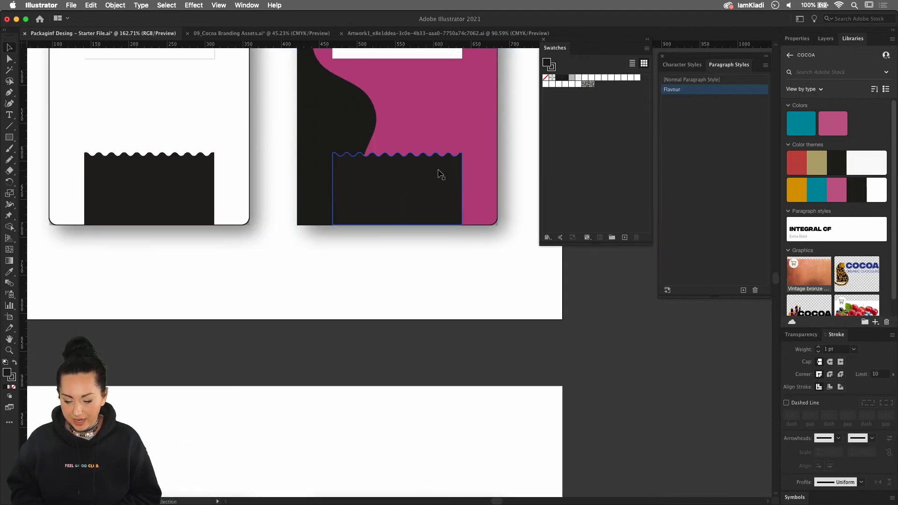
double_click(439, 171)
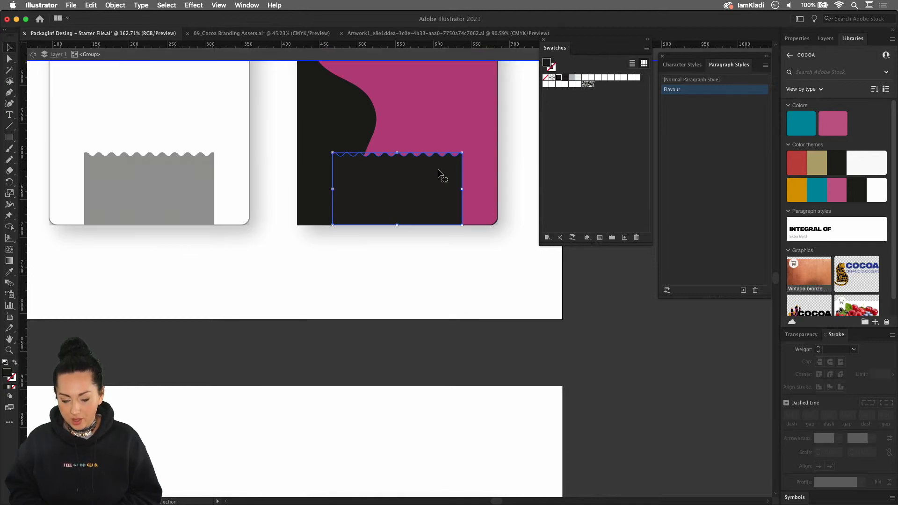
scroll(423, 193, "up", 3)
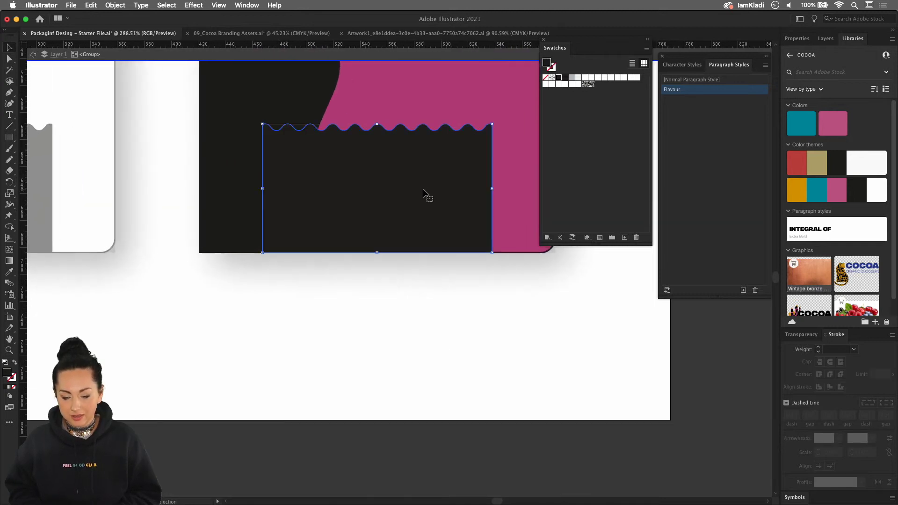
left_click_drag(504, 248, 204, 110)
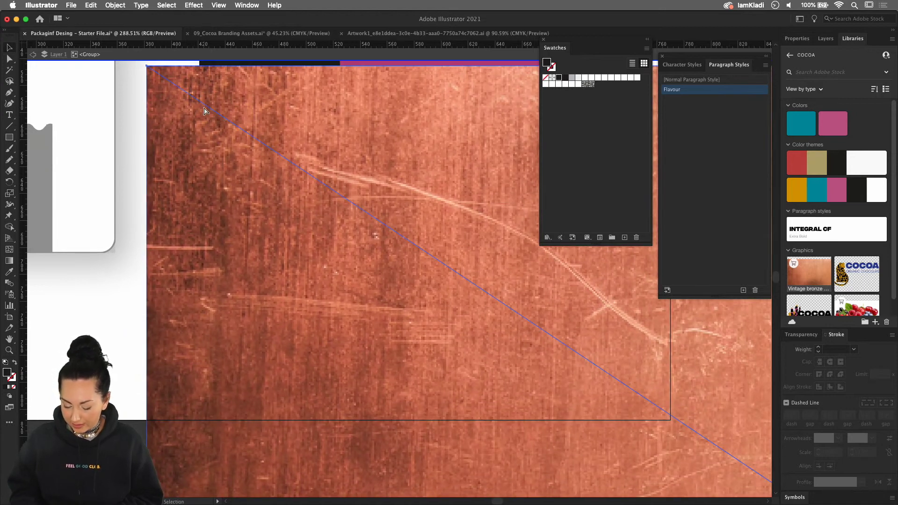
Send the bronze texture behind the scalloped label, clip it to the label's shape and leave isolation mode.
key("super+bracketleft")
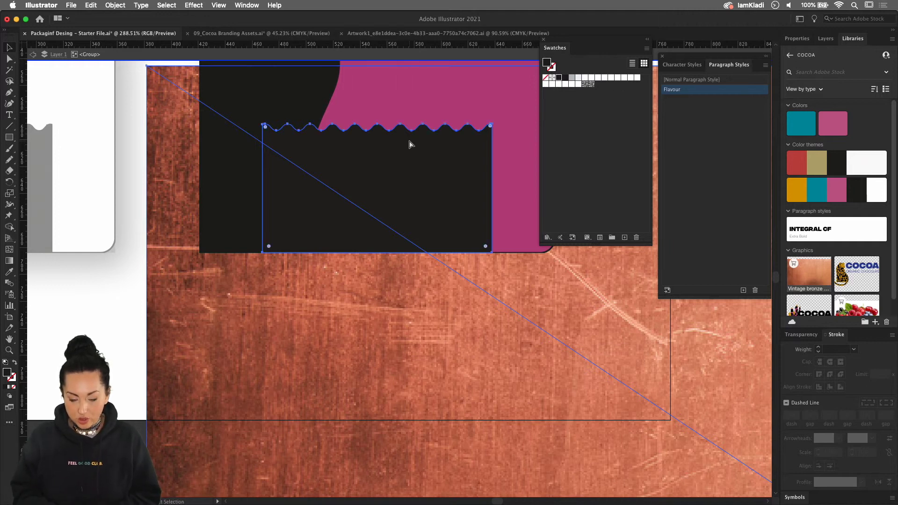
key("super+7")
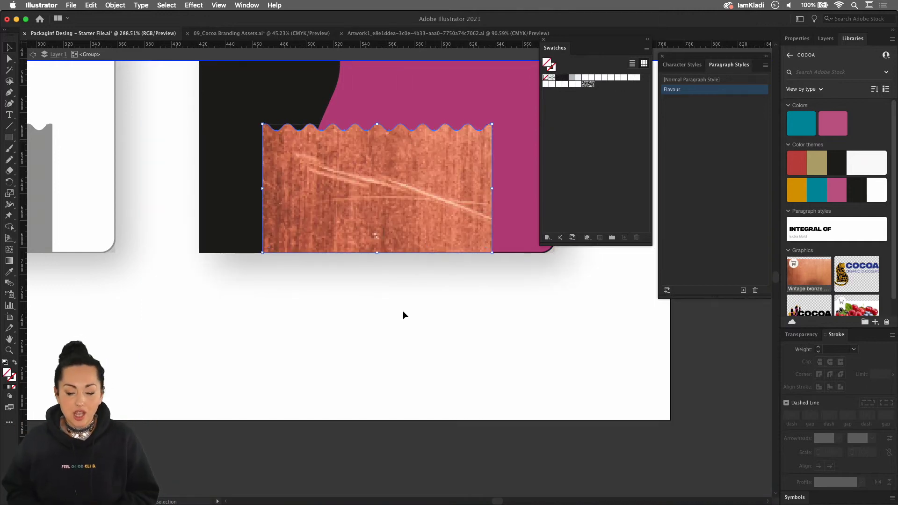
scroll(403, 311, "down", 6)
double_click(403, 311)
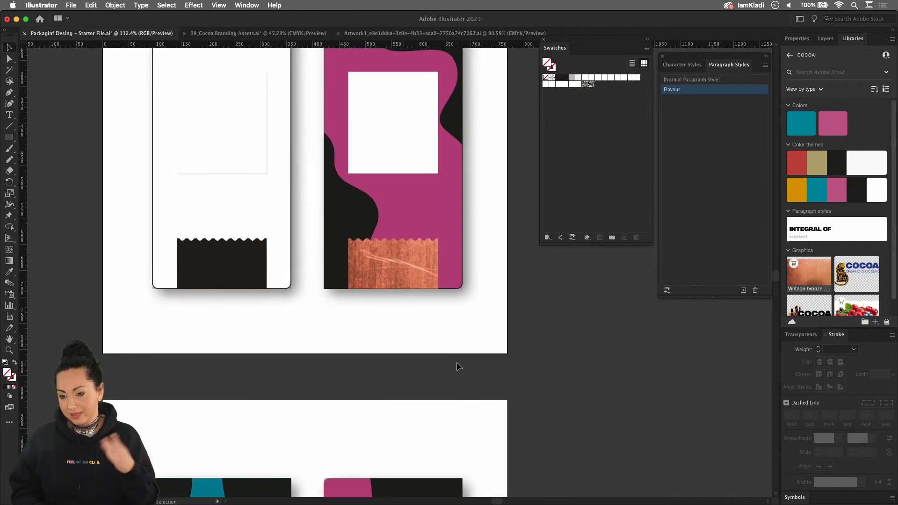
Select the leopard illustration over the letter C on the finished teal Macadamia wrapper.
scroll(456, 363, "down", 5)
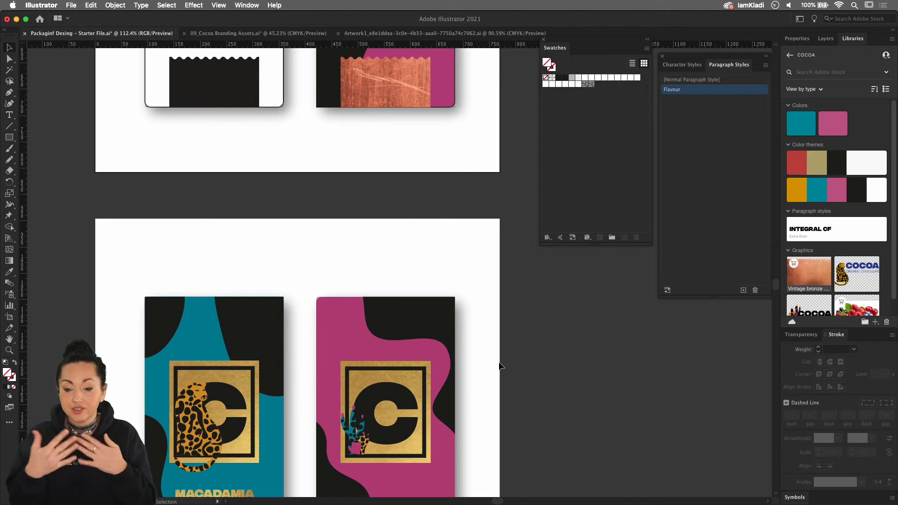
left_click(499, 364)
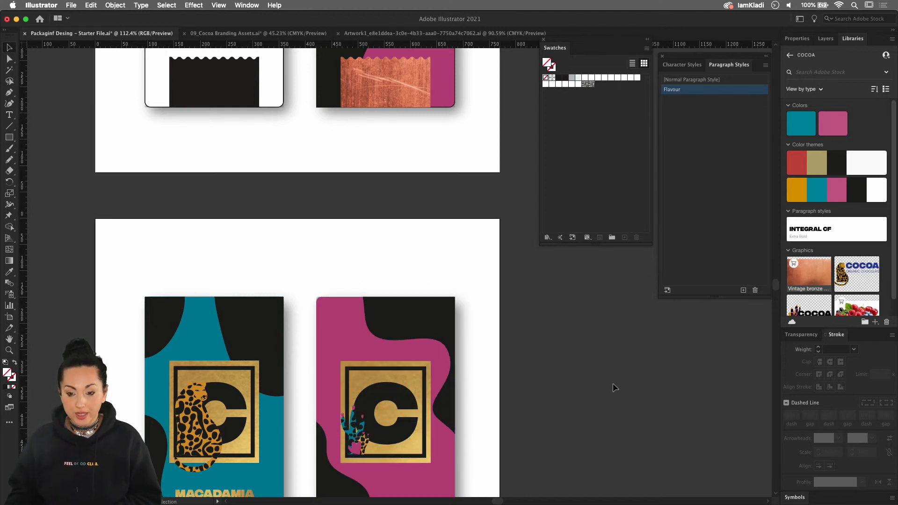
left_click(285, 377)
scroll(286, 378, "down", 3)
left_click(225, 384)
scroll(224, 384, "up", 6)
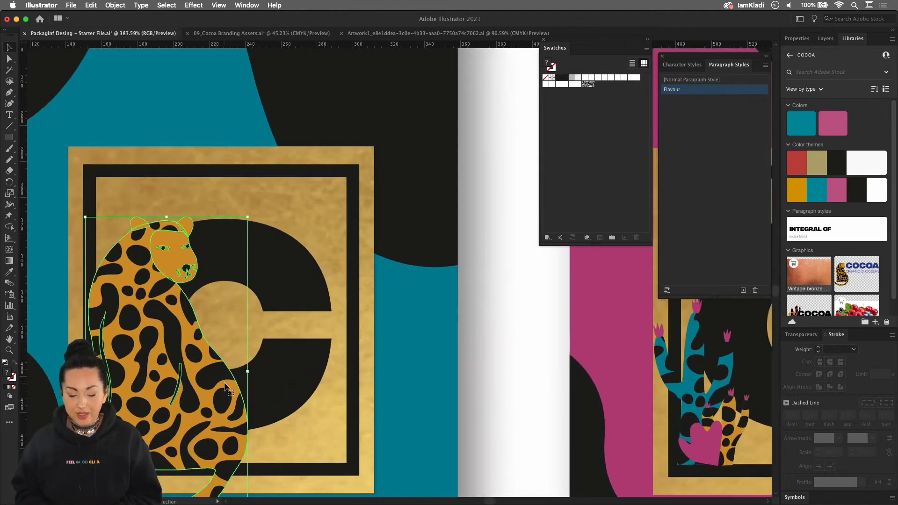
scroll(225, 384, "down", 5)
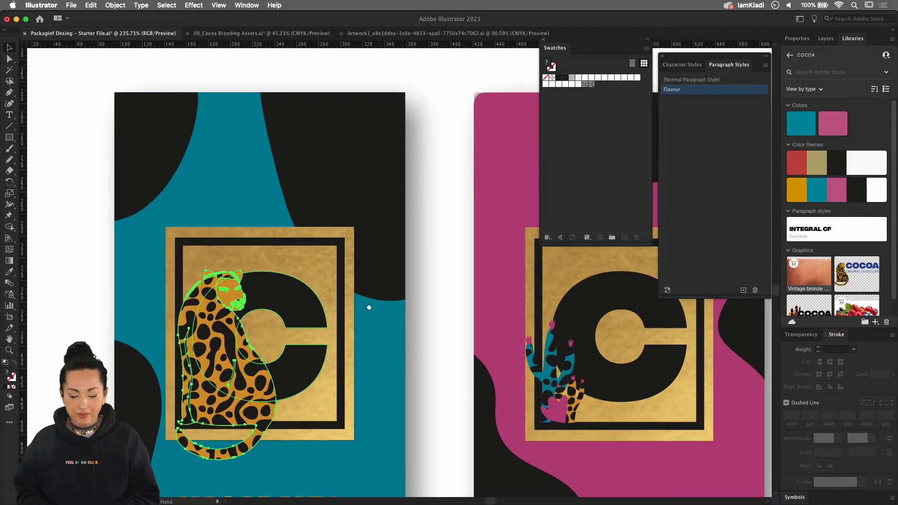
scroll(363, 306, "up", 3)
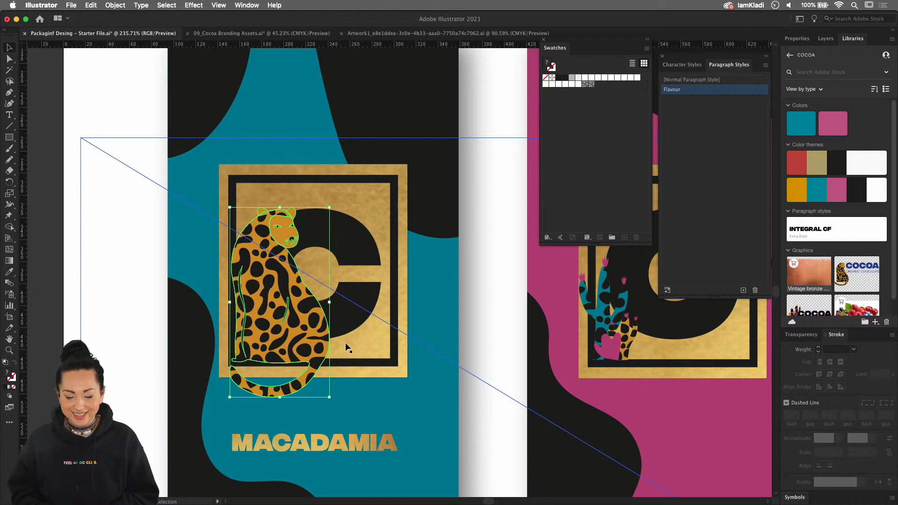
left_click(357, 314)
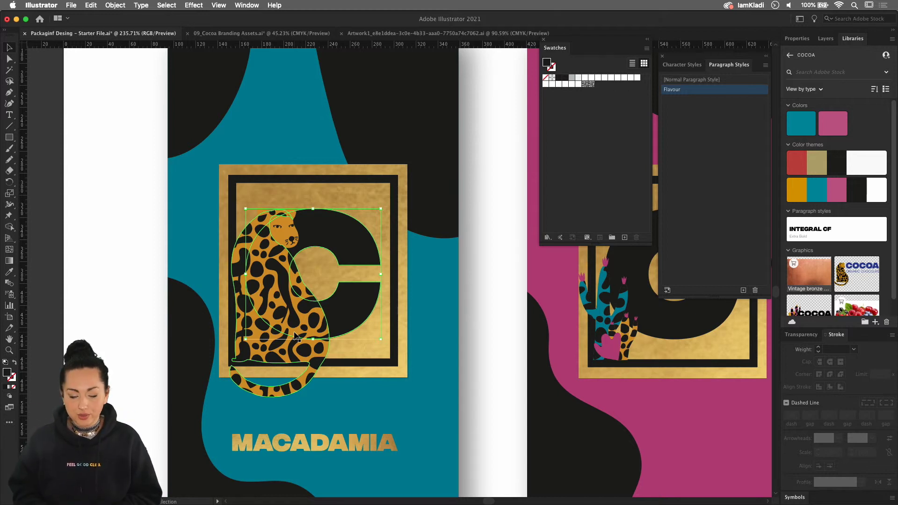
left_click(313, 372)
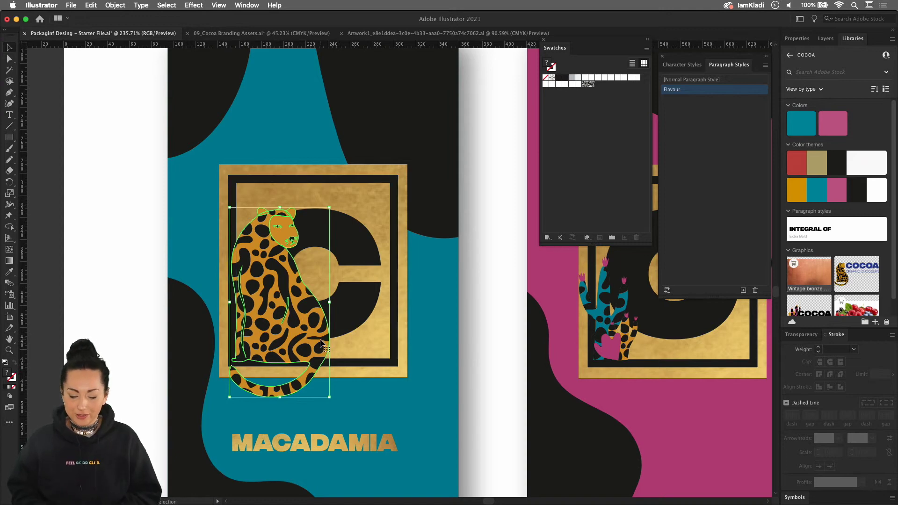
Activate the Puppet Warp tool on the selected leopard to show its mesh and pins.
scroll(321, 344, "up", 3)
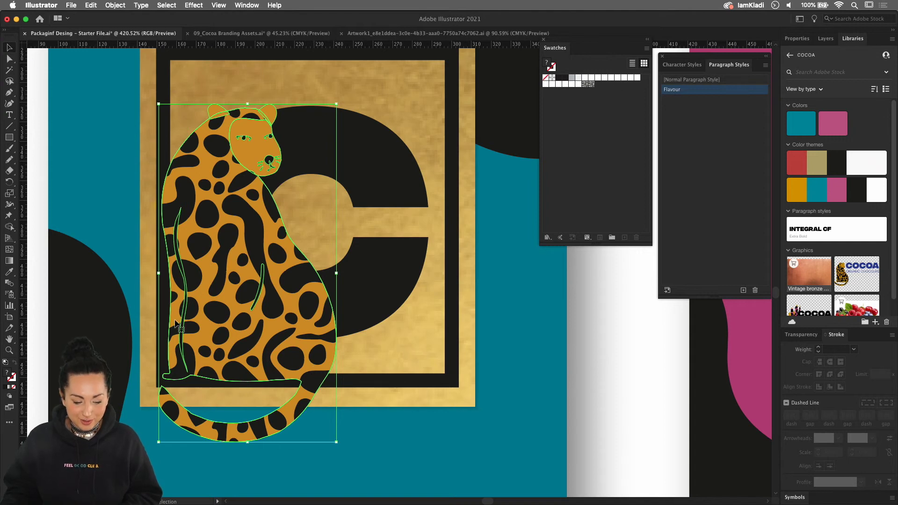
key("super+apostrophe")
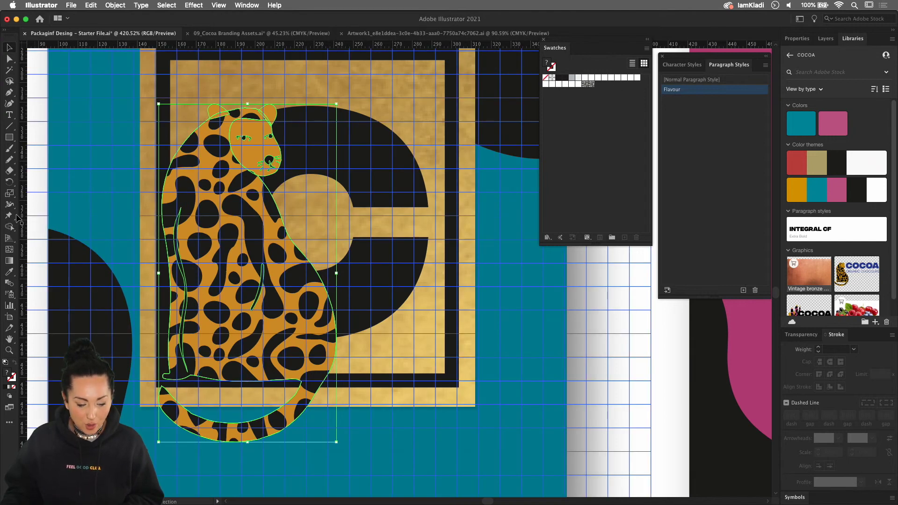
left_click(10, 216)
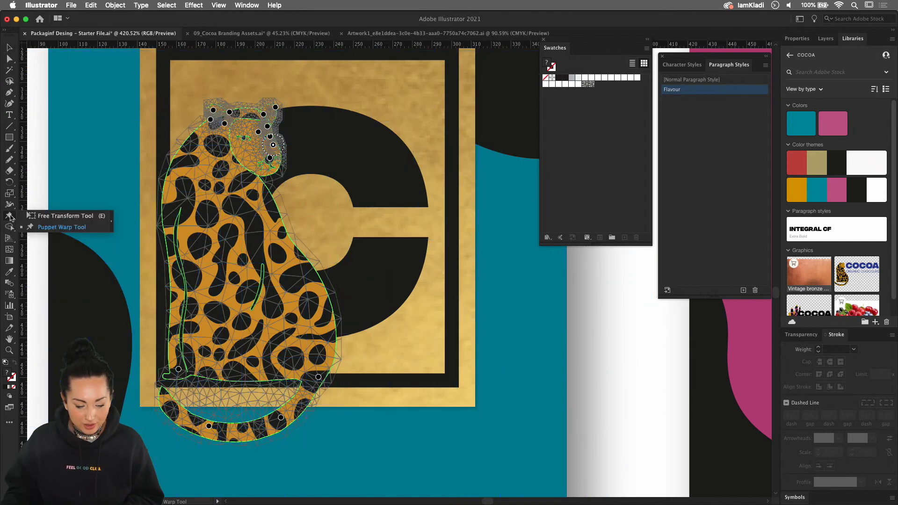
left_click(66, 216)
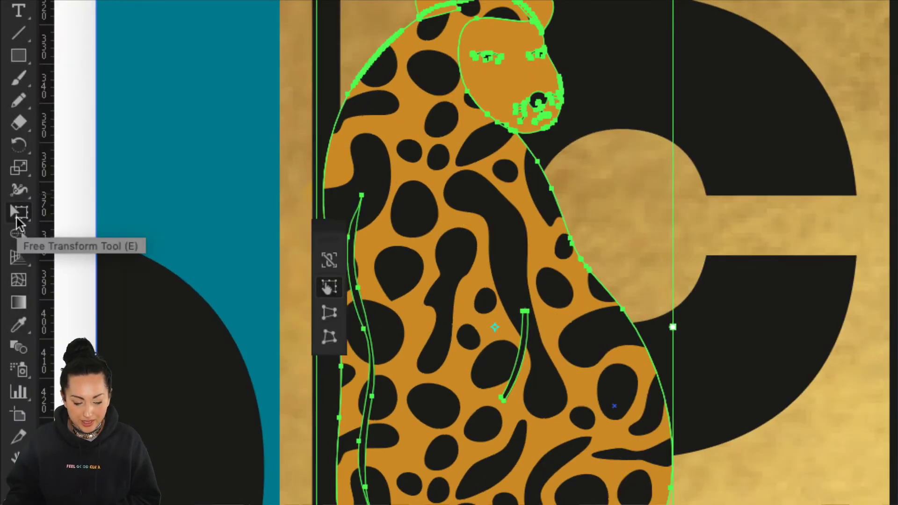
left_click(17, 216)
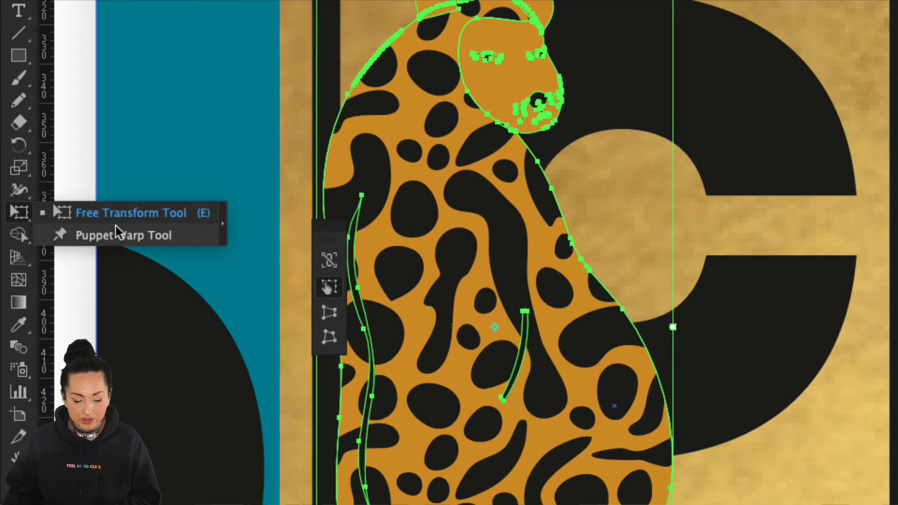
left_click(149, 238)
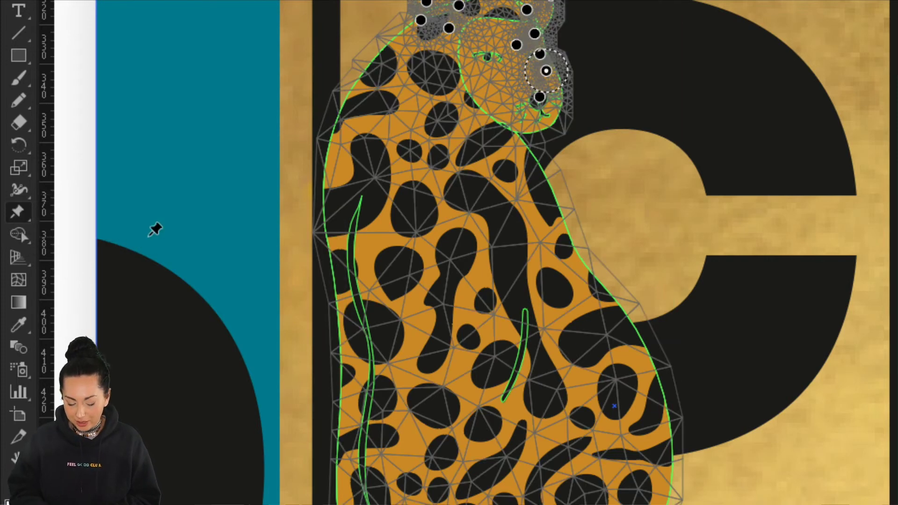
scroll(311, 290, "down", 3)
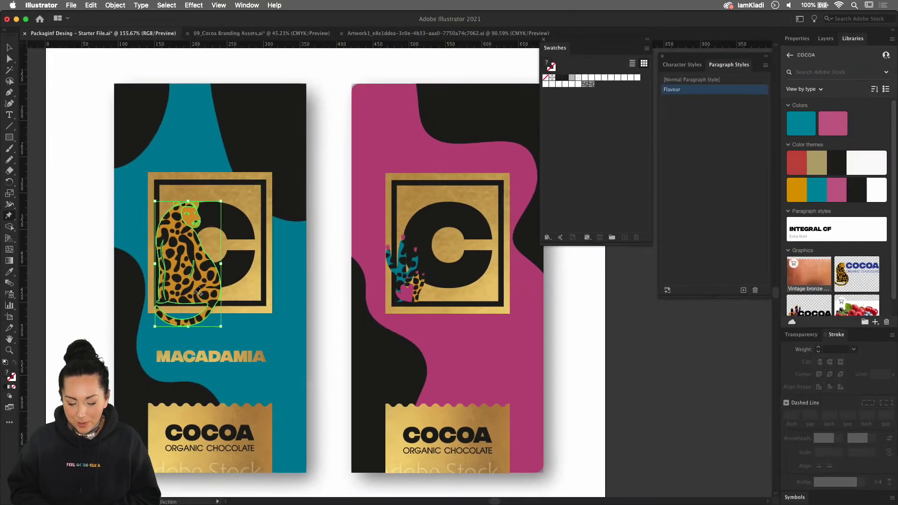
scroll(460, 427, "up", 5)
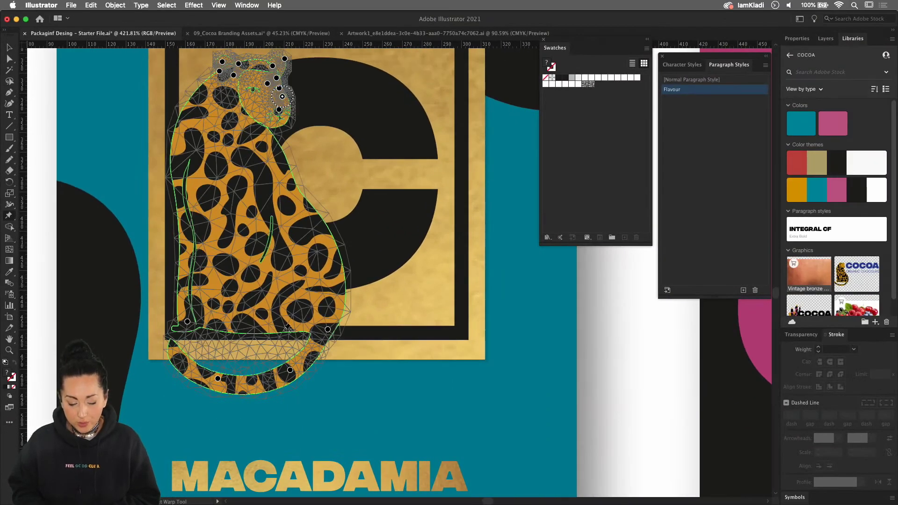
Add a warp pin to the leopard's lower body and nudge the pin on its tail slightly.
left_click(241, 305)
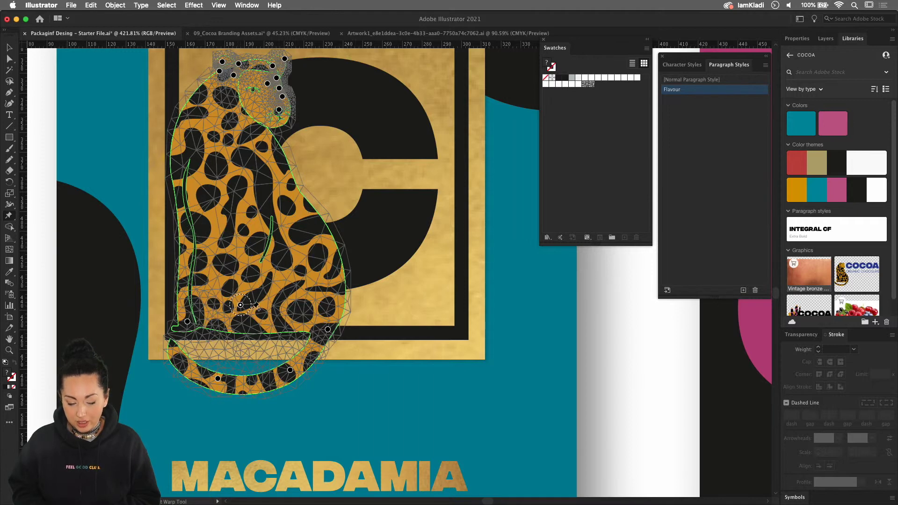
left_click_drag(240, 306, 241, 306)
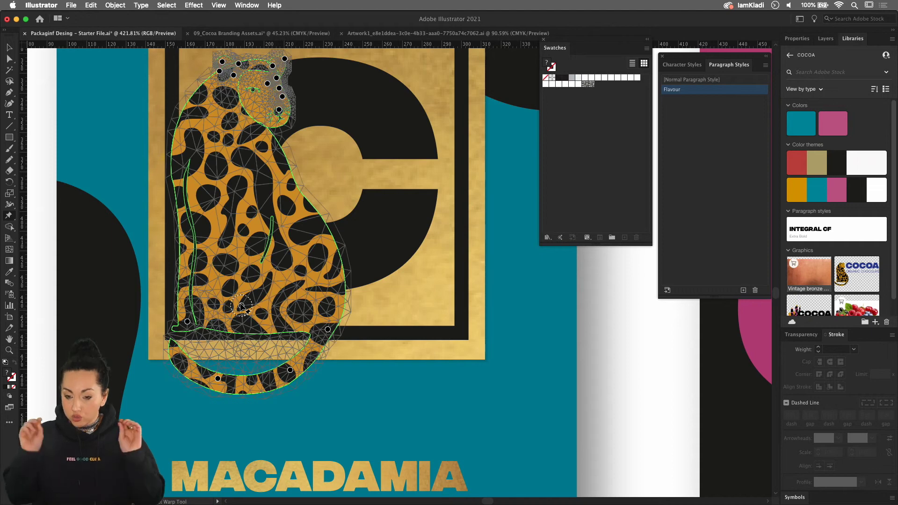
scroll(282, 320, "up", 3)
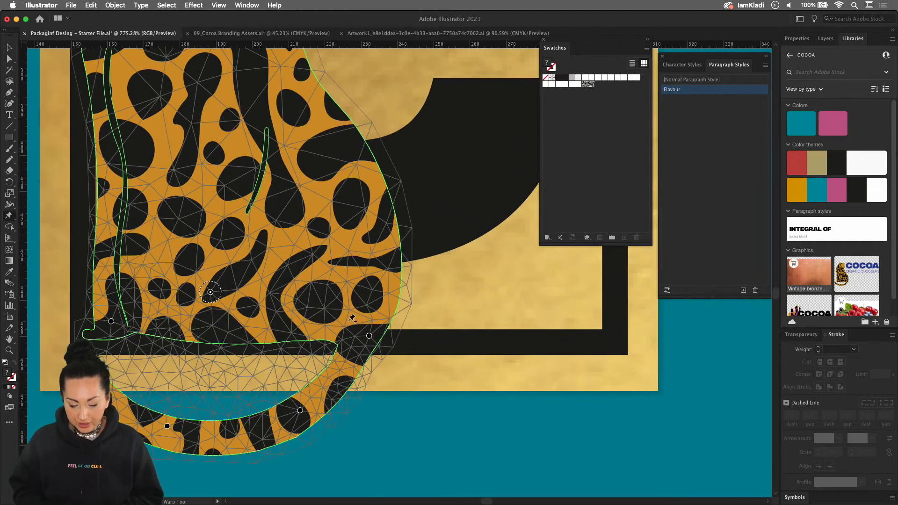
scroll(367, 356, "down", 3)
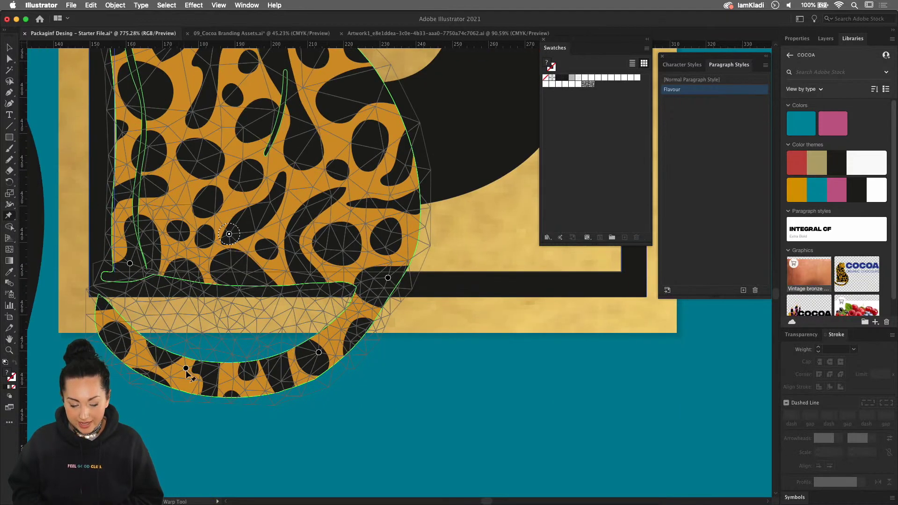
left_click(186, 368)
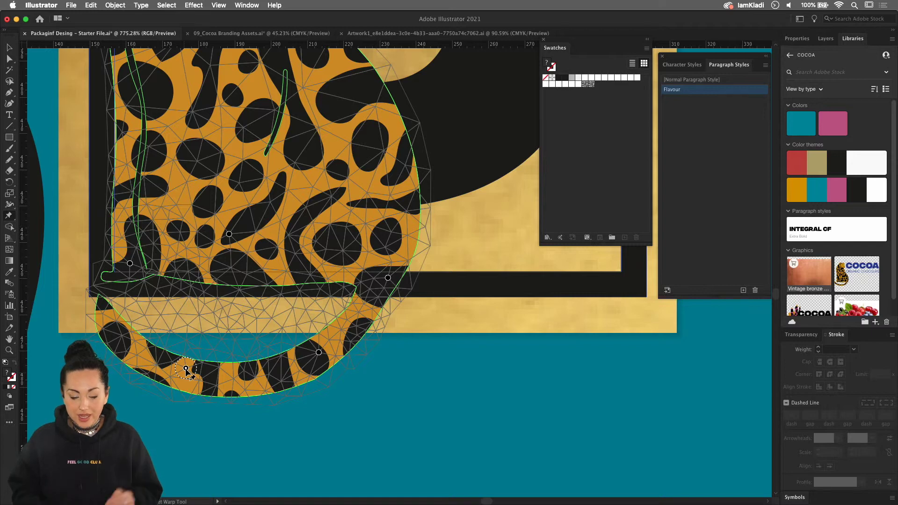
mouse_move(185, 368)
left_mouse_down()
mouse_move(196, 386)
mouse_move(193, 371)
left_mouse_up()
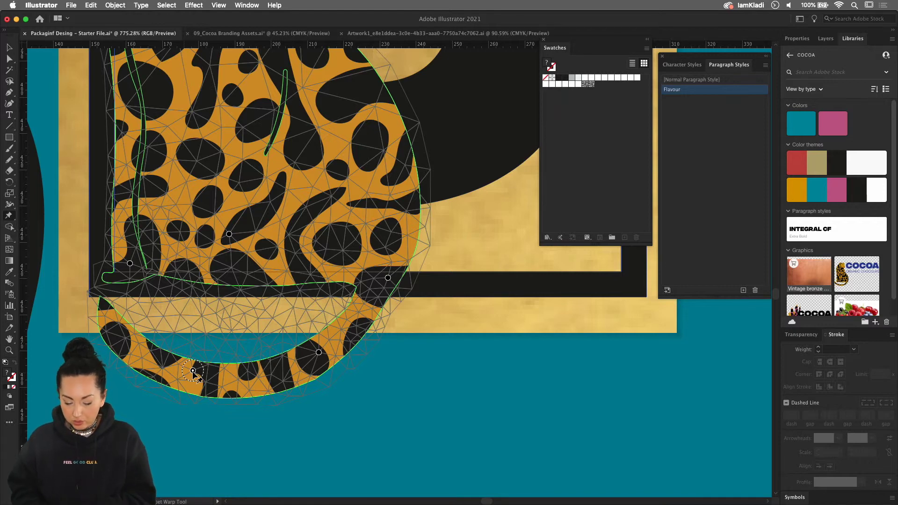
Delete the warp pins from the leopard's tail, haunch, lower body and front paw.
key("Delete")
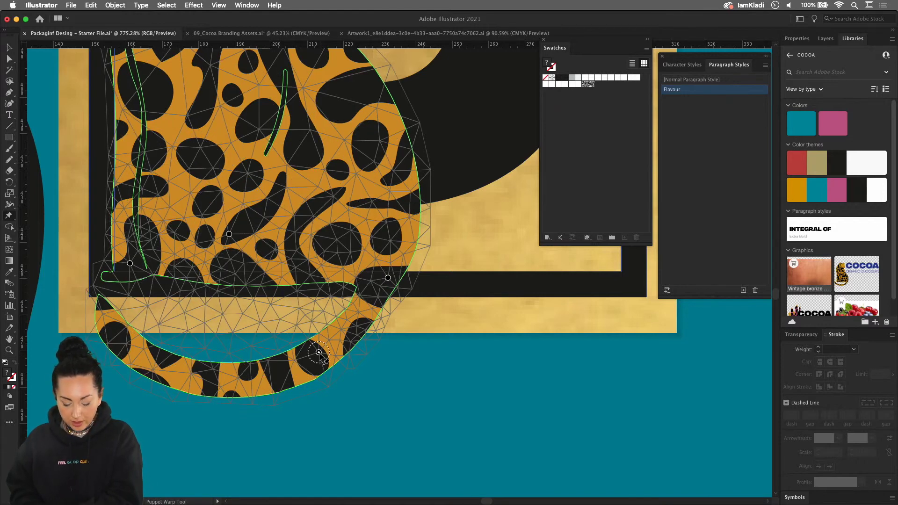
key("Delete")
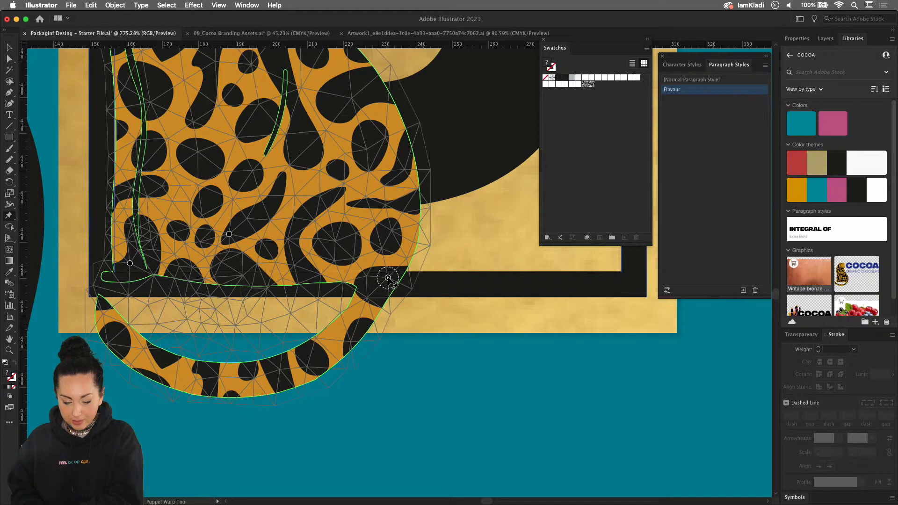
key("Delete")
left_click(229, 234)
key("Delete")
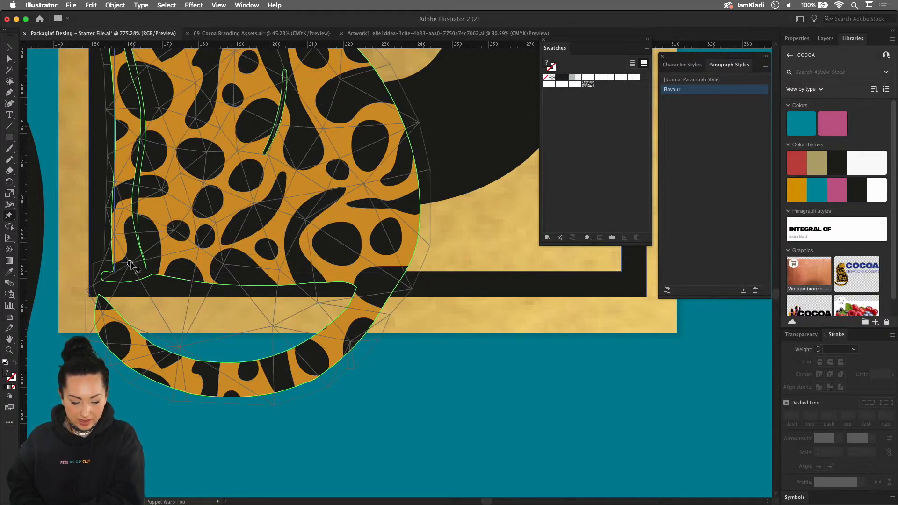
key("Delete")
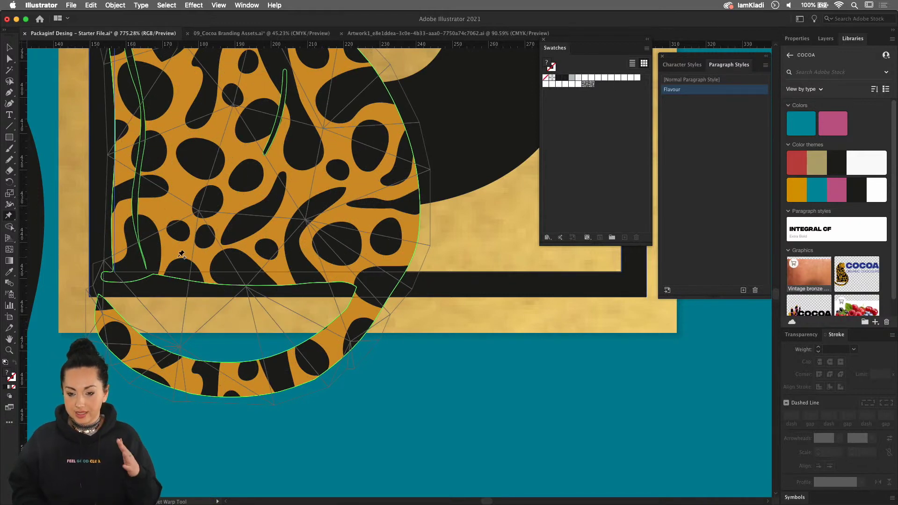
Place new warp pins on the leopard's front paw, lower body and haunch, plus two along the tail.
left_click(123, 276)
left_click(262, 279)
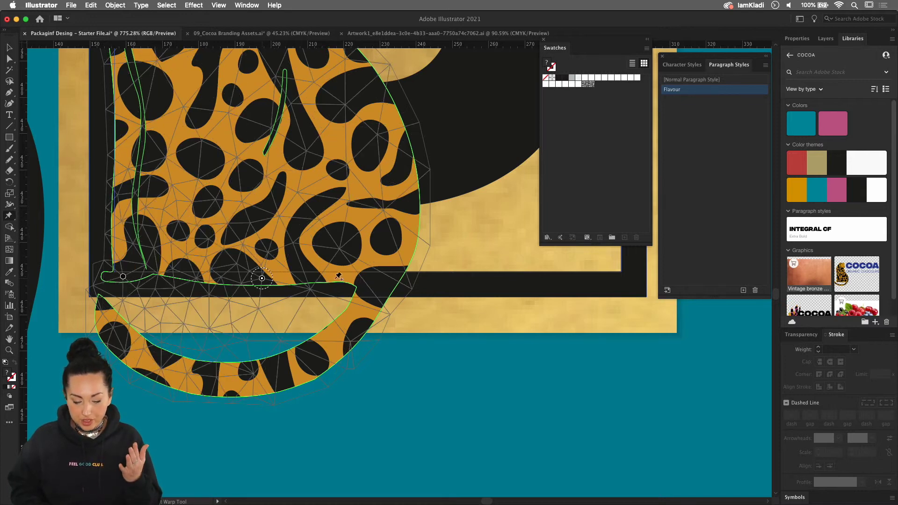
left_click(379, 282)
left_click(272, 377)
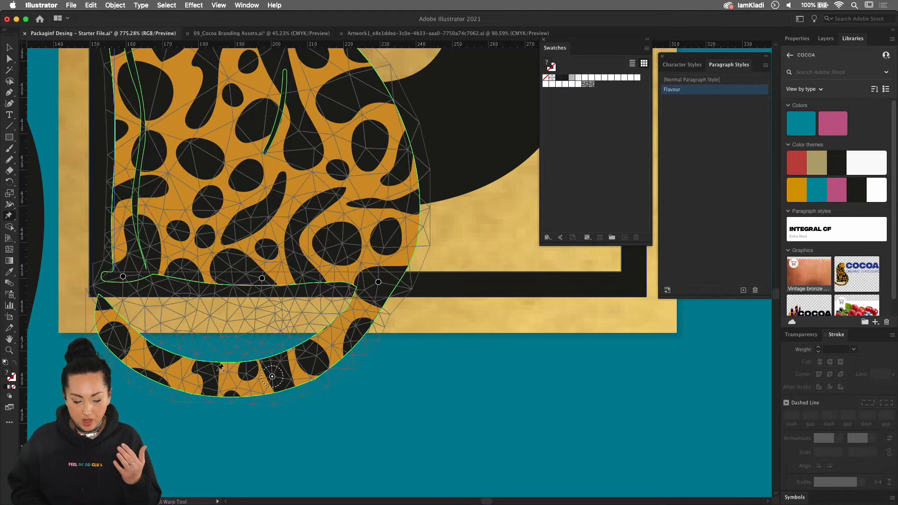
left_click(123, 343)
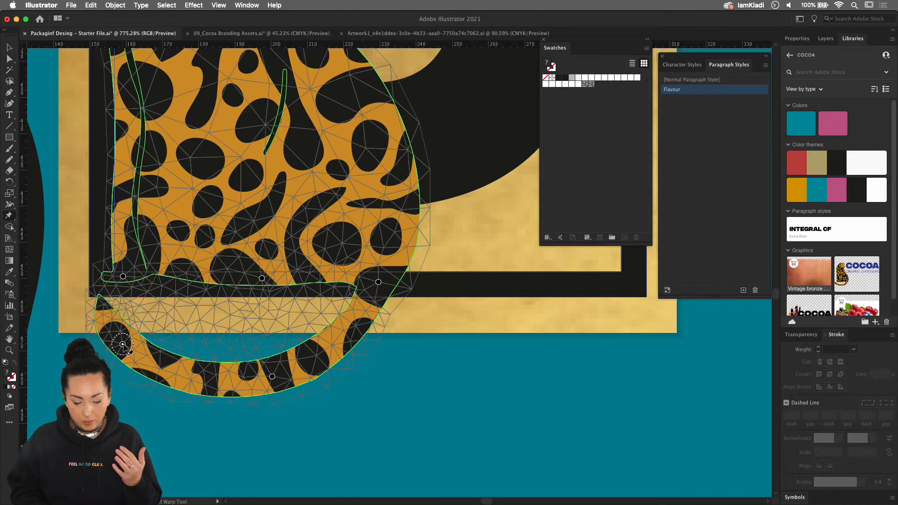
Adjust the pin near the tail's end and add warp pins to the lower body, front paw and tail tip.
mouse_move(122, 344)
left_mouse_down()
mouse_move(126, 361)
mouse_move(129, 338)
left_mouse_up()
left_click_drag(124, 280, 108, 301)
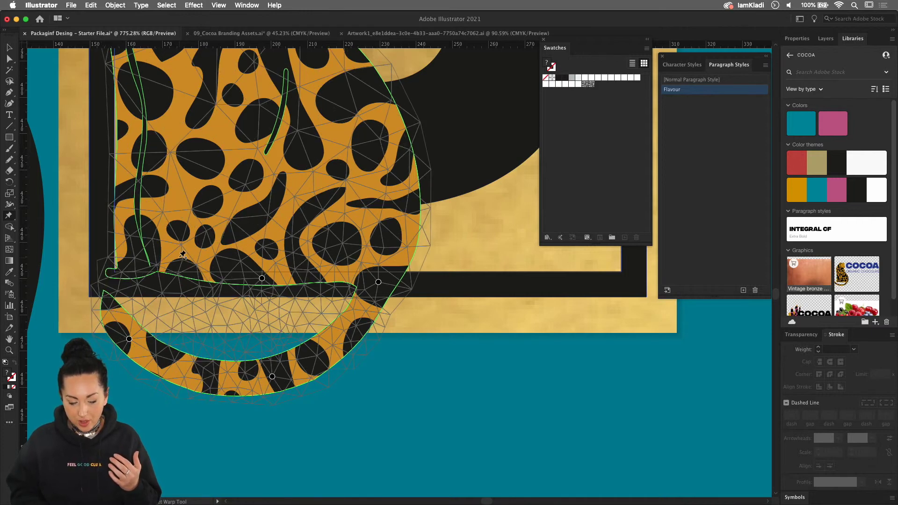
left_click(200, 266)
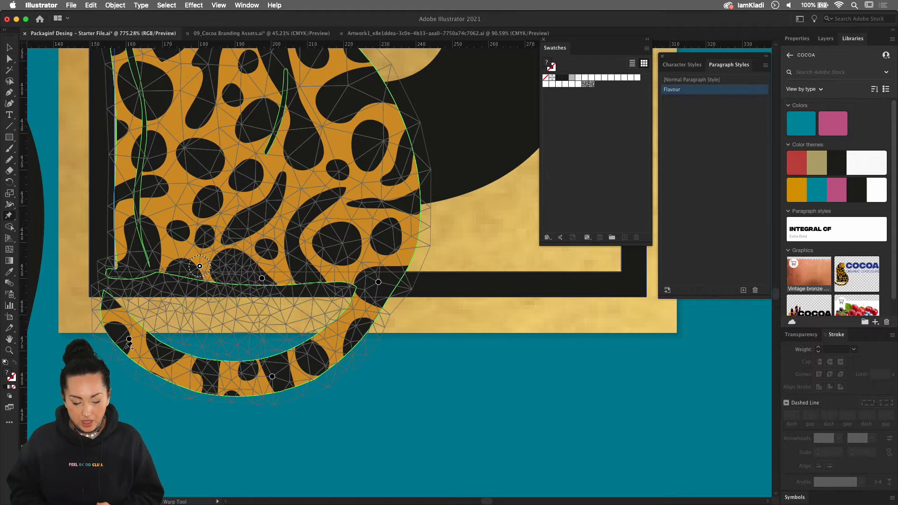
mouse_move(129, 339)
left_mouse_down()
mouse_move(130, 352)
mouse_move(122, 341)
left_mouse_up()
left_click(115, 265)
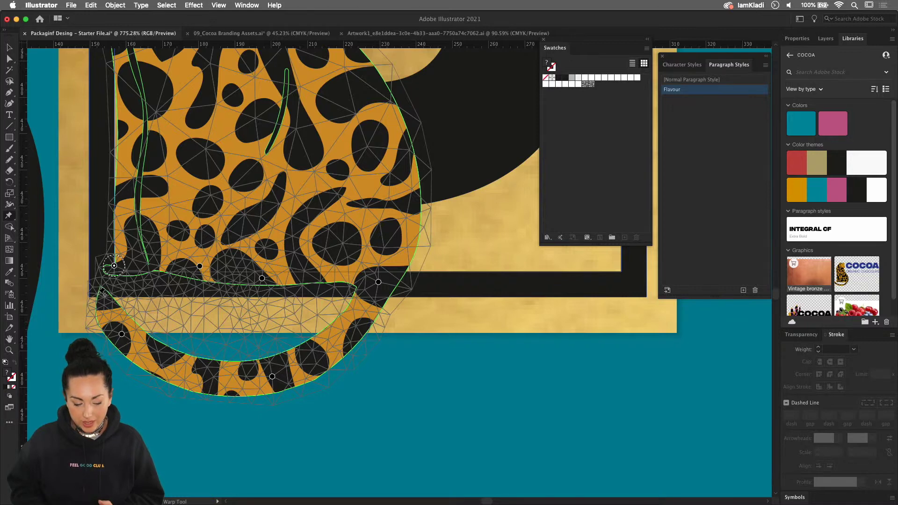
left_click_drag(105, 295, 106, 308)
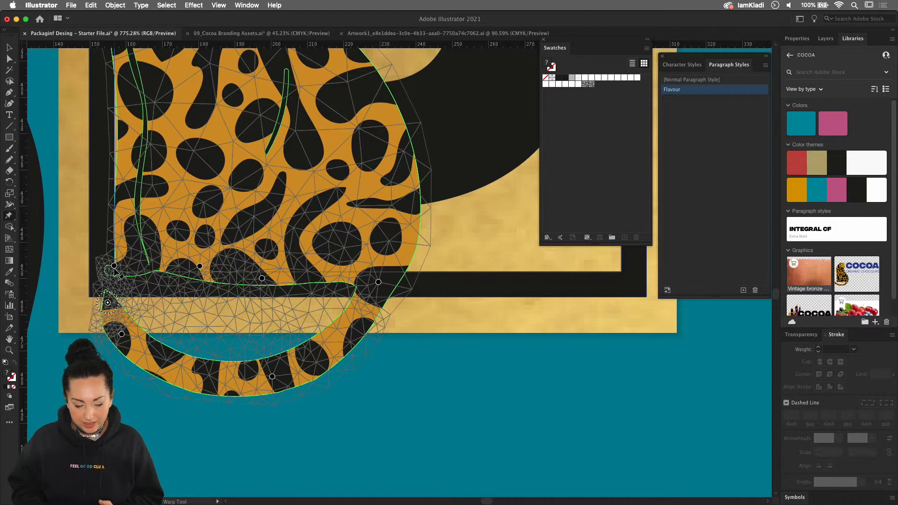
Fine-tune the front paw pin and reshape the leopard's tail by moving the pins at its tip and along its curve.
left_click_drag(115, 268, 112, 272)
left_click_drag(107, 303, 88, 315)
mouse_move(272, 378)
left_mouse_down()
mouse_move(301, 373)
mouse_move(252, 384)
mouse_move(269, 370)
left_mouse_up()
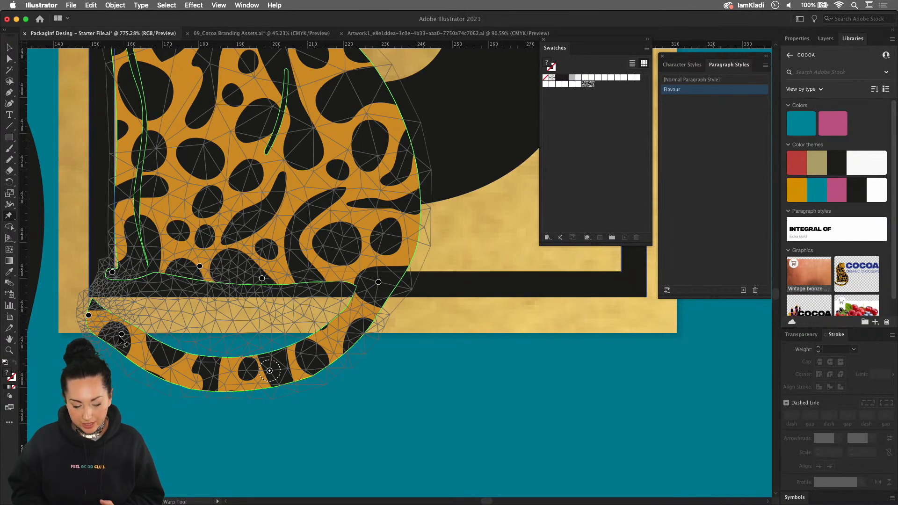
left_click_drag(123, 335, 156, 357)
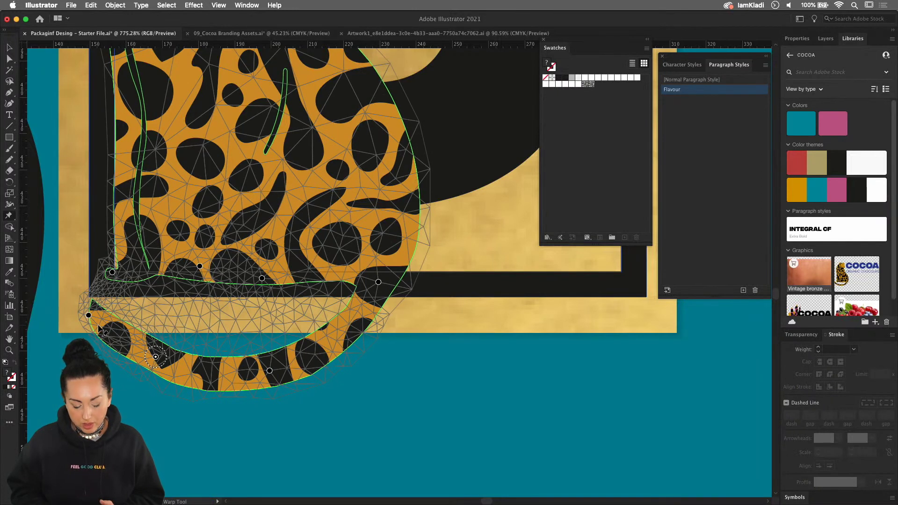
left_click_drag(89, 317, 118, 353)
scroll(275, 302, "up", 10)
scroll(276, 301, "up", 8)
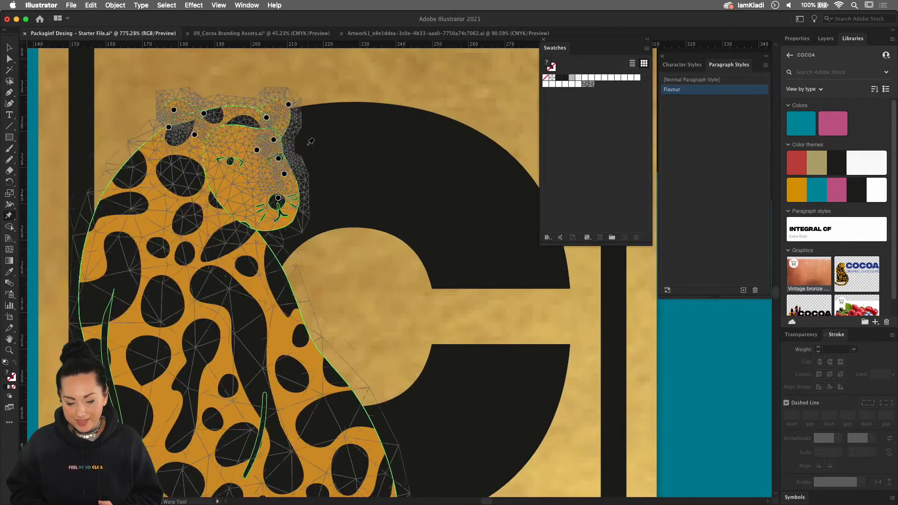
Reshape the leopard's ears by moving their warp pins, add a pin at the top of its head, and hide the grid.
scroll(202, 171, "up", 6)
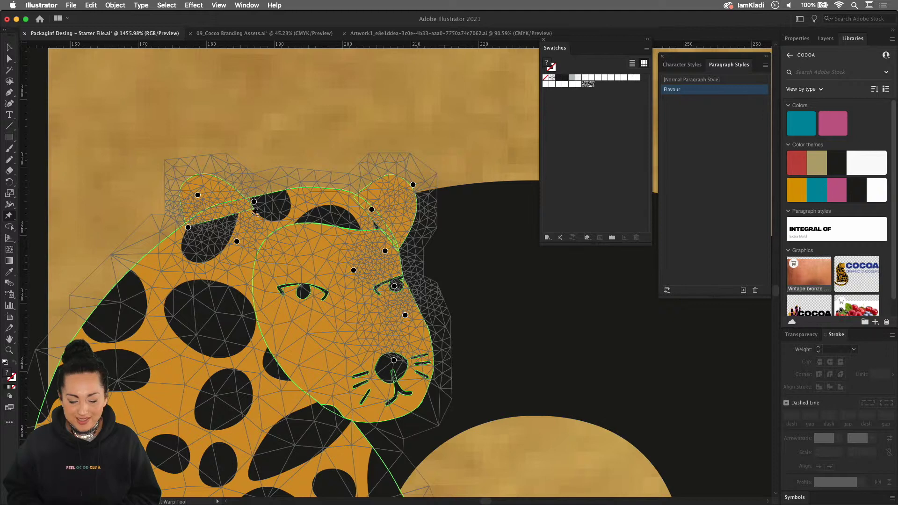
mouse_move(198, 196)
left_mouse_down()
mouse_move(196, 187)
mouse_move(196, 196)
left_mouse_up()
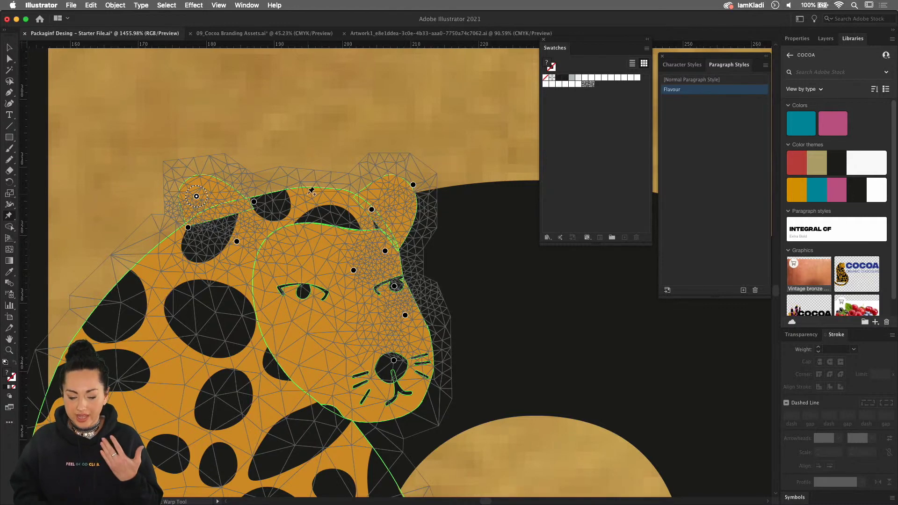
left_click(308, 194)
mouse_move(197, 197)
left_mouse_down()
mouse_move(185, 192)
mouse_move(203, 192)
mouse_move(195, 201)
mouse_move(205, 187)
mouse_move(193, 189)
left_mouse_up()
left_click_drag(413, 185, 413, 197)
scroll(382, 277, "down", 6)
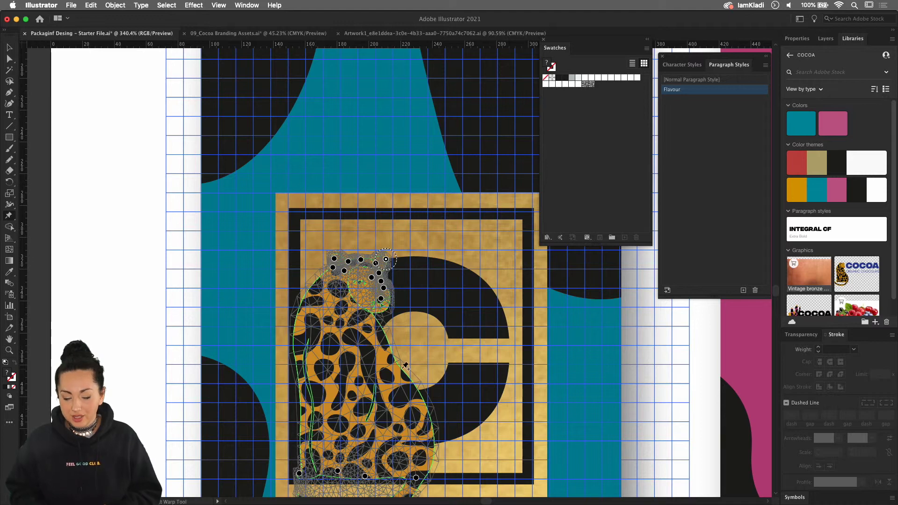
key("super+apostrophe")
scroll(320, 343, "down", 5)
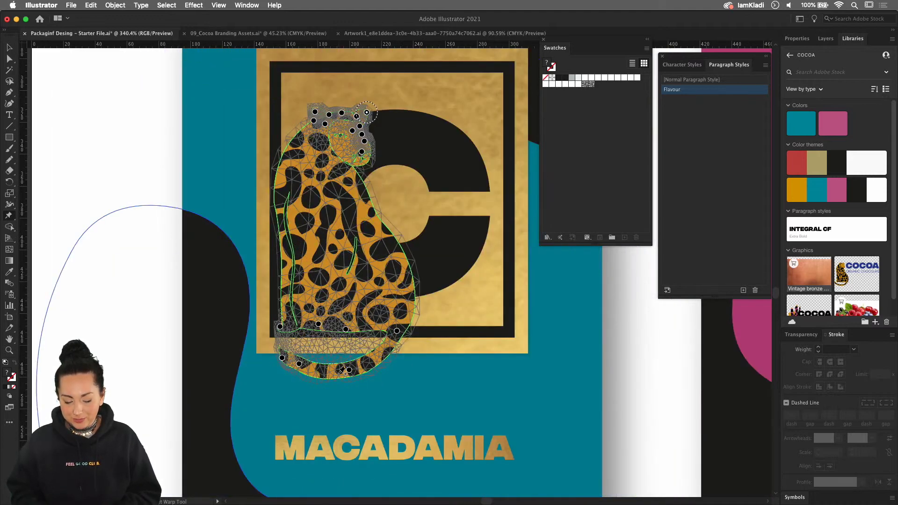
Start a Puppet Warp on the teal cactus on the pink package, pinning its left arm tip and trunk, and try bending the arm outward.
scroll(345, 372, "down", 5)
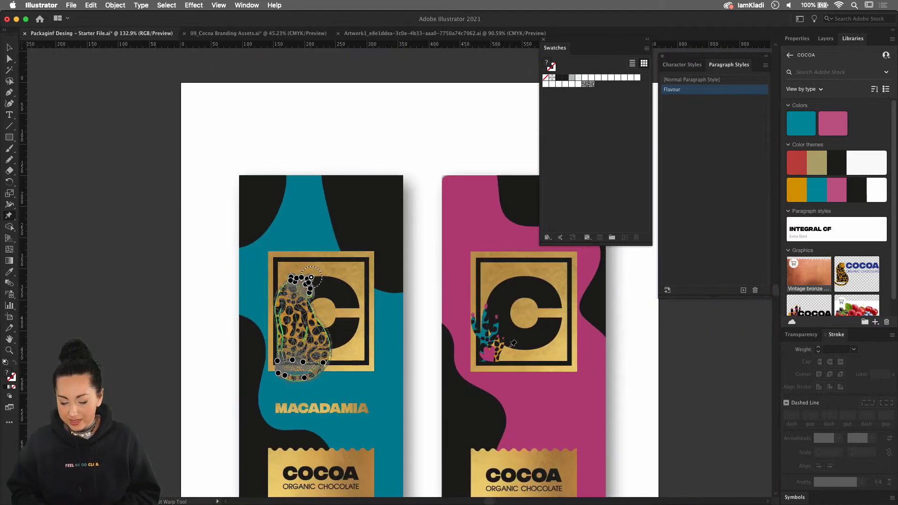
scroll(513, 344, "up", 10)
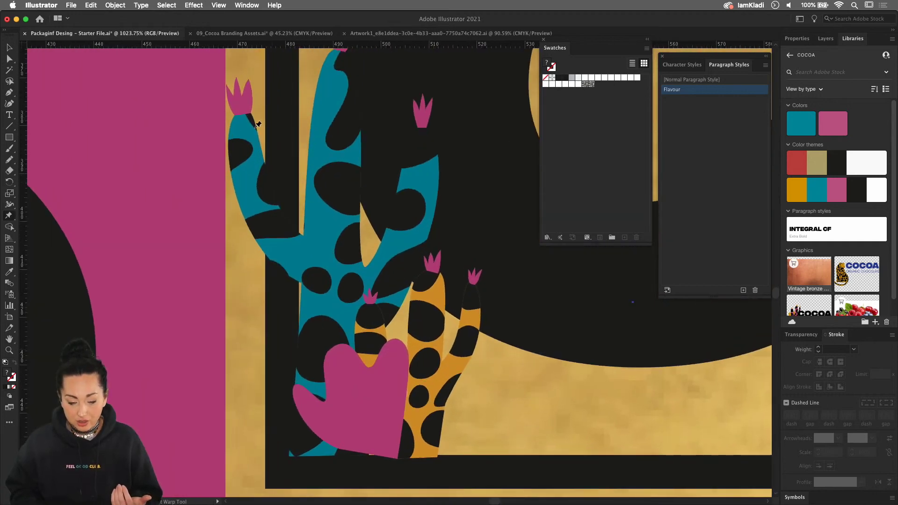
key("v")
left_click(326, 149)
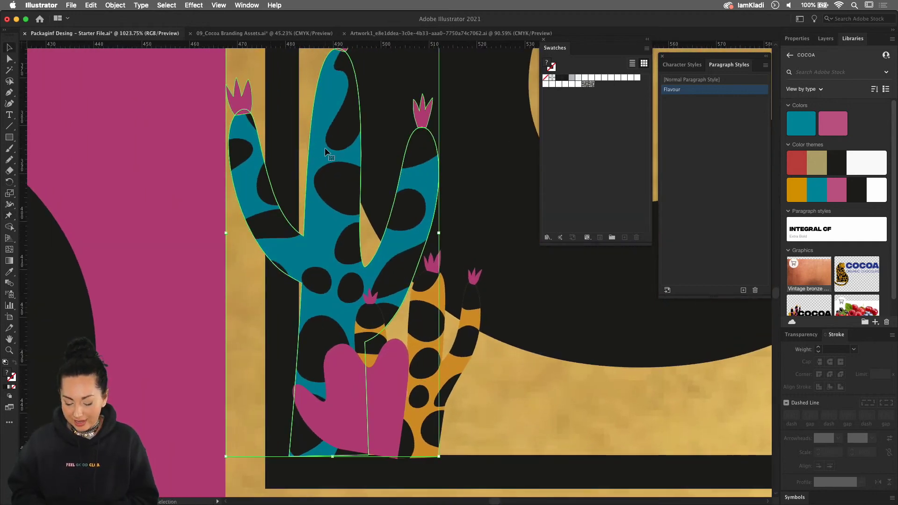
left_click(9, 216)
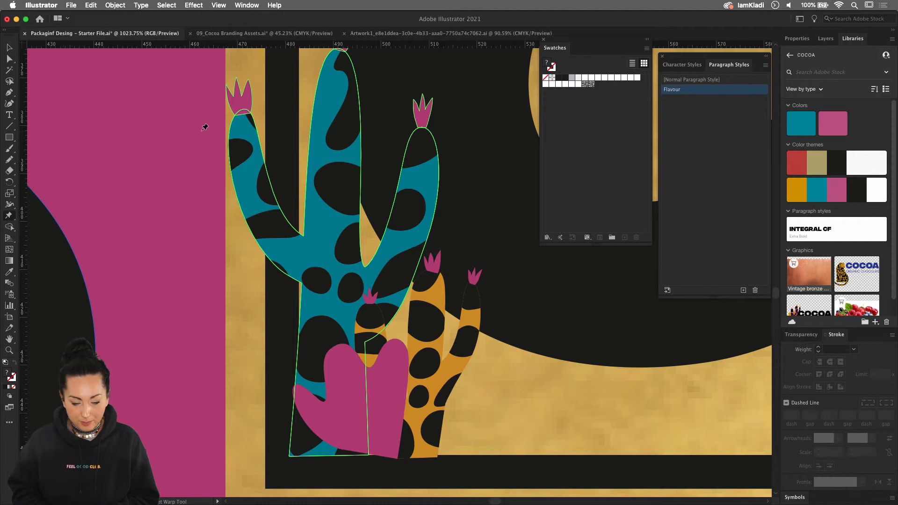
left_click(246, 126)
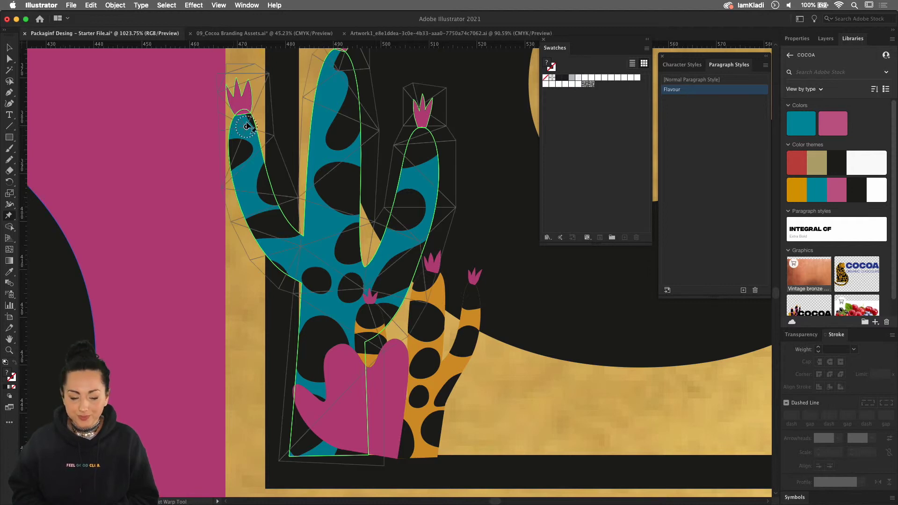
left_click(306, 254)
left_click_drag(246, 126, 217, 171)
key("super+z")
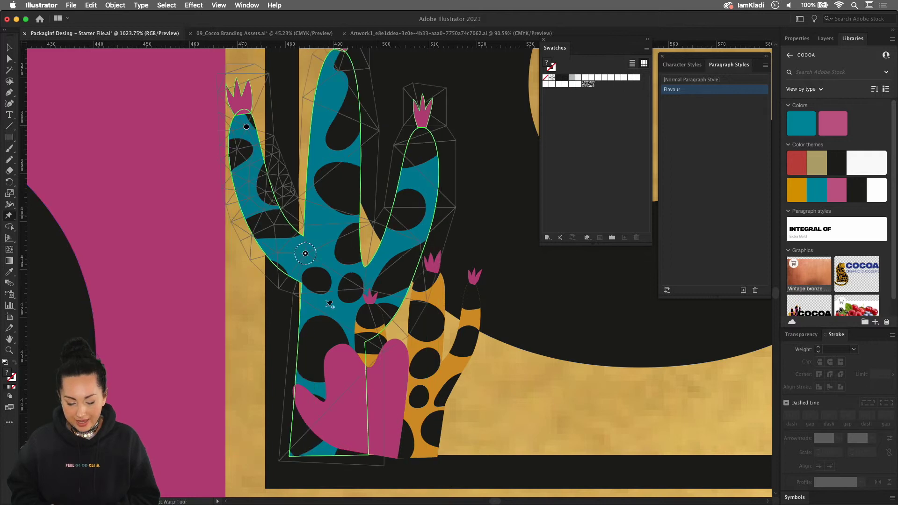
Pin the cactus's base corners and the tips of its middle and right arms, and bend the left arm slightly inward.
left_click(305, 451)
left_click(366, 452)
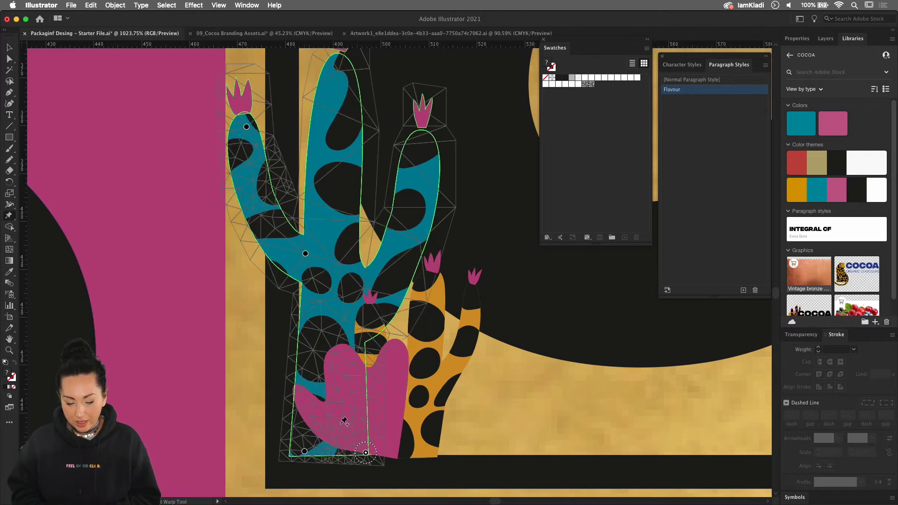
mouse_move(247, 127)
left_mouse_down()
mouse_move(222, 166)
mouse_move(224, 186)
mouse_move(271, 148)
mouse_move(214, 187)
mouse_move(279, 141)
mouse_move(213, 173)
mouse_move(201, 159)
mouse_move(267, 124)
mouse_move(216, 163)
mouse_move(246, 144)
left_mouse_up()
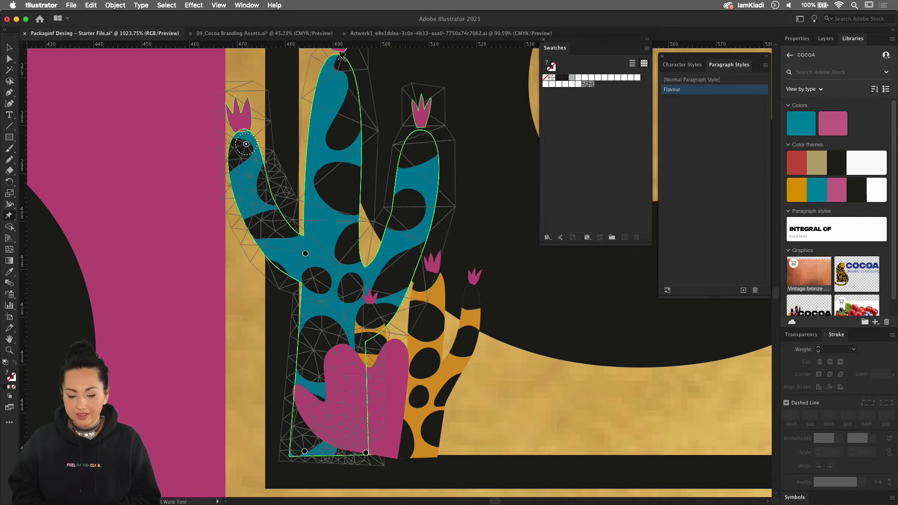
left_click(340, 68)
left_click(424, 144)
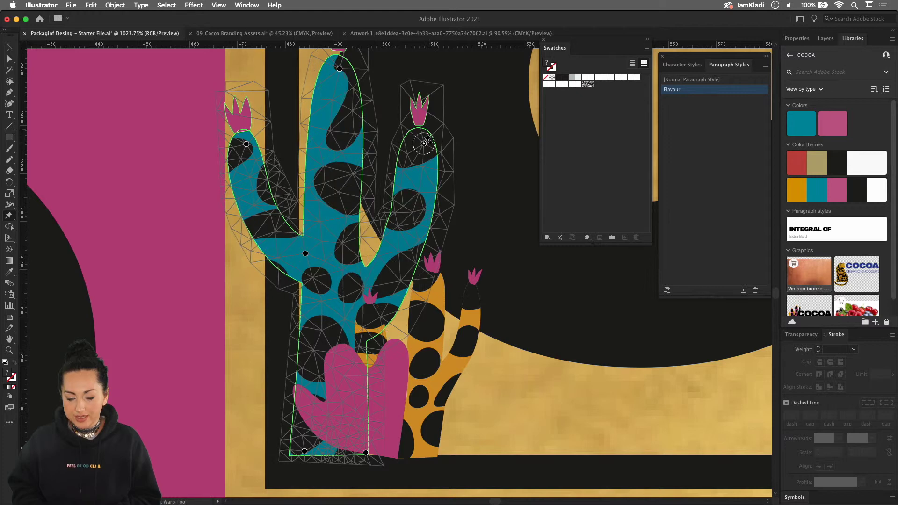
mouse_move(246, 144)
left_mouse_down()
mouse_move(232, 151)
mouse_move(260, 136)
mouse_move(190, 205)
mouse_move(134, 302)
mouse_move(159, 248)
mouse_move(213, 215)
mouse_move(268, 156)
mouse_move(214, 257)
mouse_move(258, 157)
mouse_move(258, 135)
mouse_move(252, 149)
left_mouse_up()
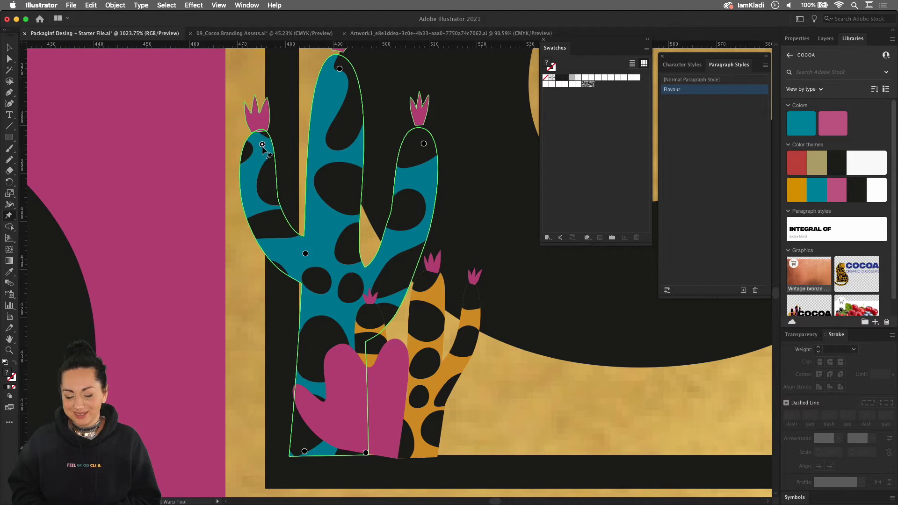
Leave the cactus warp, deselect the artwork and review the packaging designs across the artboards.
scroll(416, 279, "down", 3)
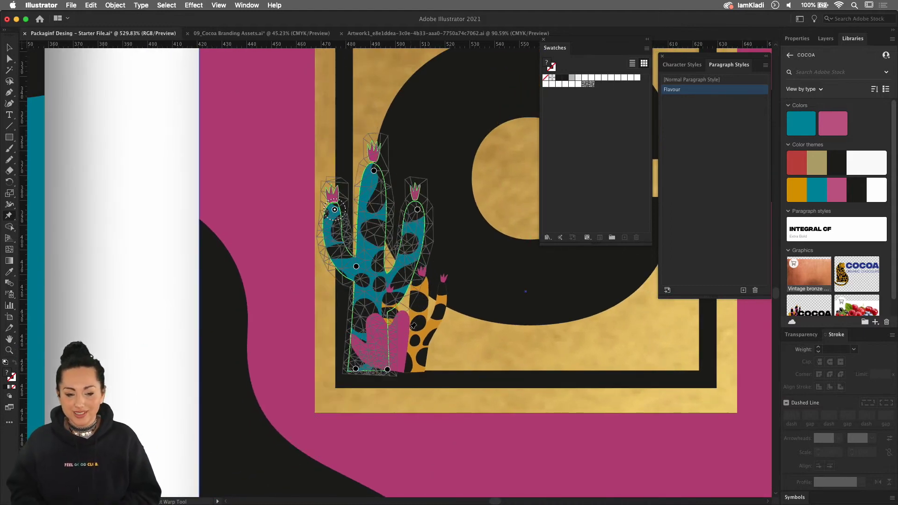
scroll(342, 411, "down", 4)
key("v")
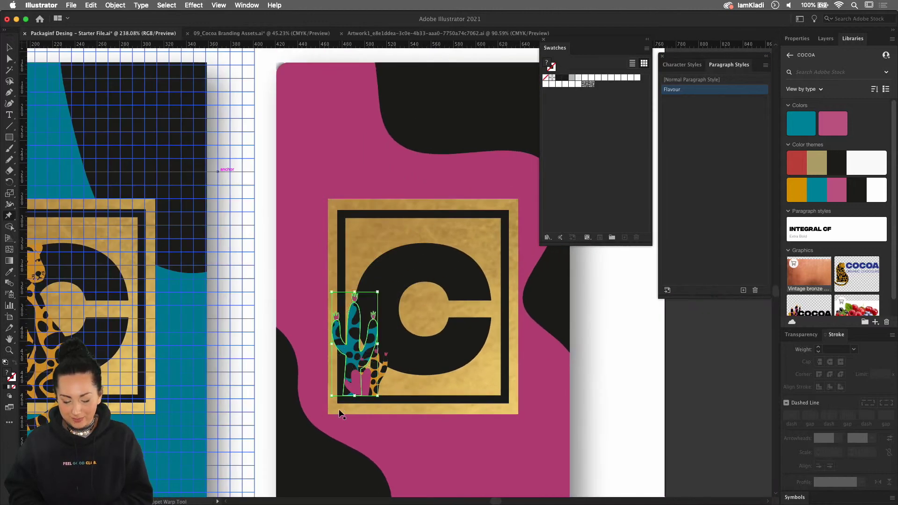
scroll(481, 438, "down", 4)
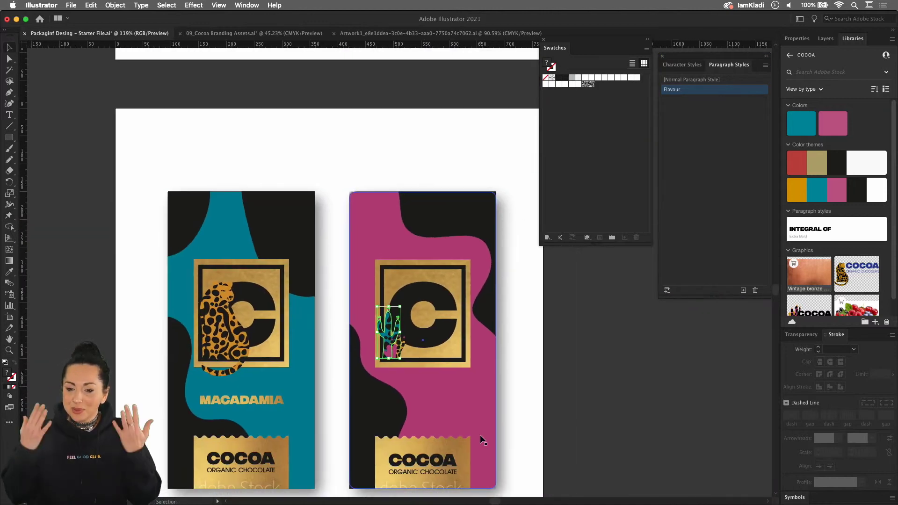
scroll(482, 440, "down", 5)
scroll(482, 440, "down", 4)
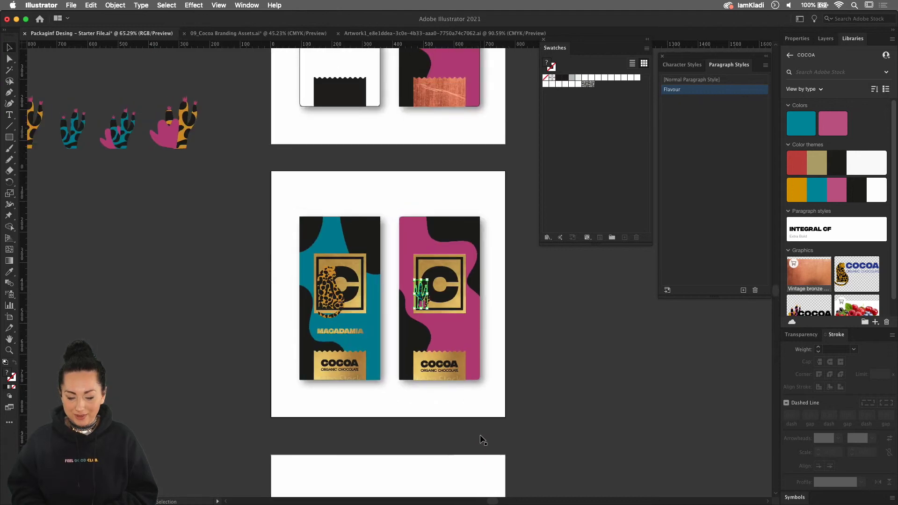
scroll(481, 439, "up", 1)
left_click(499, 429)
scroll(499, 428, "down", 1)
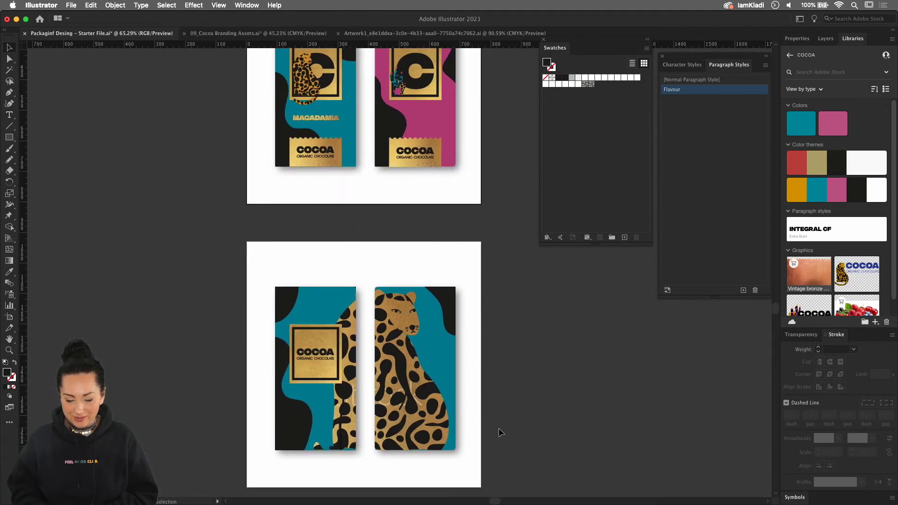
scroll(483, 405, "up", 4)
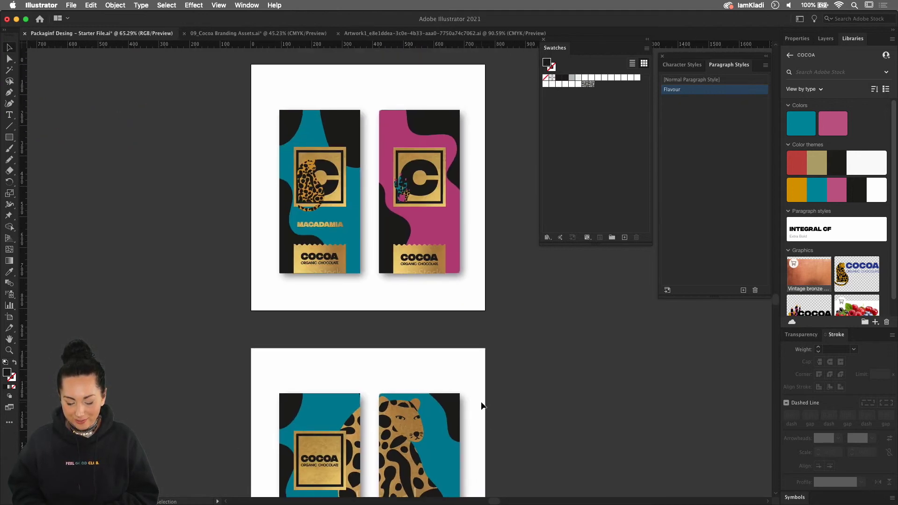
scroll(483, 405, "down", 3)
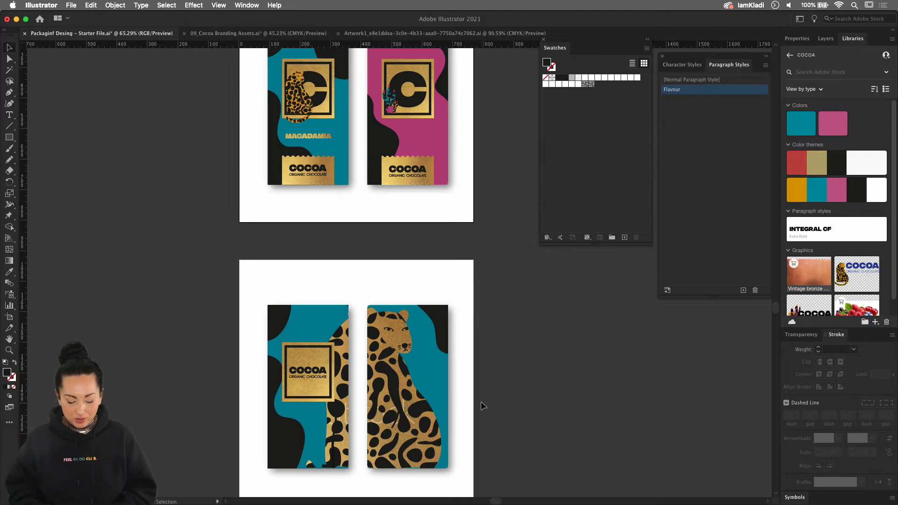
Export artboards 2 and 3 to the Desktop as 1x PNG files with Export for Screens and preview both exported images.
key("super+alt+e")
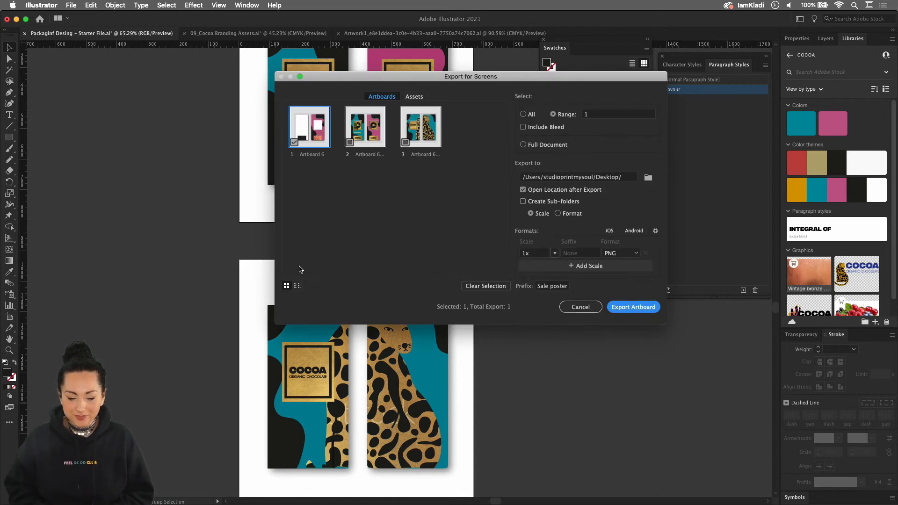
left_click(418, 136)
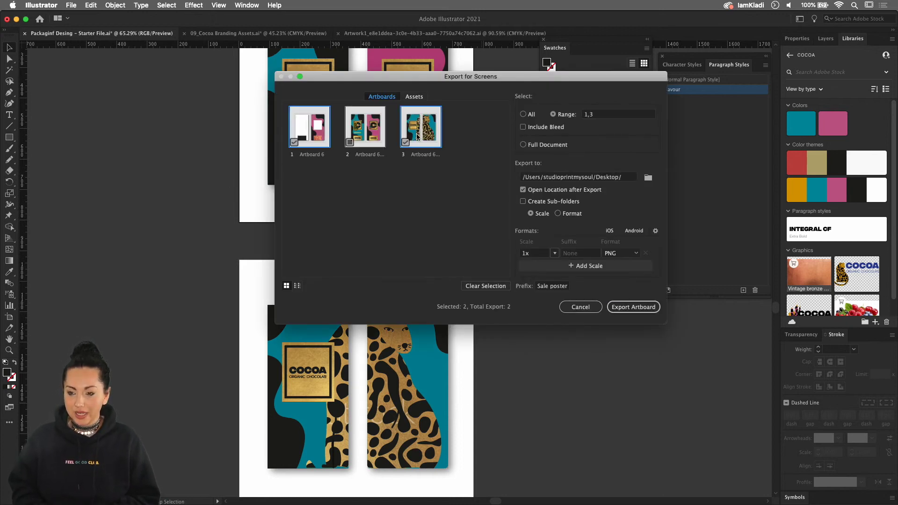
left_click(418, 137)
left_click(297, 146)
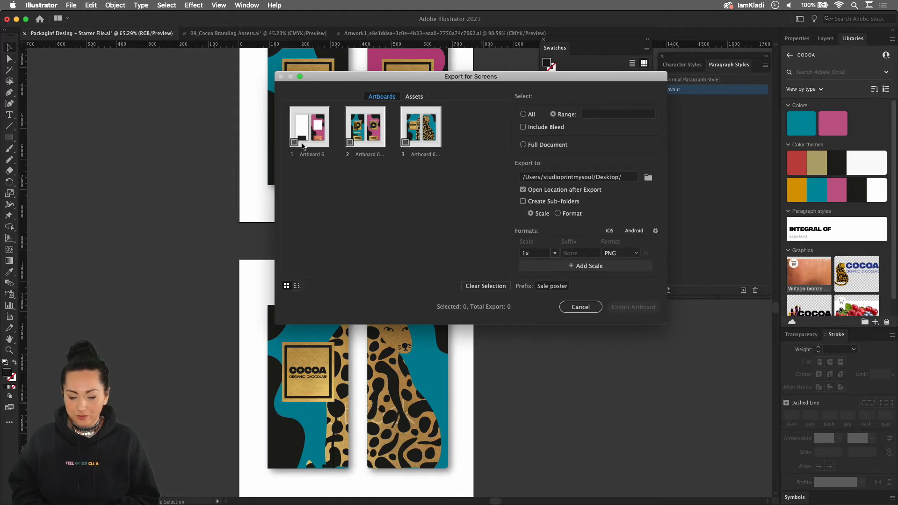
left_click(372, 143)
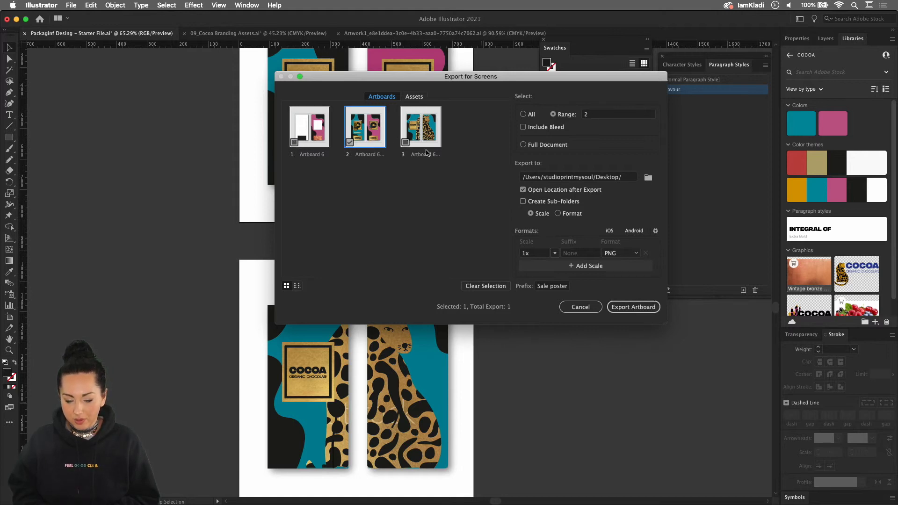
left_click(423, 149)
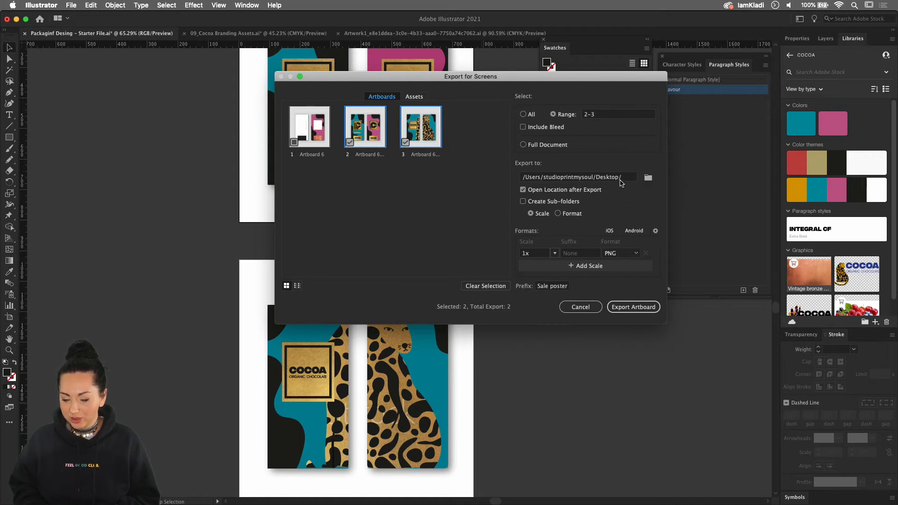
left_click(652, 181)
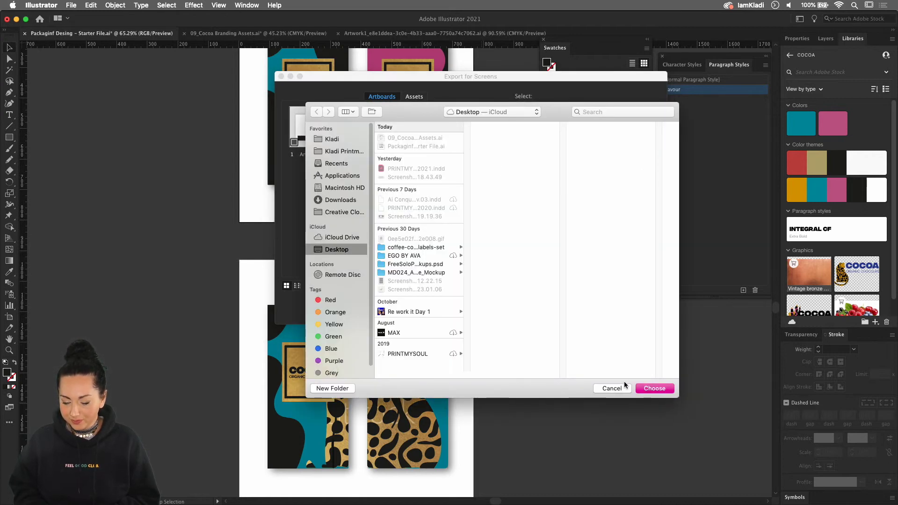
left_click(623, 391)
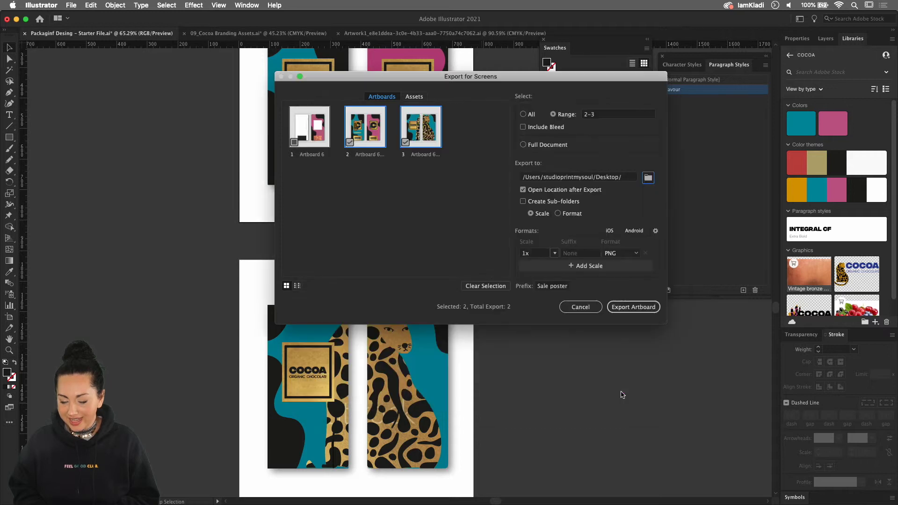
left_click(631, 310)
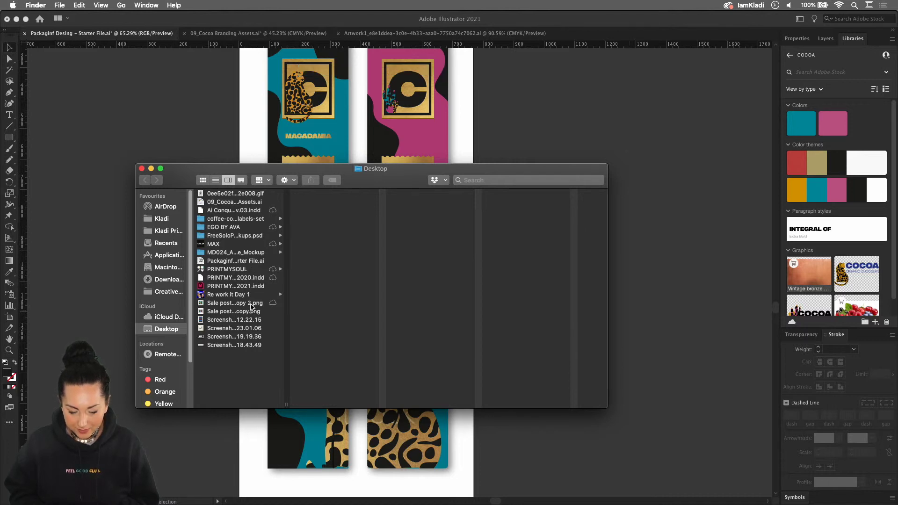
left_click(237, 311)
left_click(235, 303)
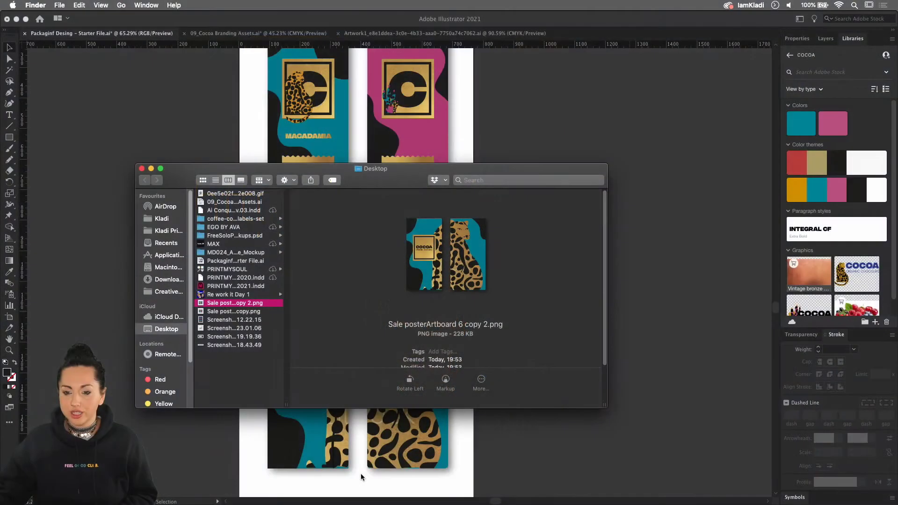
Switch to Discord's #challenge channel in Chrome and attach the two exported Sale poster PNG files from the Desktop.
mouse_move(377, 503)
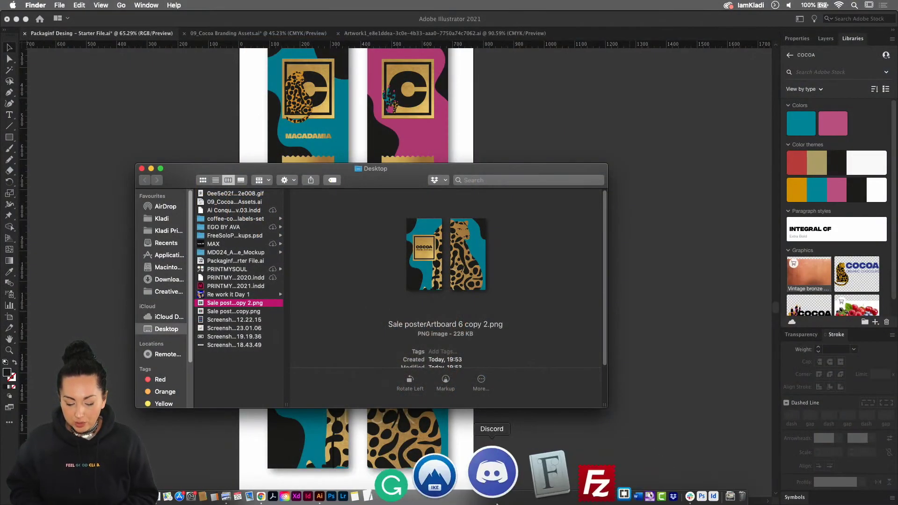
left_click(332, 489)
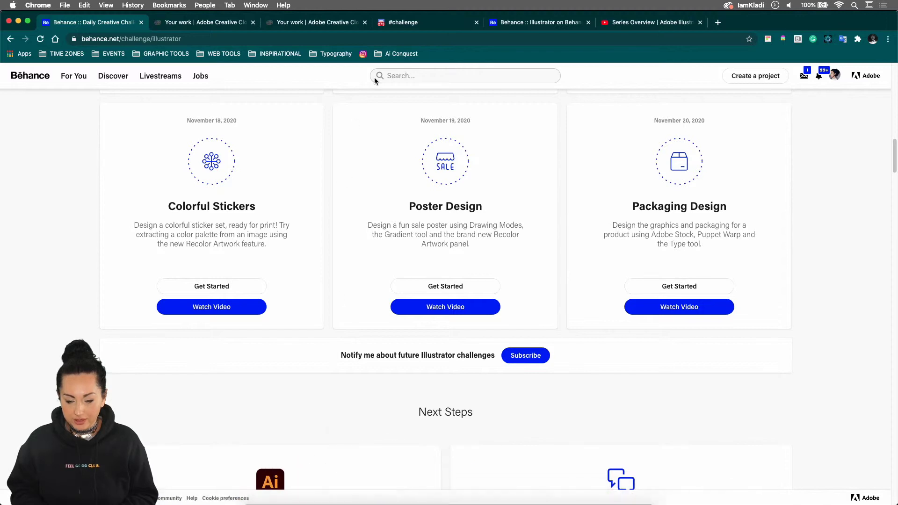
left_click(419, 21)
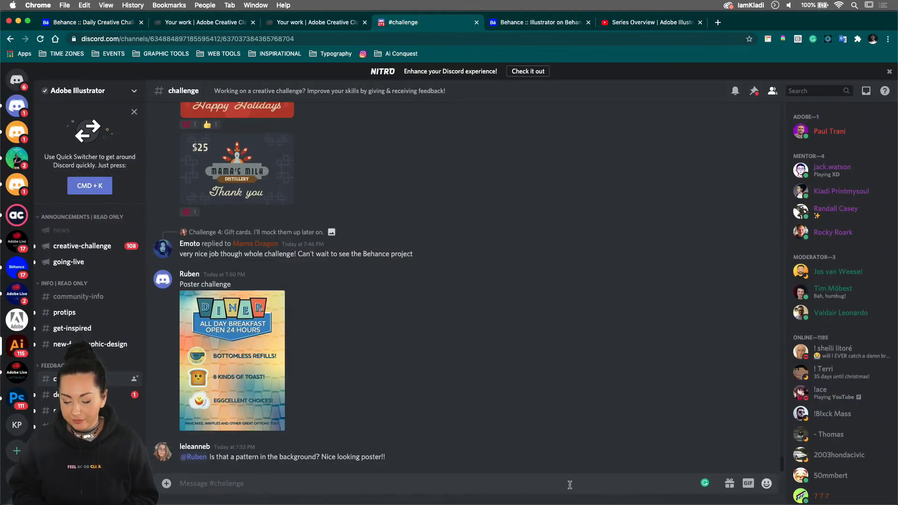
left_click(167, 484)
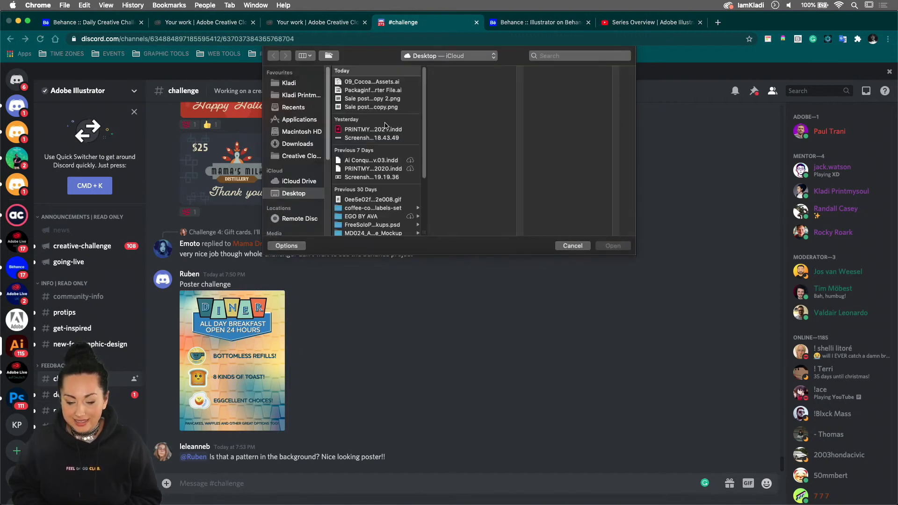
scroll(385, 125, "down", 5)
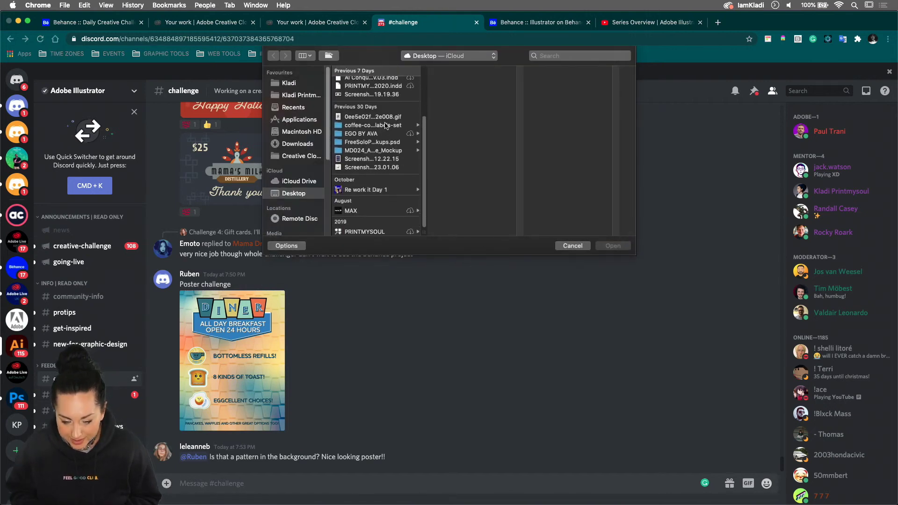
scroll(385, 125, "up", 5)
left_click(373, 98)
left_click(372, 107, "shift")
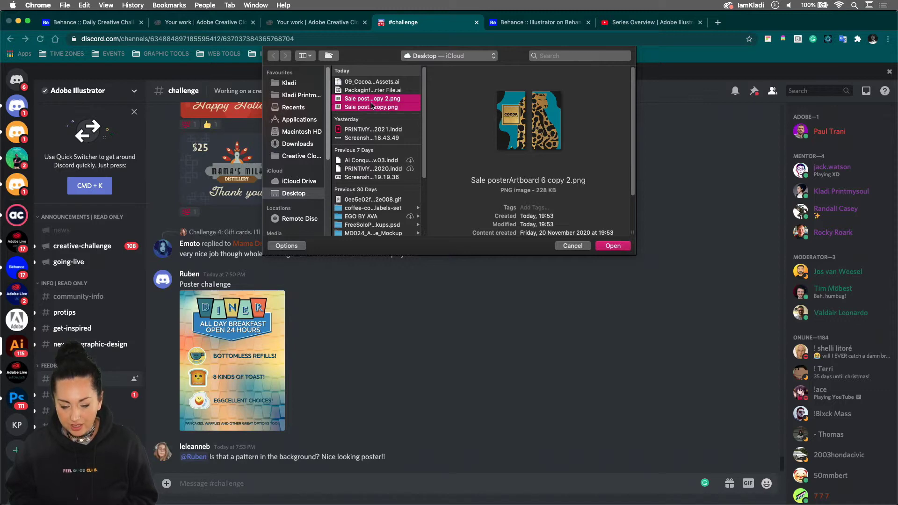
left_click(613, 246)
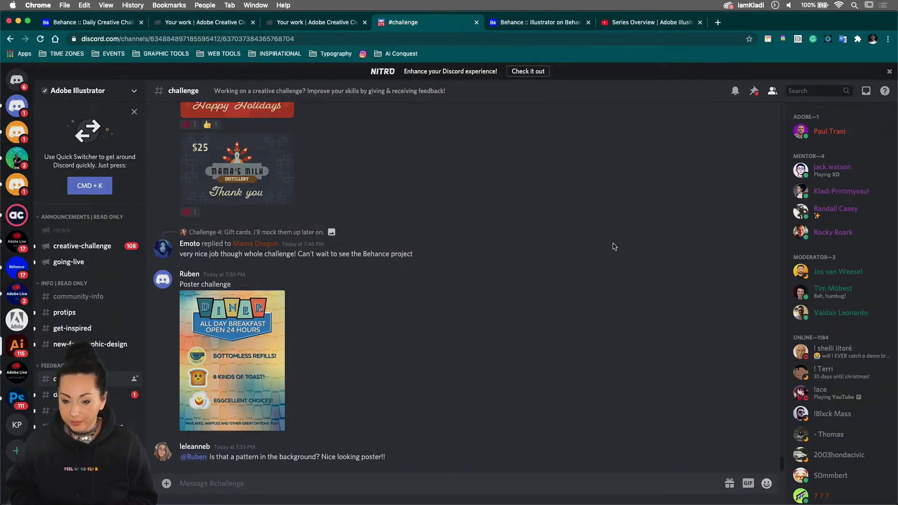
Add the comment "challenge 9" and upload both packaging images to the channel.
type("challenge 9")
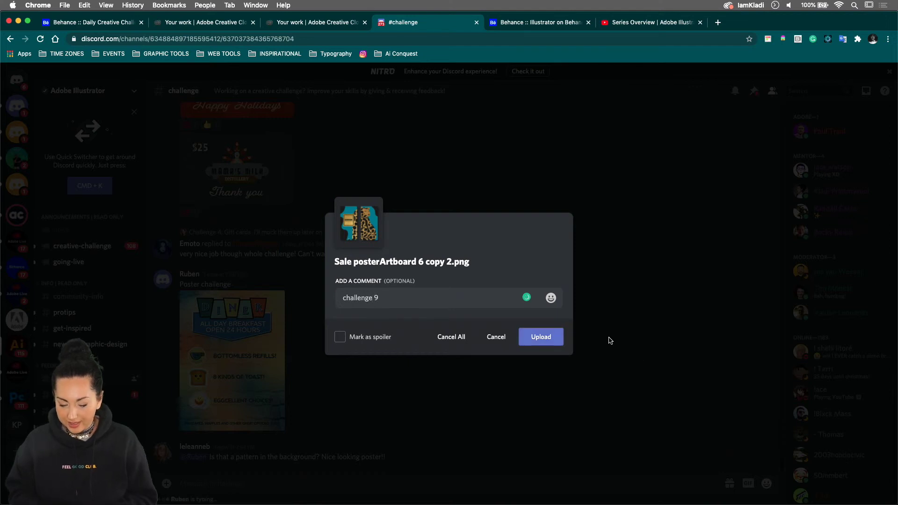
left_click(555, 339)
left_click(552, 343)
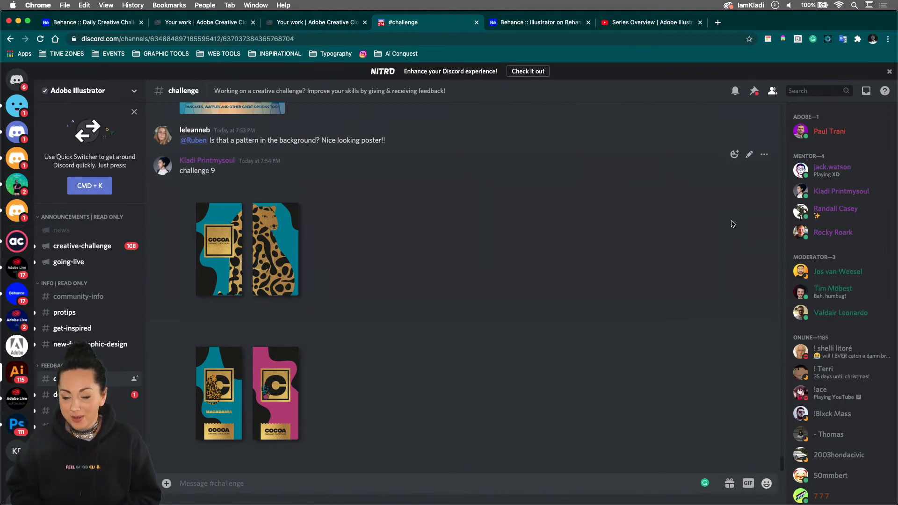
Reload the Illustrator Bootcamp series overview on YouTube and look through the playlist's lessons.
left_click(648, 22)
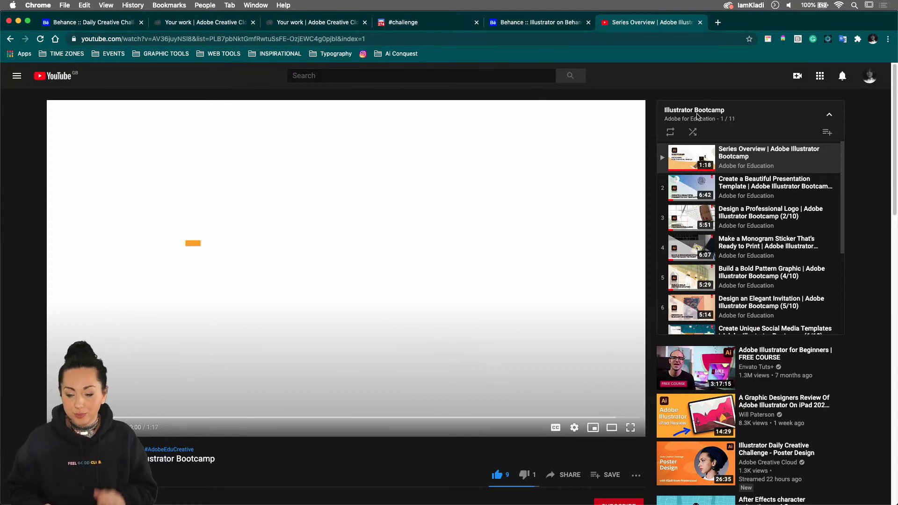
left_click(504, 35)
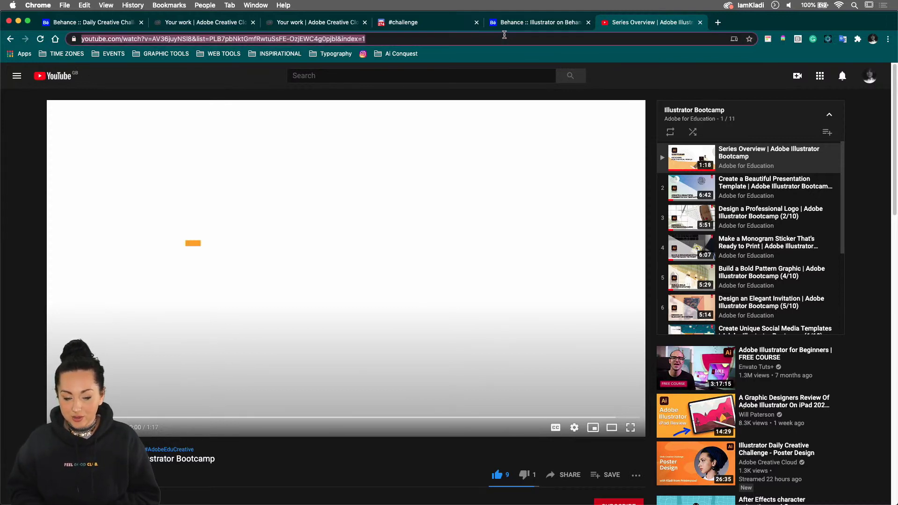
key("Return")
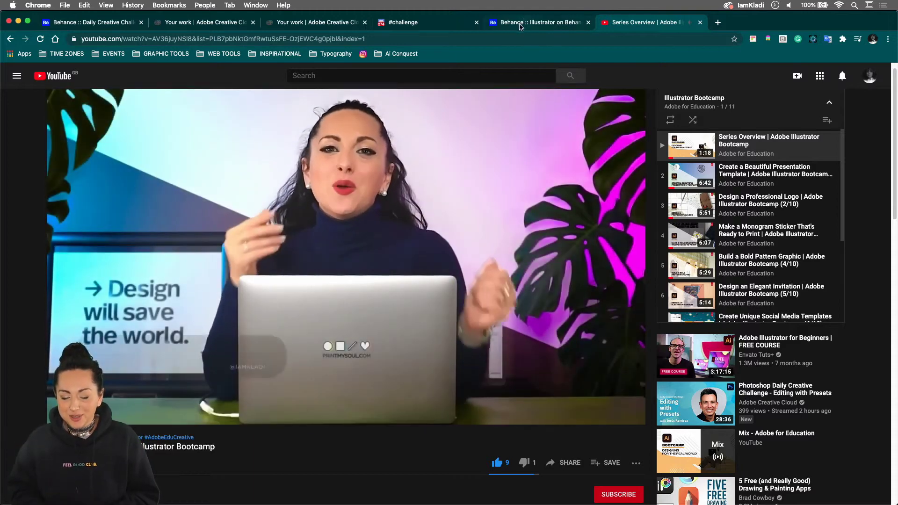
scroll(748, 225, "down", 3)
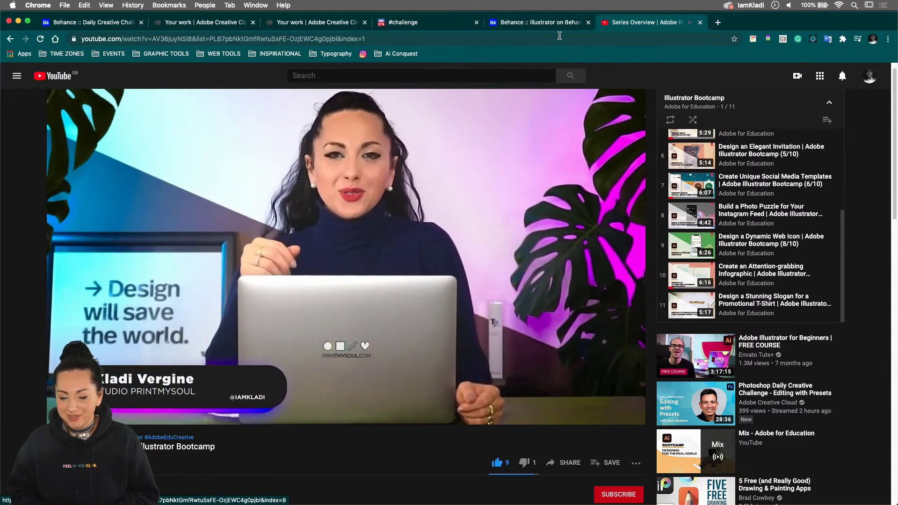
Browse the community projects in Behance's Illustrator creative challenges gallery.
left_click(541, 24)
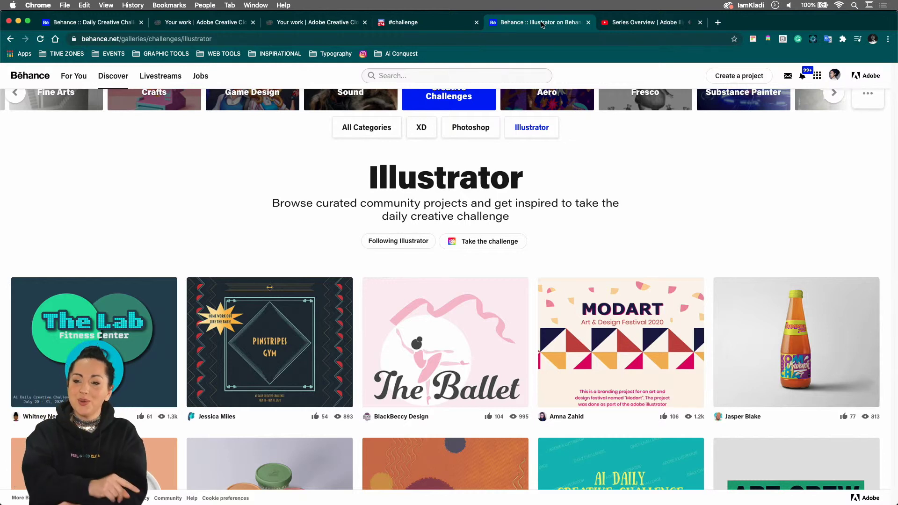
scroll(528, 187, "up", 2)
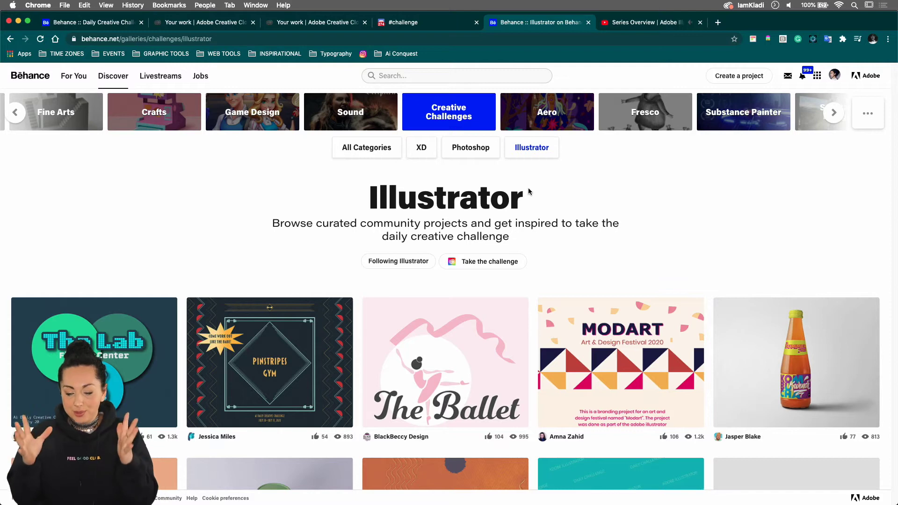
scroll(697, 321, "down", 3)
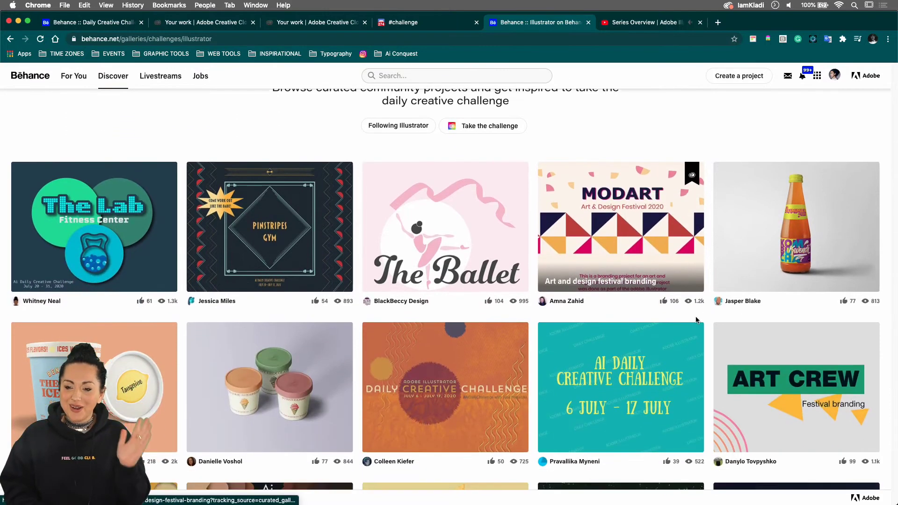